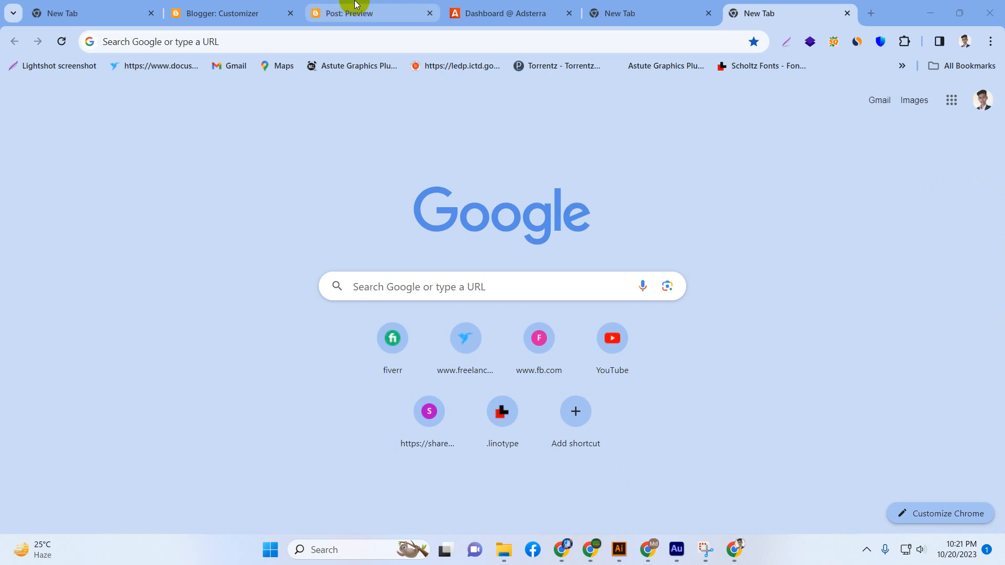
# Open Blogger from the list of Google apps.
pyautogui.click(355, 5)
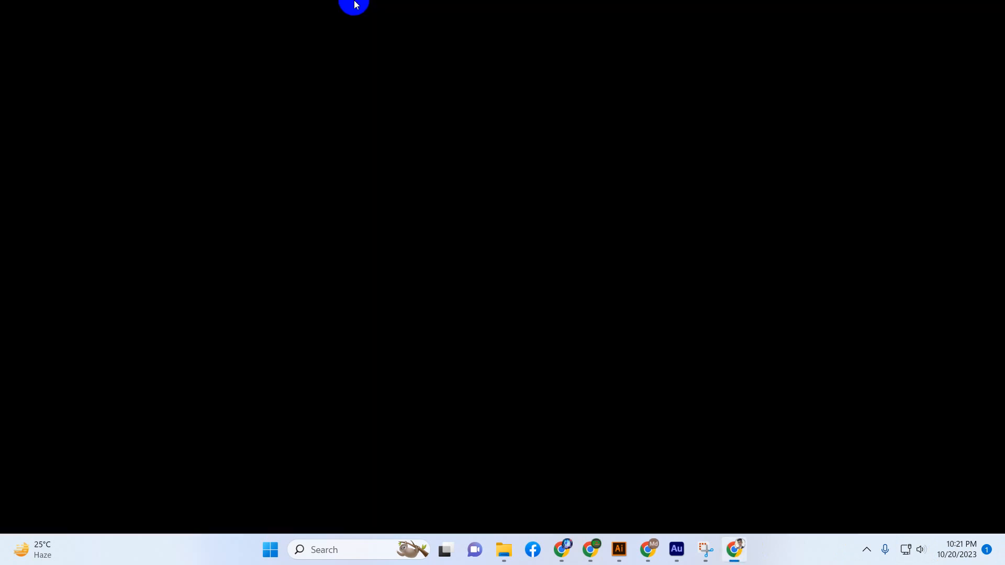
pyautogui.click(742, 548)
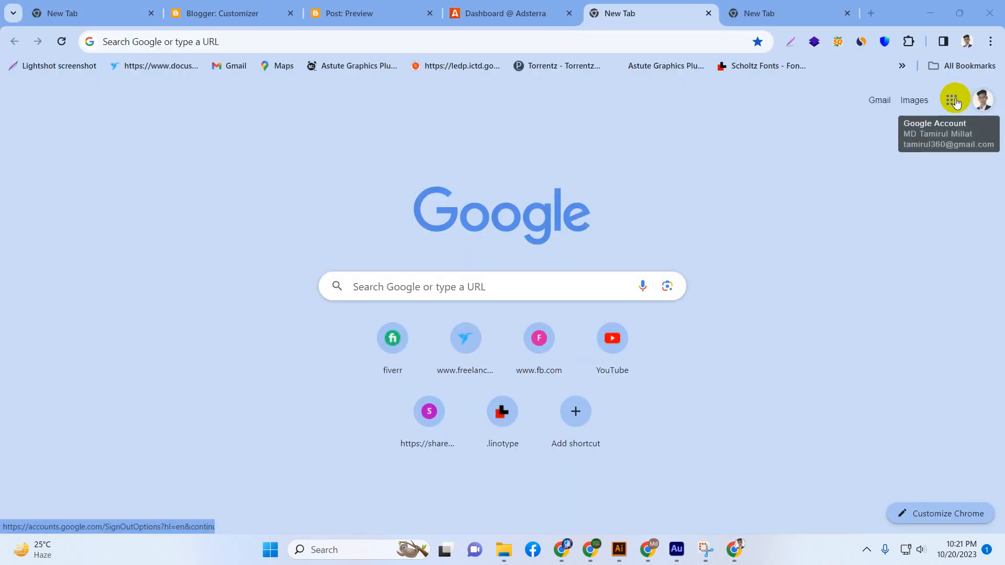
pyautogui.click(952, 100)
pyautogui.click(858, 288)
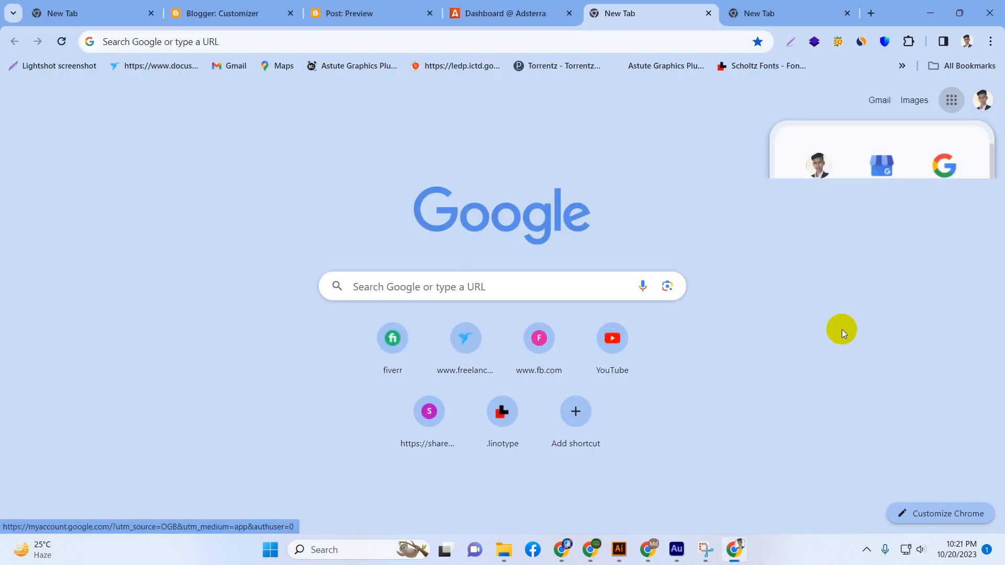
pyautogui.scroll(-1, 862, 325)
pyautogui.scroll(-5, 861, 326)
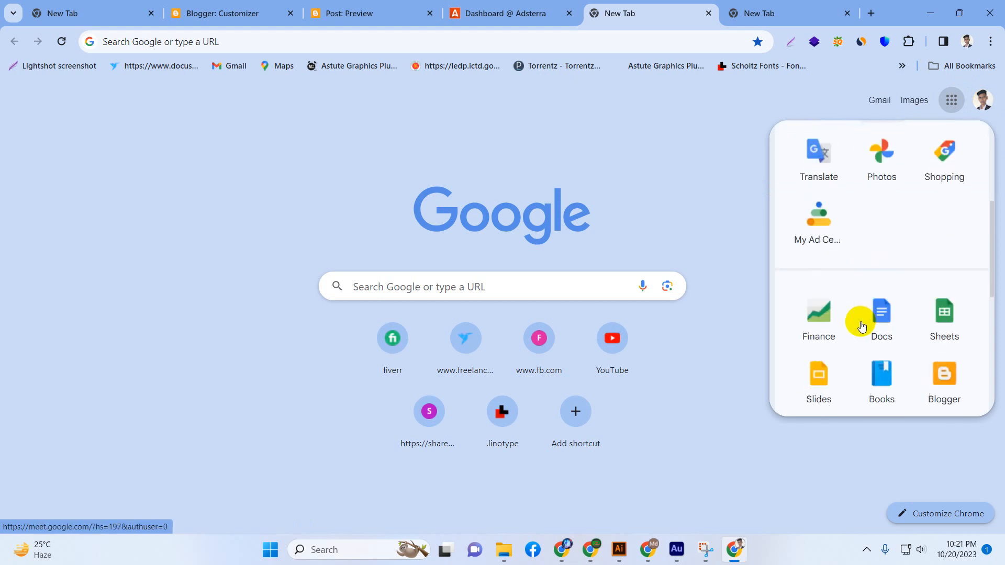
pyautogui.click(940, 333)
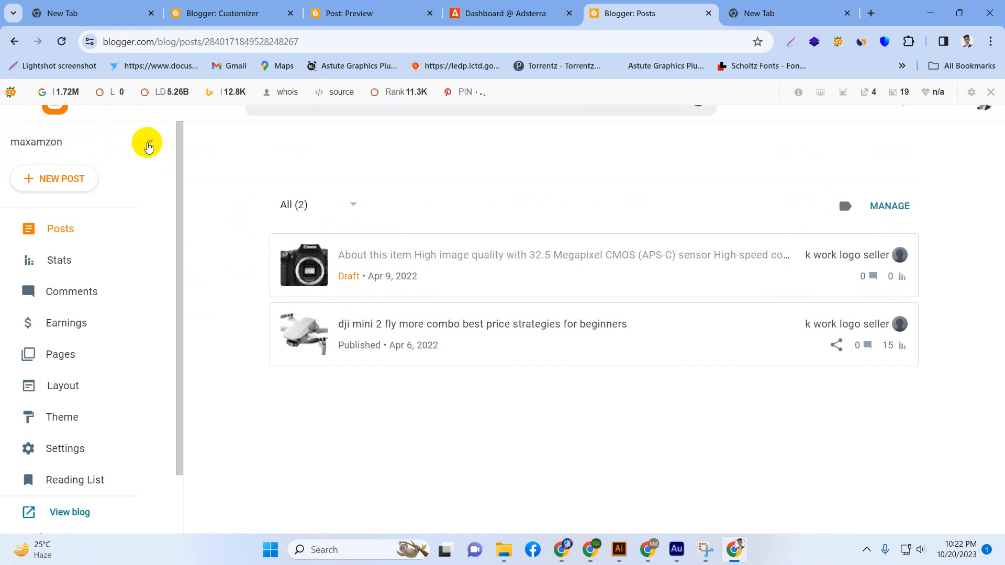
# Start a new blog titled maxbdpro and cancel its creation.
pyautogui.click(149, 147)
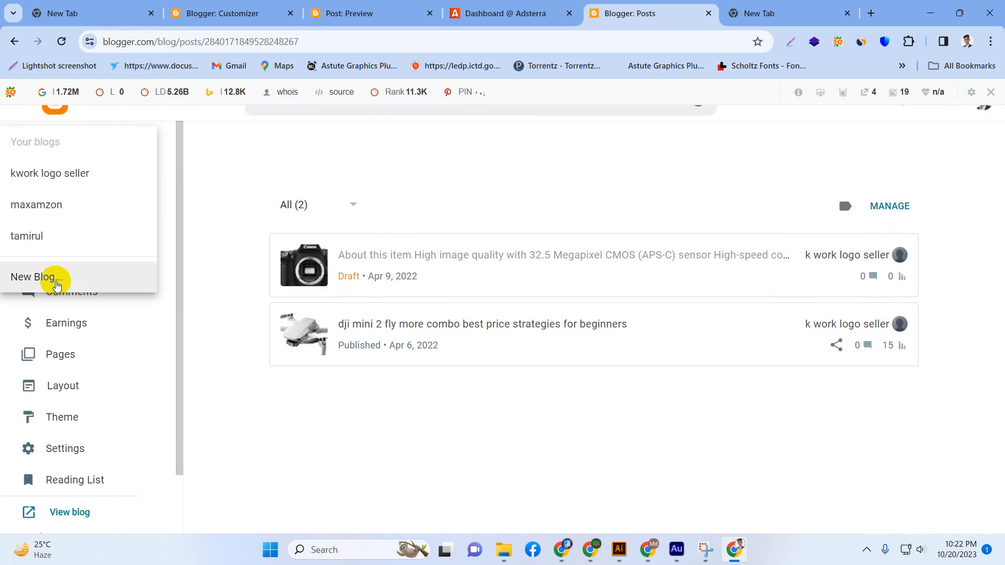
pyautogui.click(51, 279)
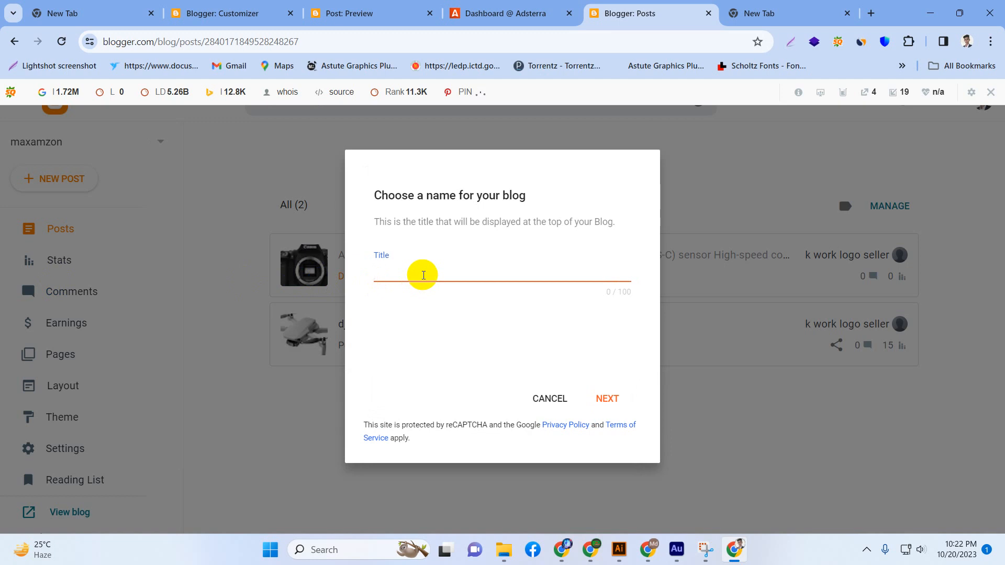
pyautogui.write('maxbdpro')
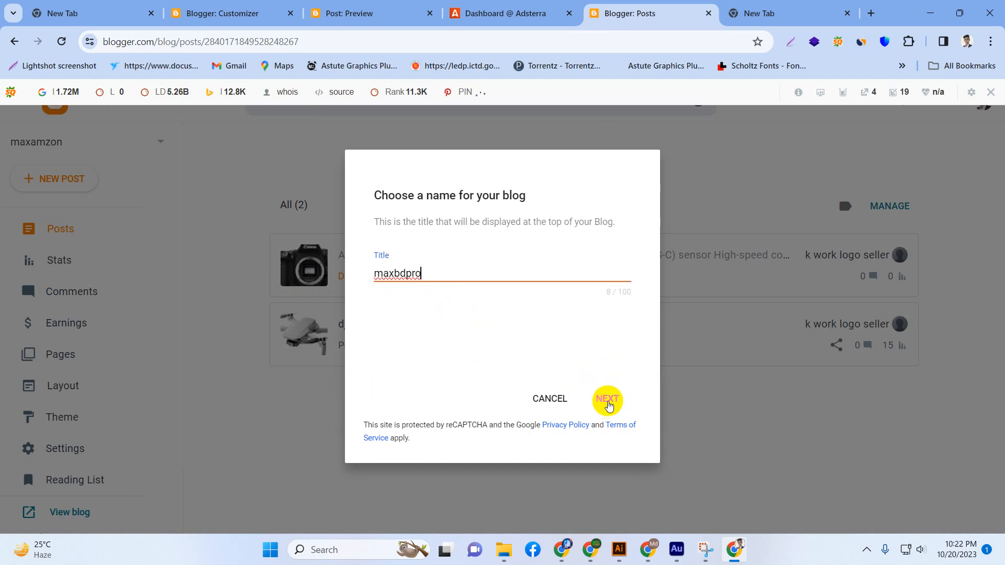
pyautogui.click(558, 402)
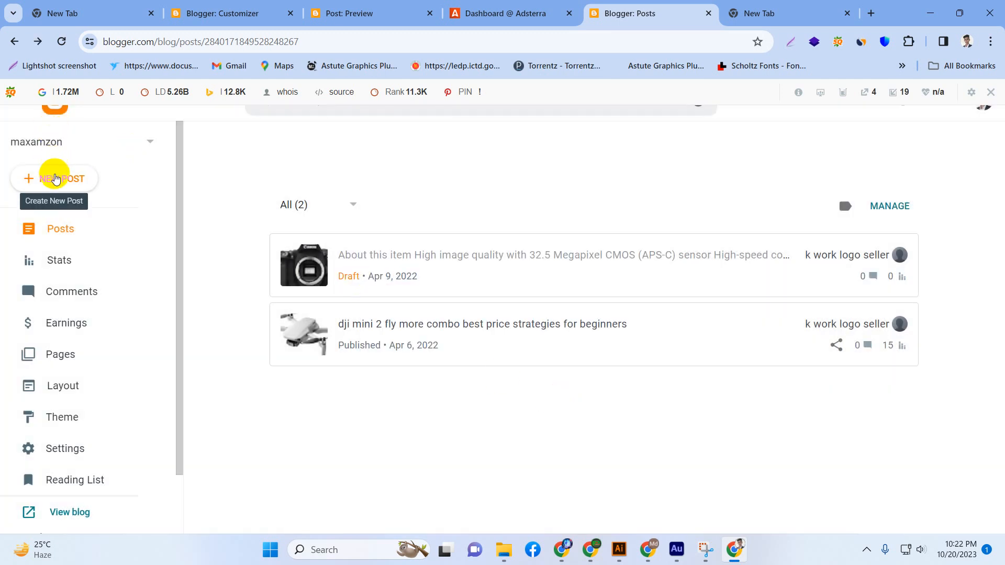
pyautogui.click(59, 179)
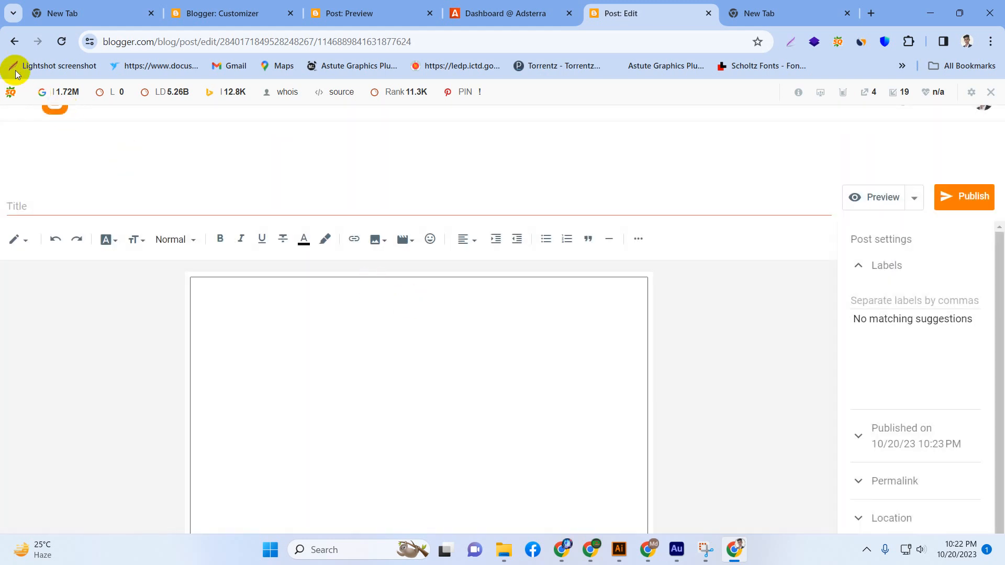
pyautogui.click(14, 41)
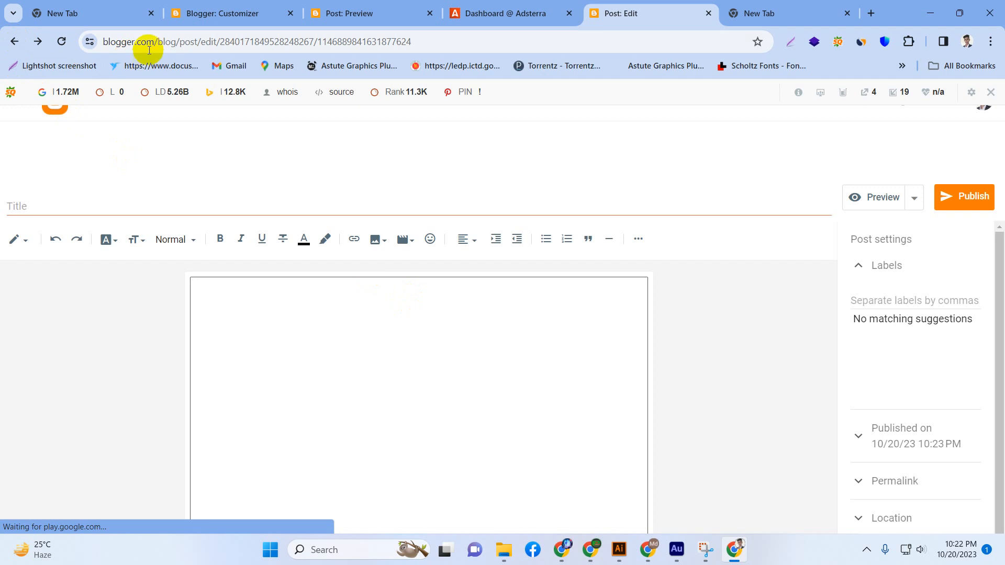
pyautogui.moveTo(156, 43); pyautogui.dragTo(108, 44)
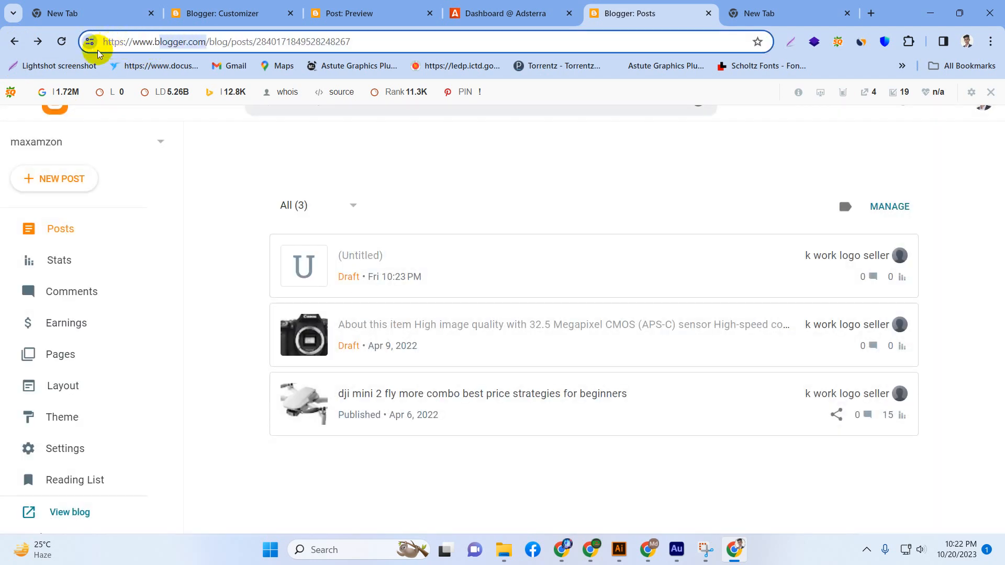
pyautogui.click(82, 176)
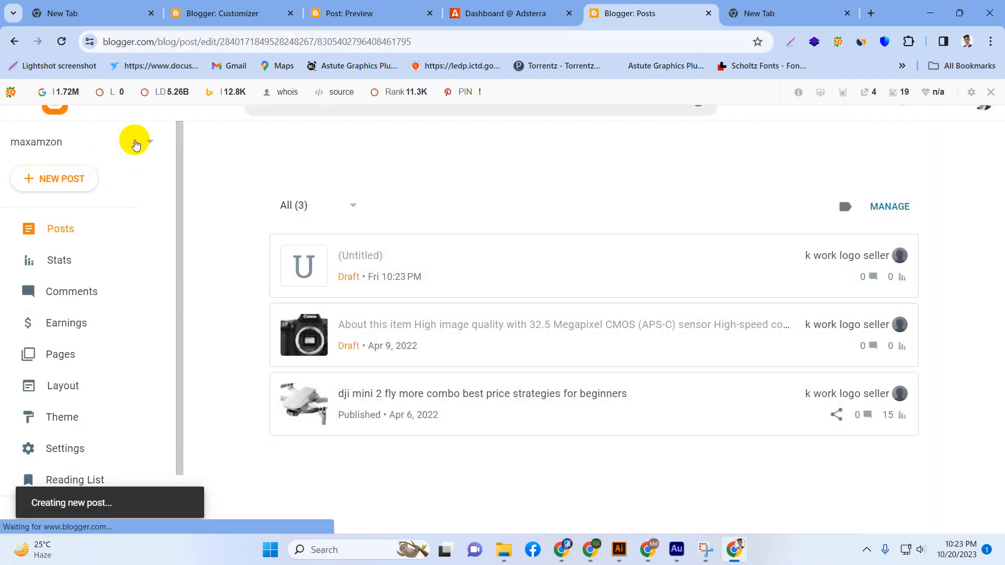
pyautogui.click(135, 145)
pyautogui.click(13, 41)
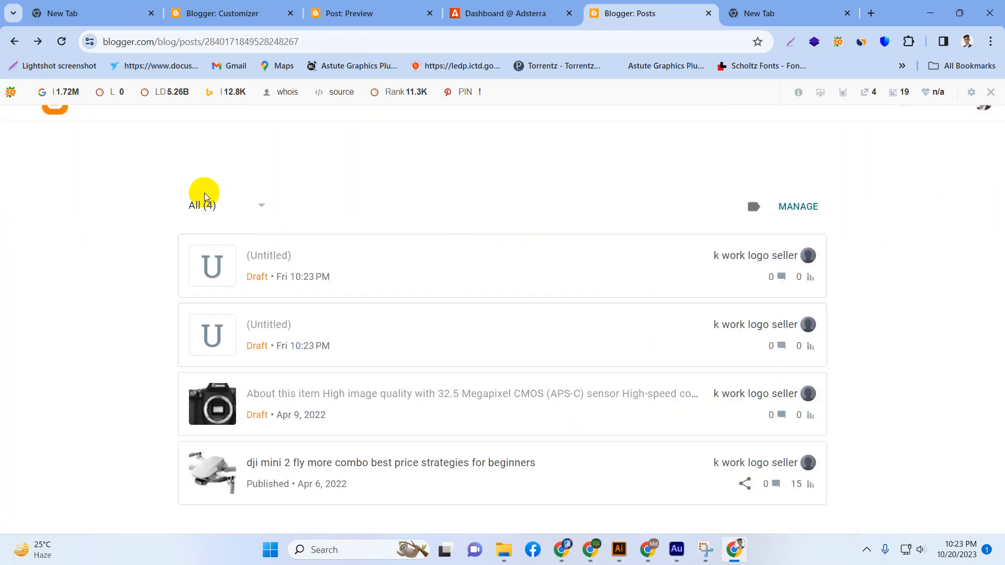
pyautogui.click(15, 42)
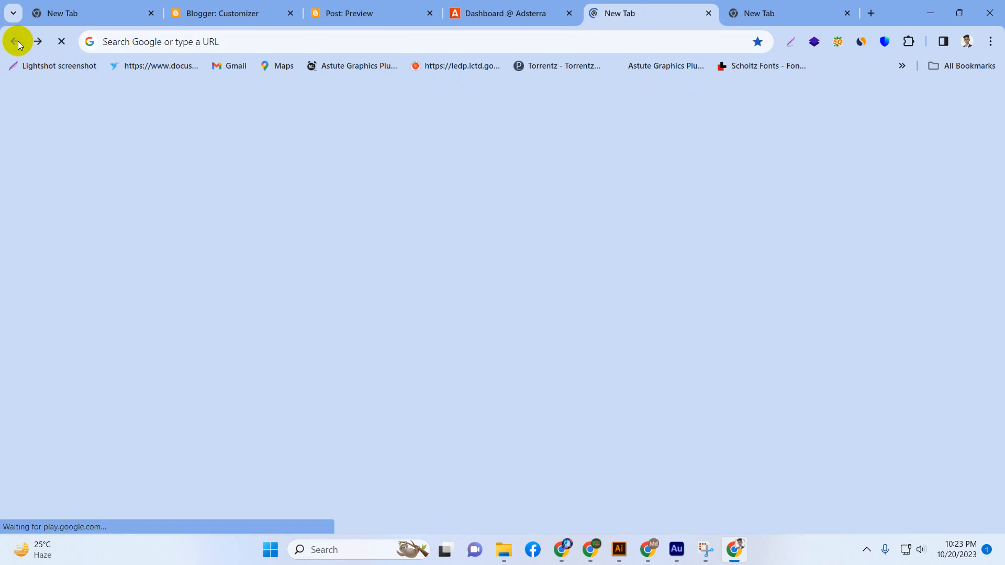
# View the blog's theme customizer and the preview of the camera post.
pyautogui.click(382, 7)
pyautogui.click(244, 6)
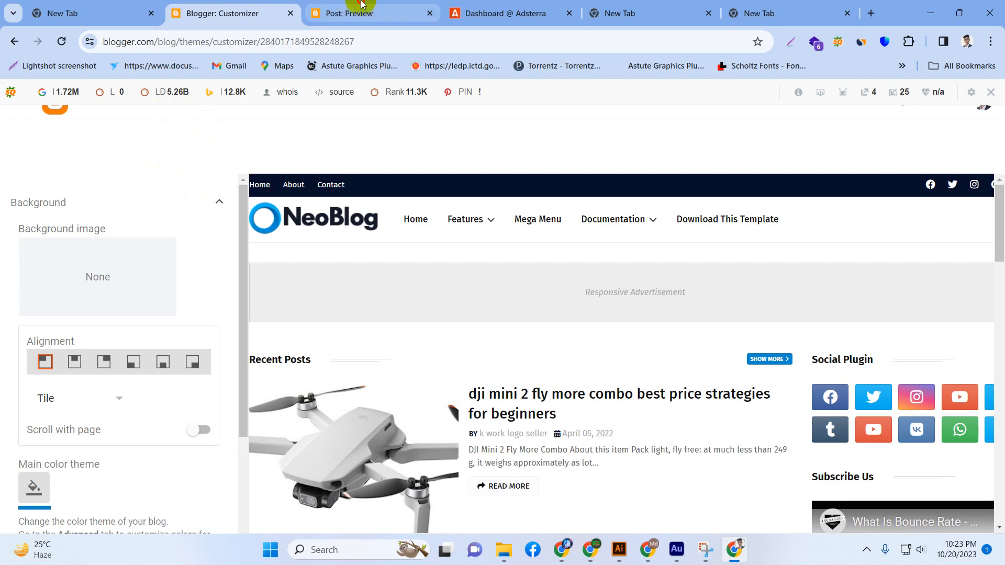
pyautogui.click(363, 4)
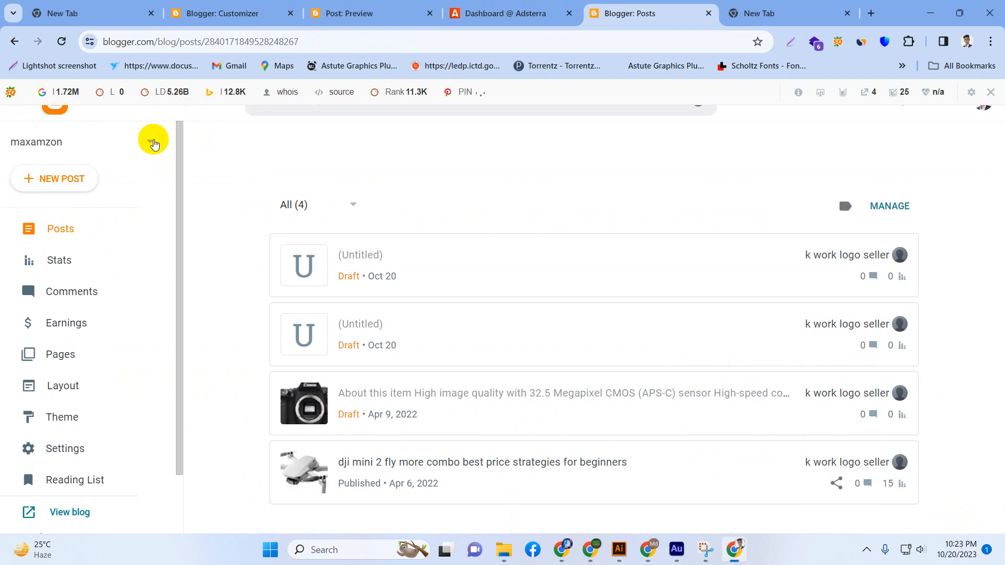
# Start another new blog, title it mxbd2 and continue to the choice of its web address.
pyautogui.click(151, 142)
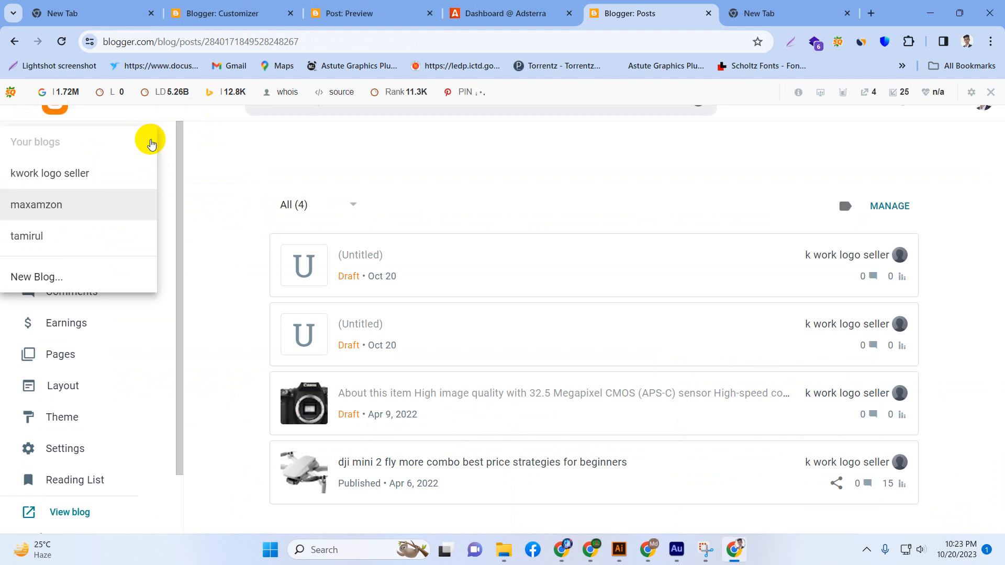
pyautogui.click(28, 279)
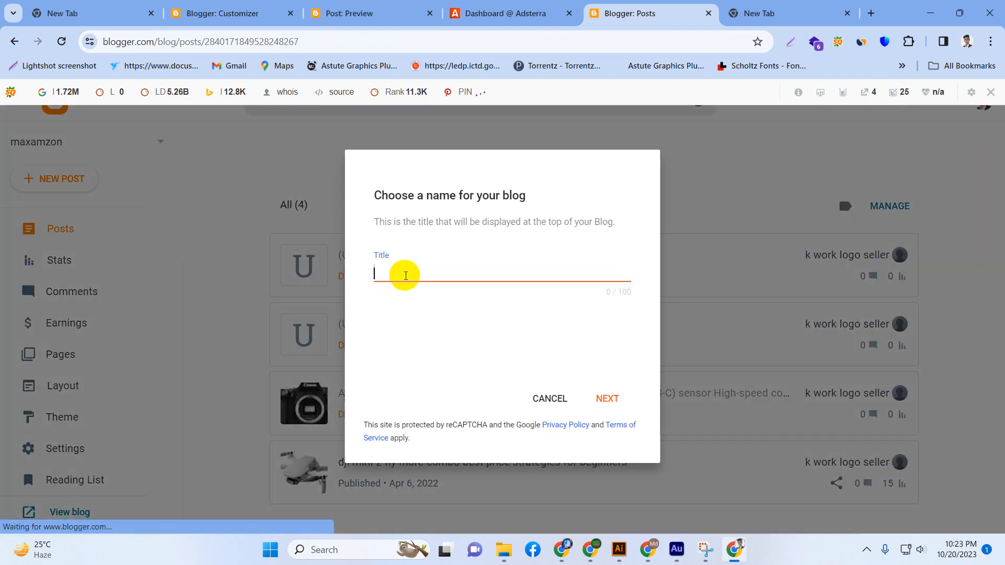
pyautogui.write('m')
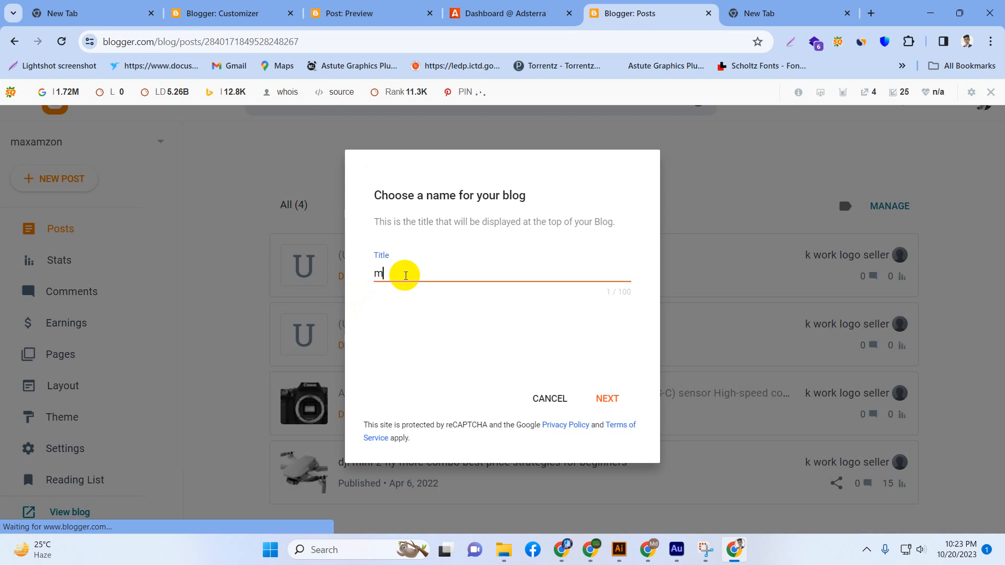
pyautogui.write('xbd')
pyautogui.press('BackSpace')
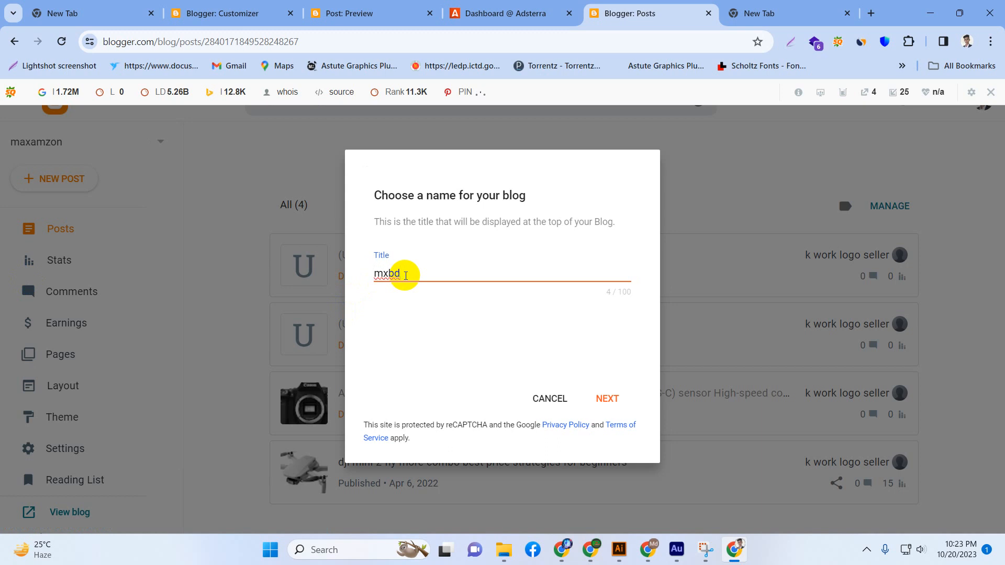
pyautogui.write('24')
pyautogui.click(602, 397)
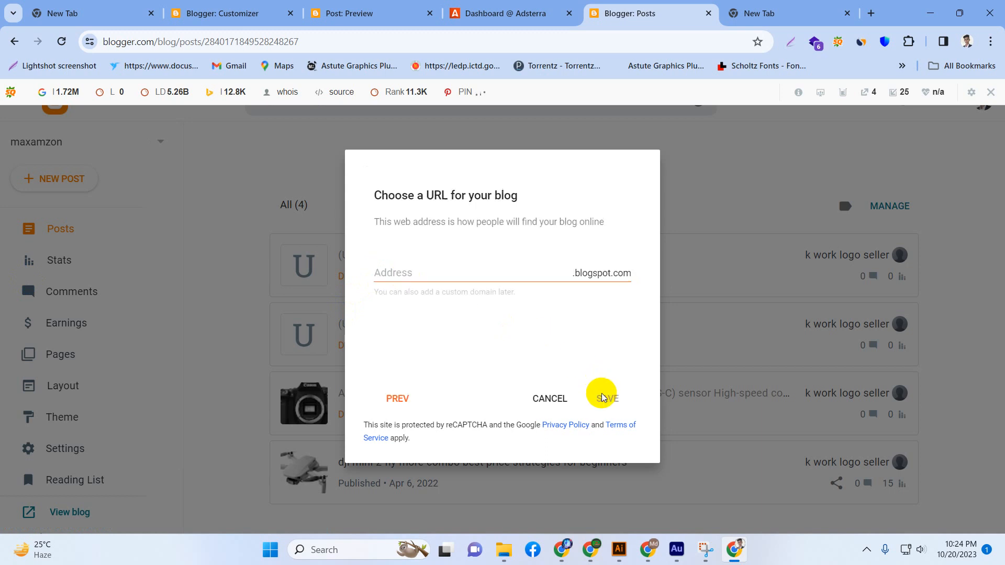
# Try the blog addresses maxbd24, mxbd240 and mxbhd240, and cancel the new blog's creation.
pyautogui.click(478, 271)
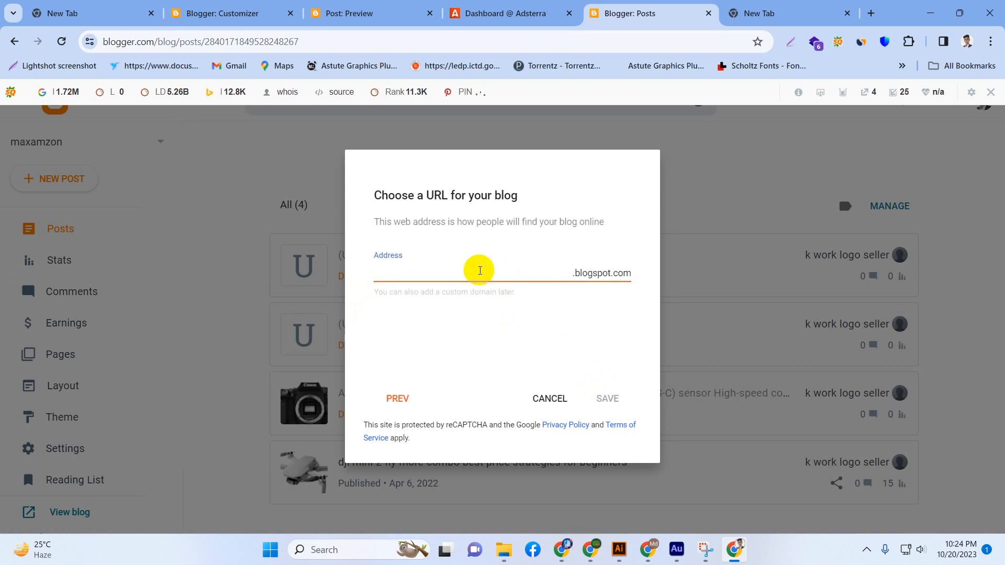
pyautogui.write('ma')
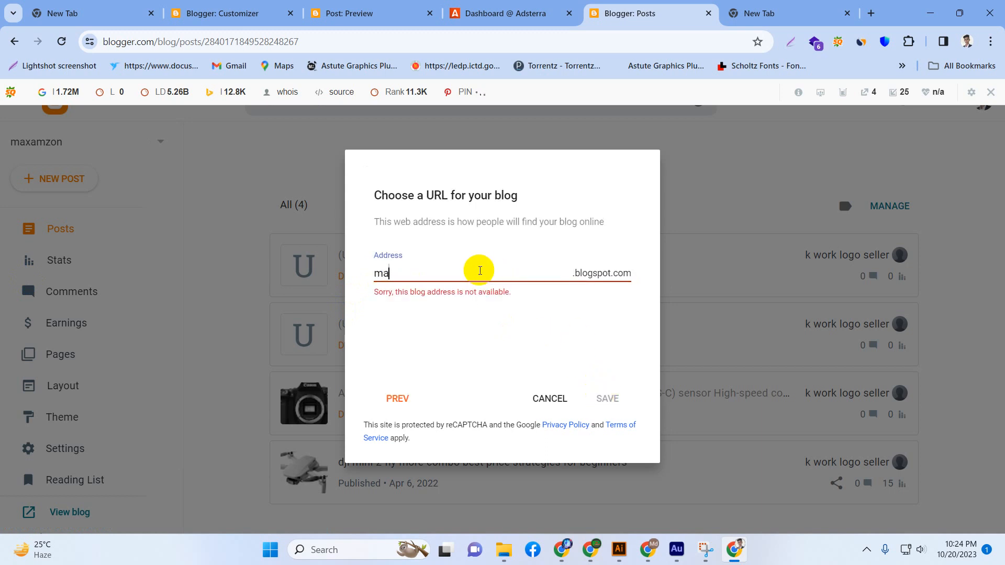
pyautogui.write('xbd24')
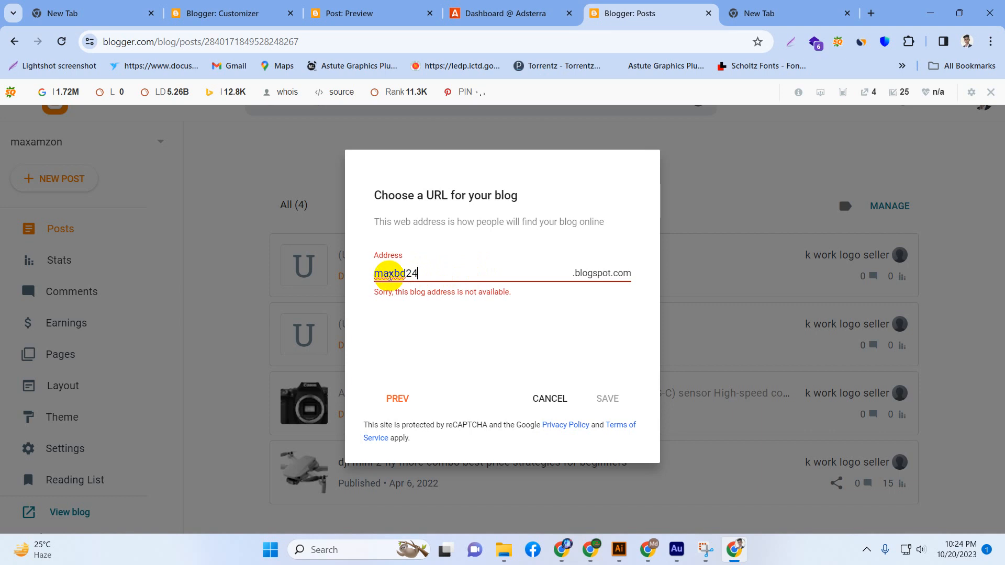
pyautogui.press('BackSpace')
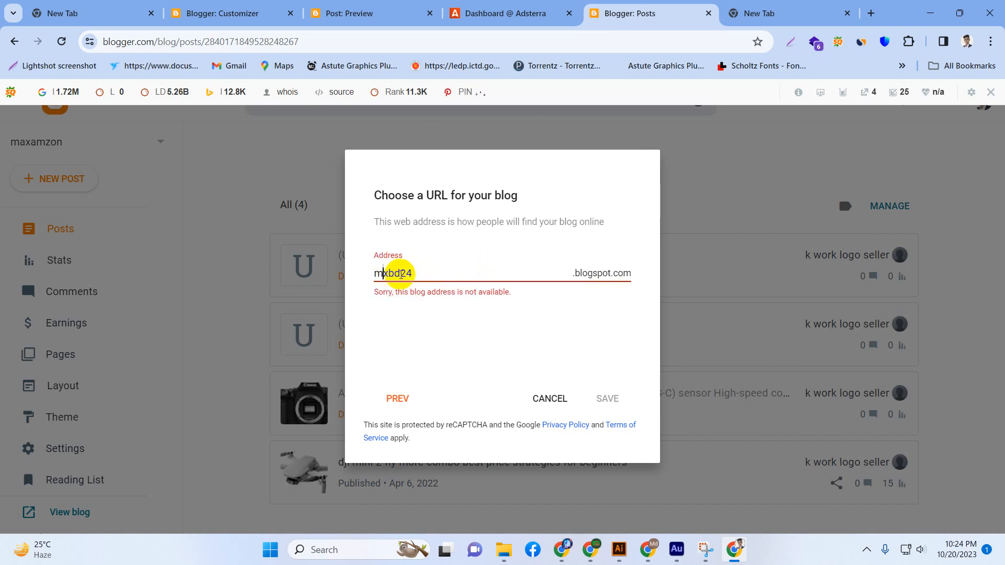
pyautogui.click(418, 275)
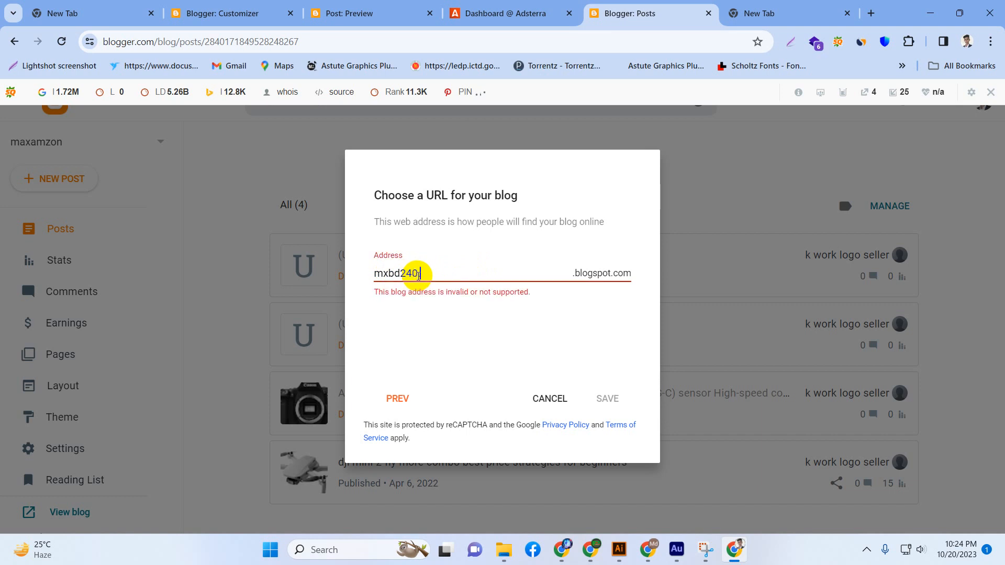
pyautogui.write('.')
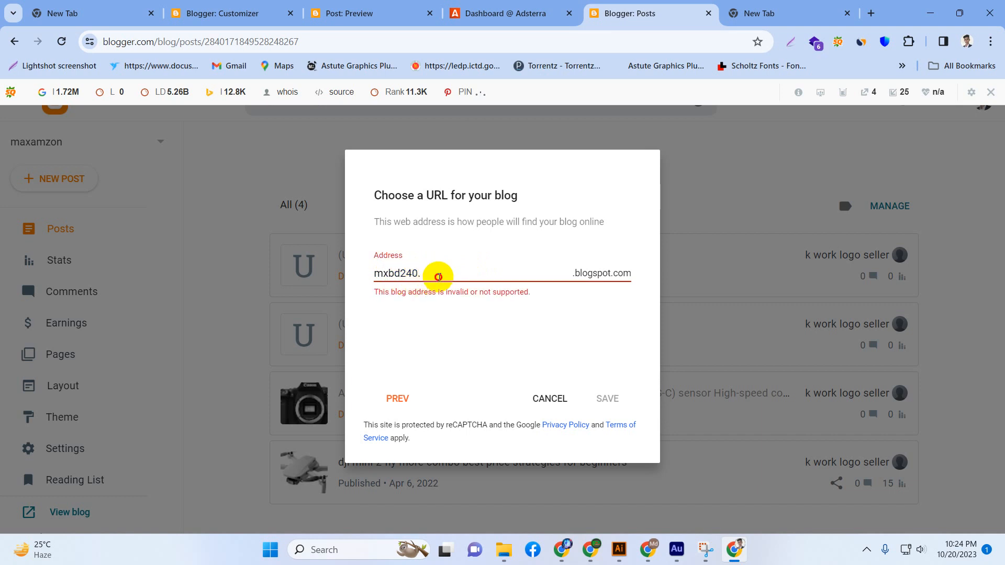
pyautogui.click(393, 274)
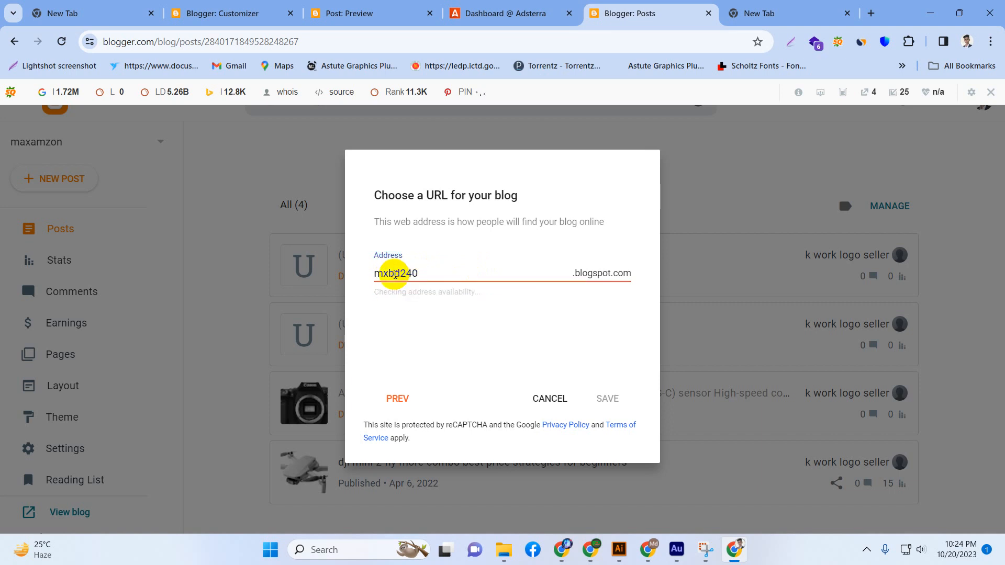
pyautogui.write('h')
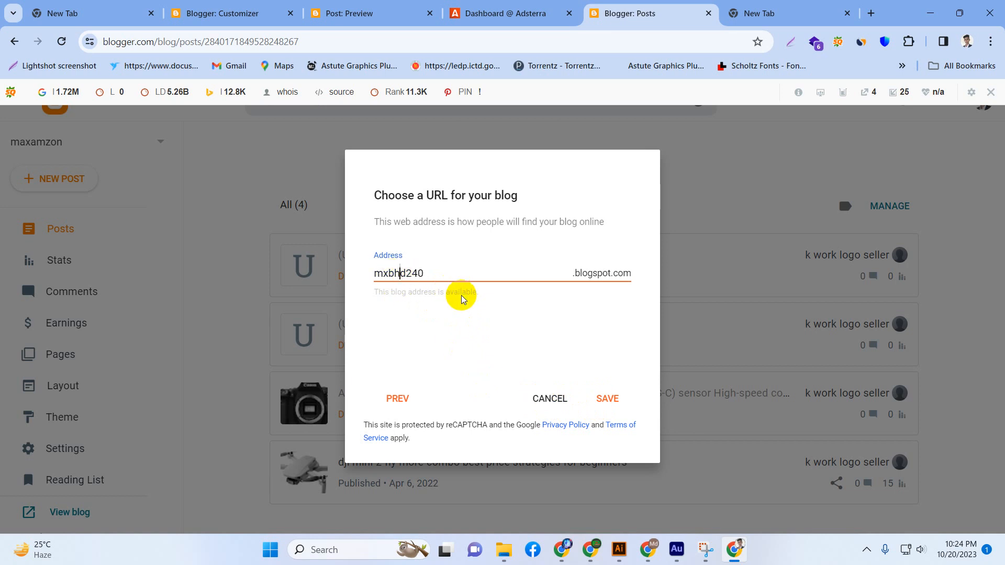
pyautogui.click(561, 396)
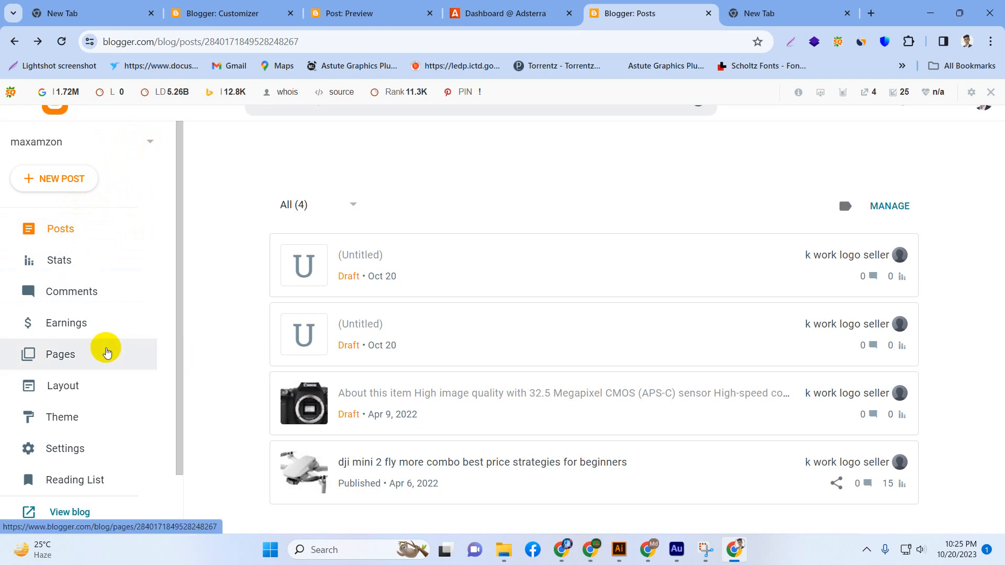
# Restore the maxamzon blog's theme by uploading the XML file NeoBlog Free Version 1.0.
pyautogui.click(100, 414)
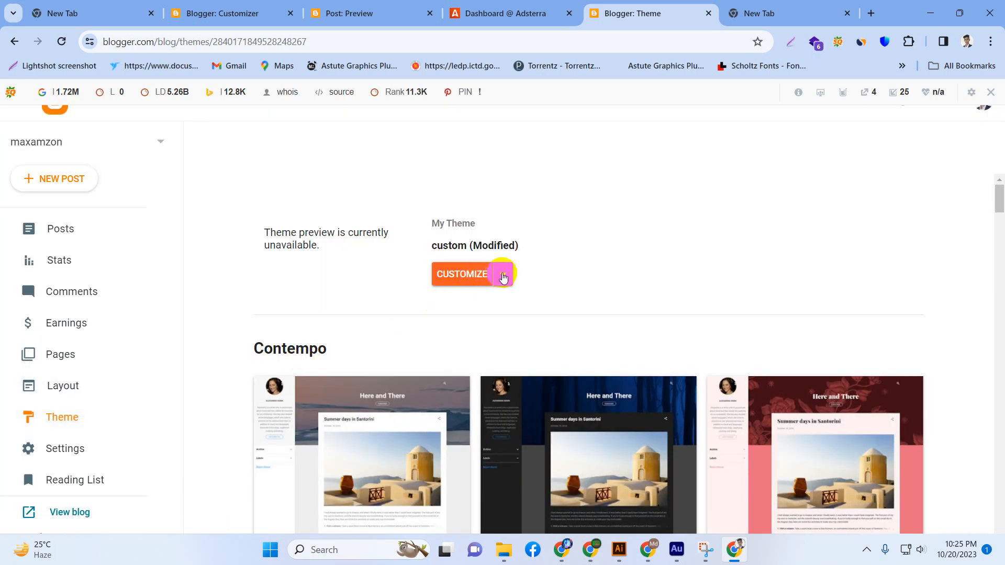
pyautogui.click(504, 278)
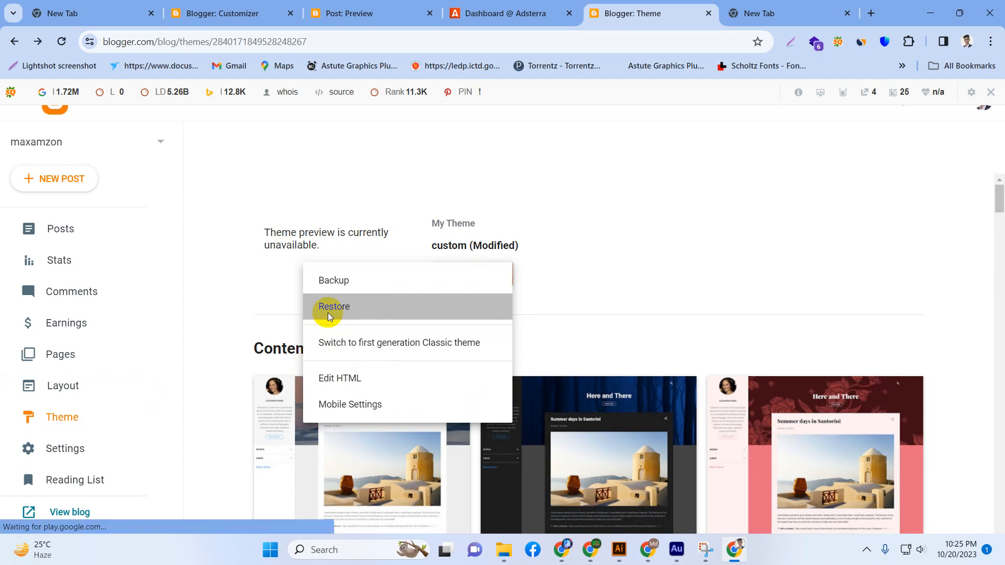
pyautogui.click(329, 314)
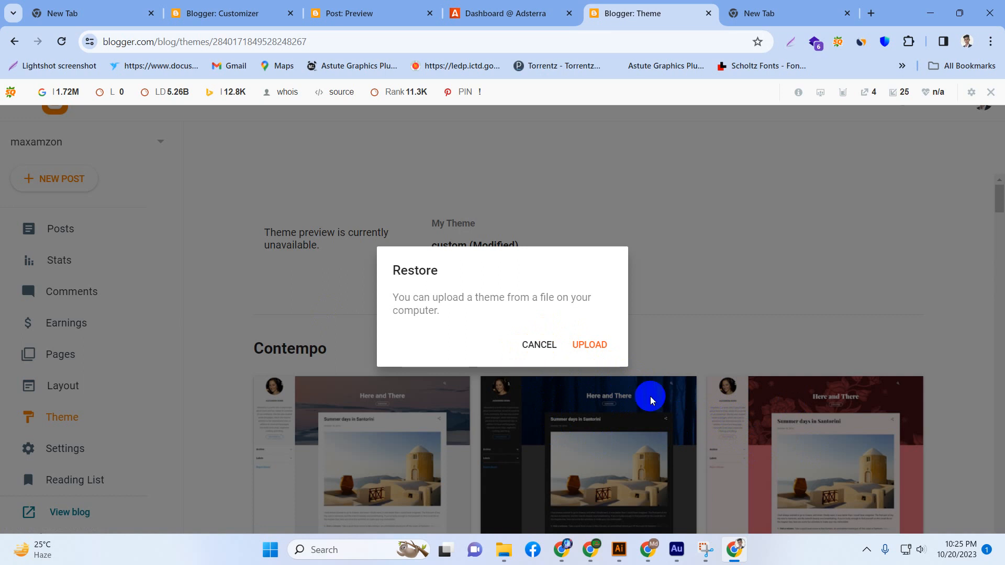
pyautogui.click(606, 346)
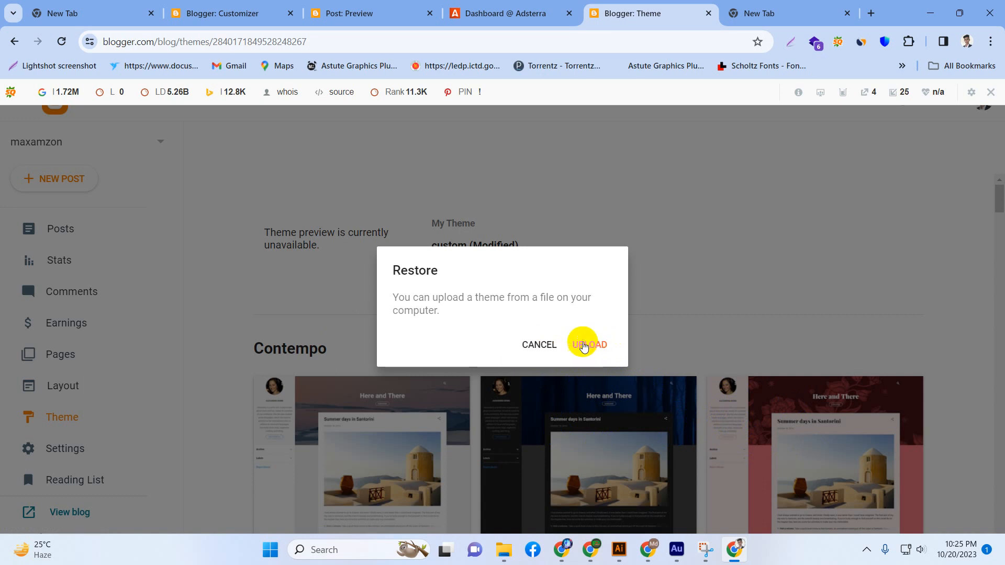
pyautogui.click(582, 345)
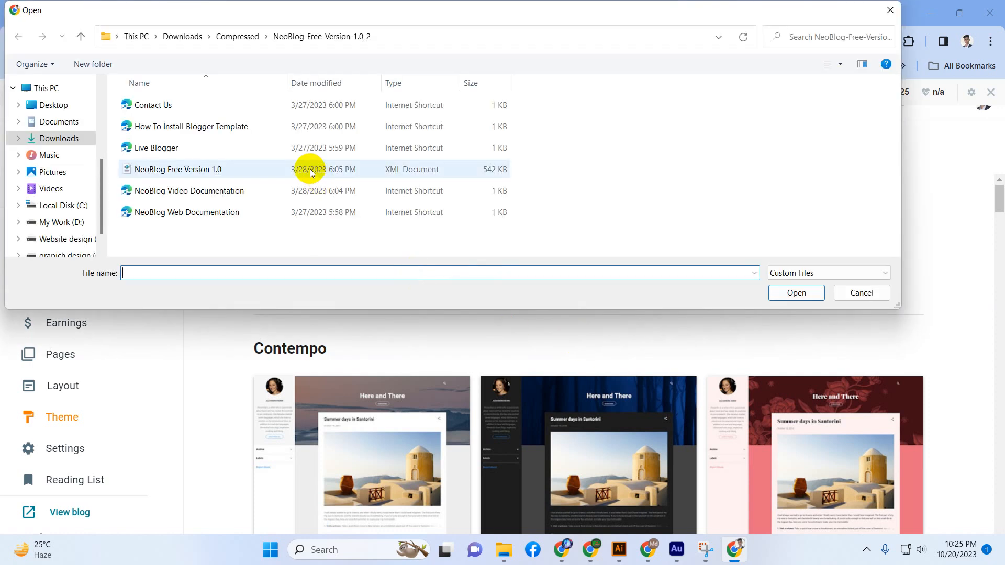
pyautogui.click(159, 172)
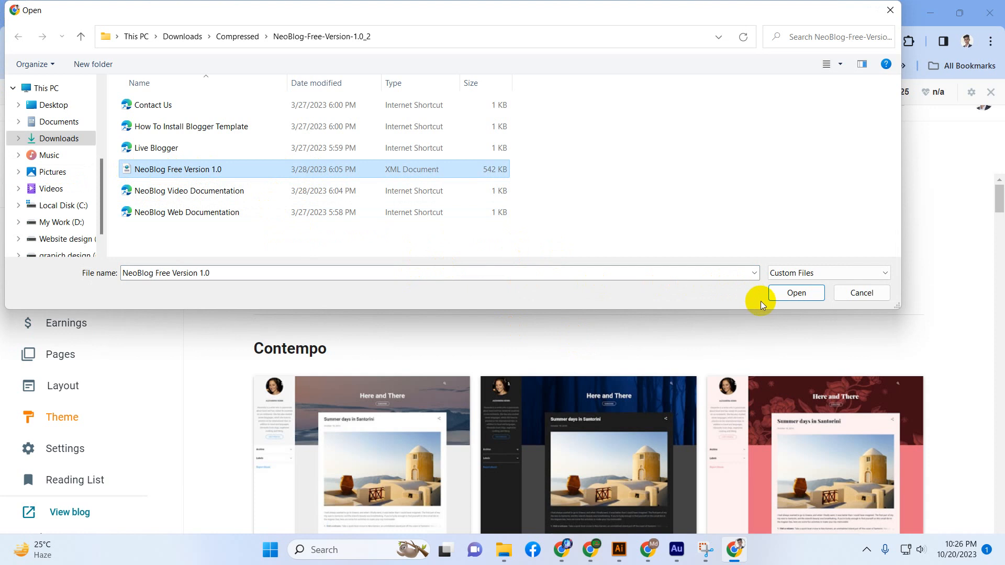
pyautogui.click(790, 293)
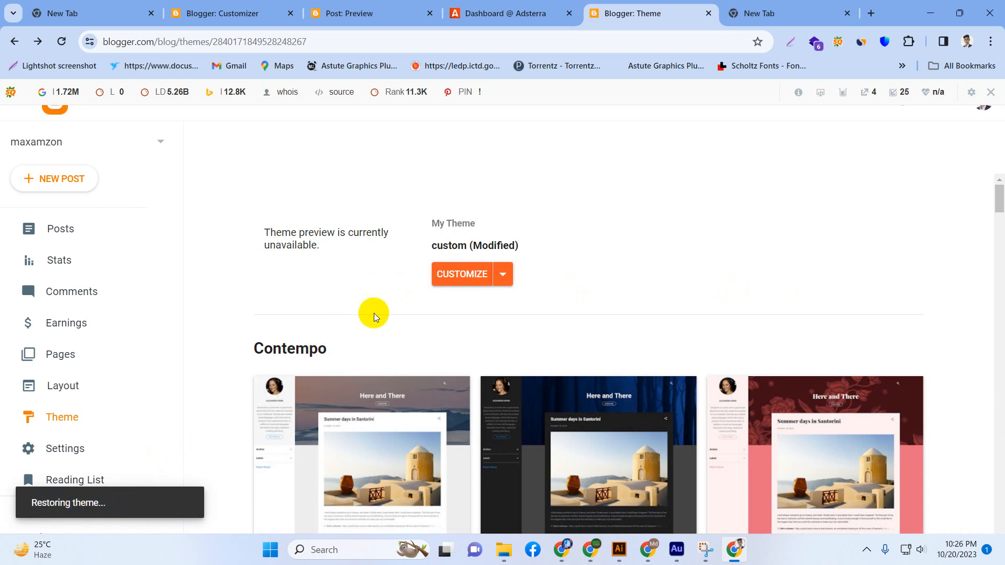
pyautogui.scroll(-3, 397, 299)
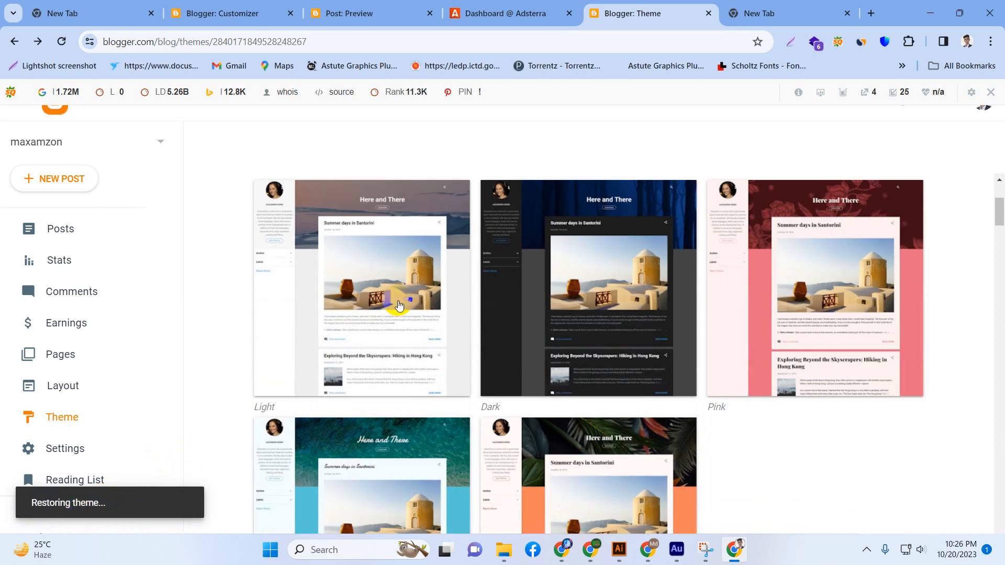
pyautogui.scroll(3, 398, 301)
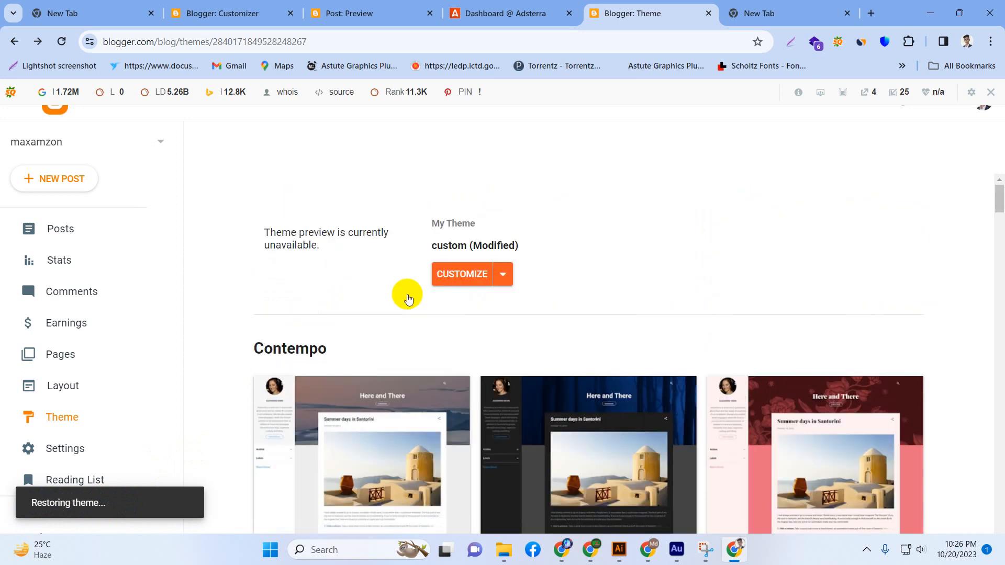
# Open the restored theme in the customizer and look over its background settings and blog preview.
pyautogui.click(463, 275)
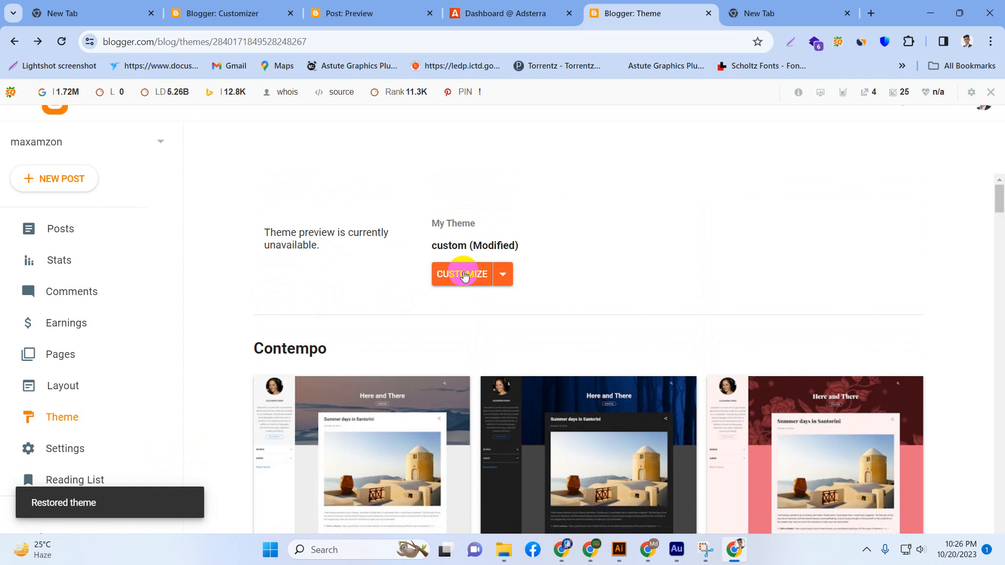
pyautogui.click(473, 280)
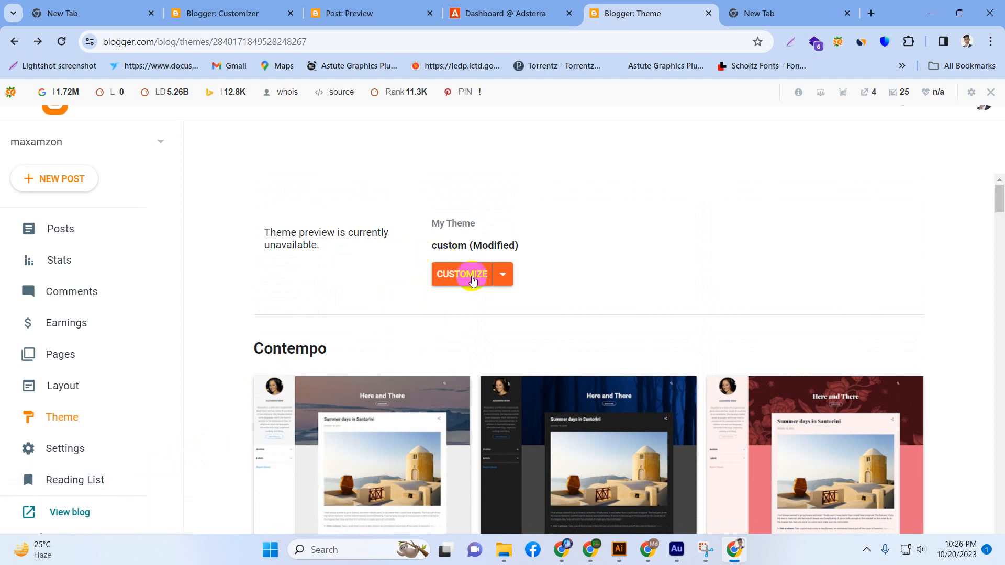
pyautogui.click(454, 271)
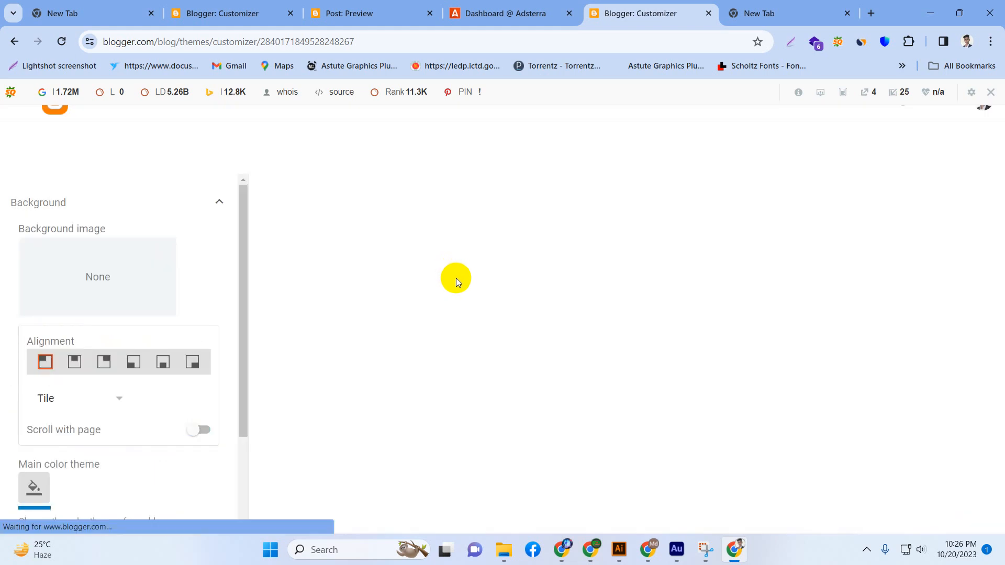
pyautogui.scroll(-3, 119, 283)
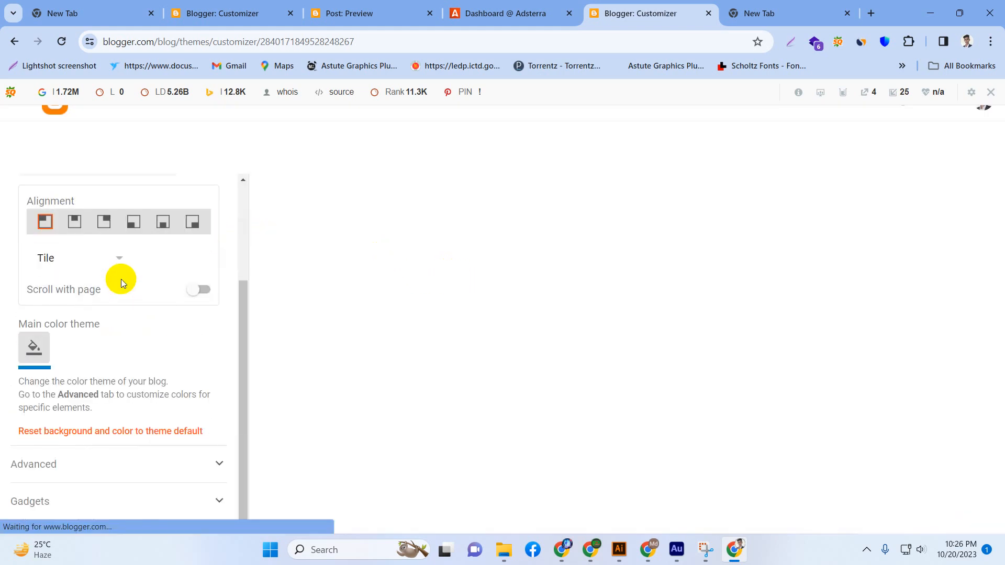
pyautogui.scroll(3, 124, 274)
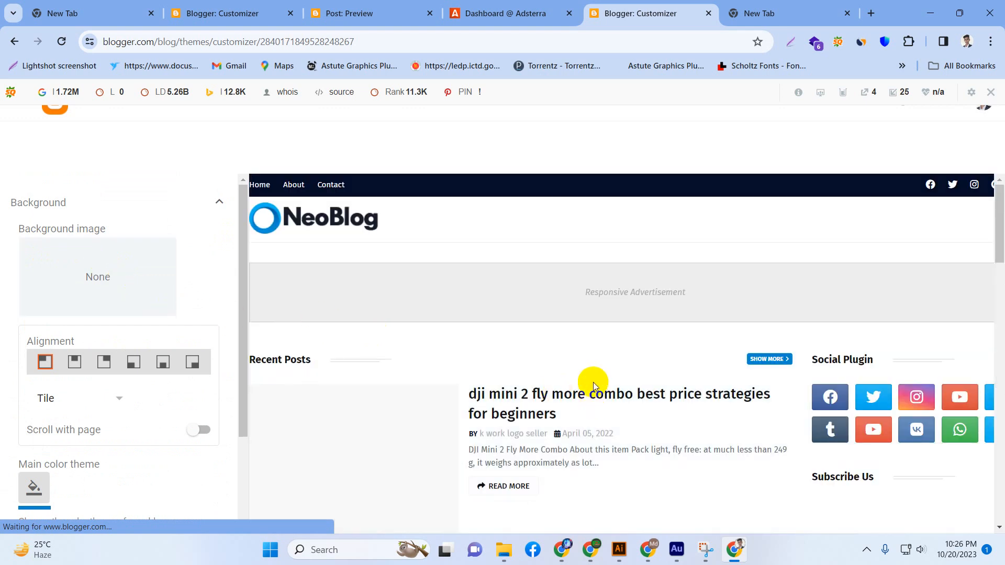
pyautogui.scroll(-3, 317, 300)
pyautogui.scroll(3, 538, 332)
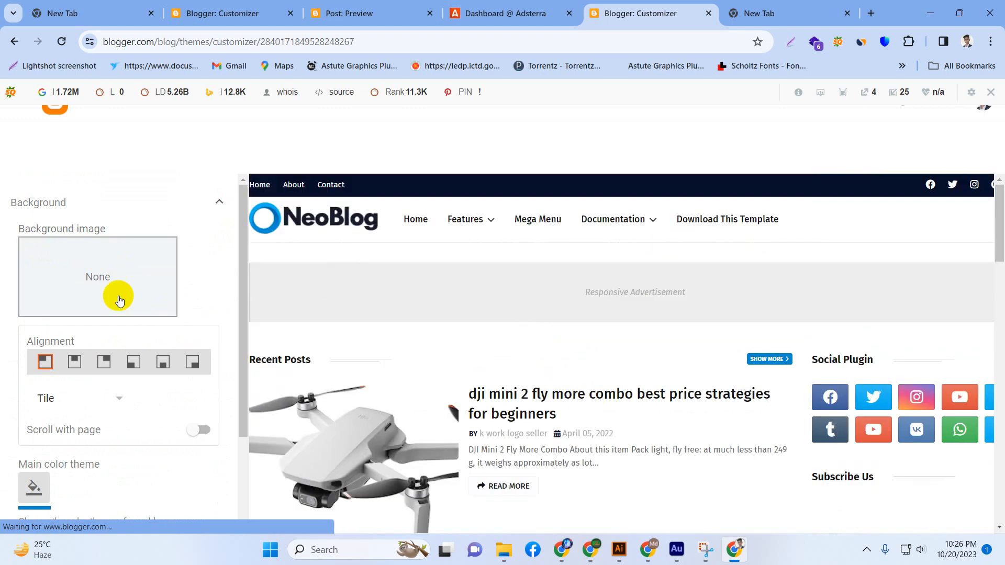
# Look at the background tiling options, and try pink and blue #0088cb as the main color theme.
pyautogui.click(120, 400)
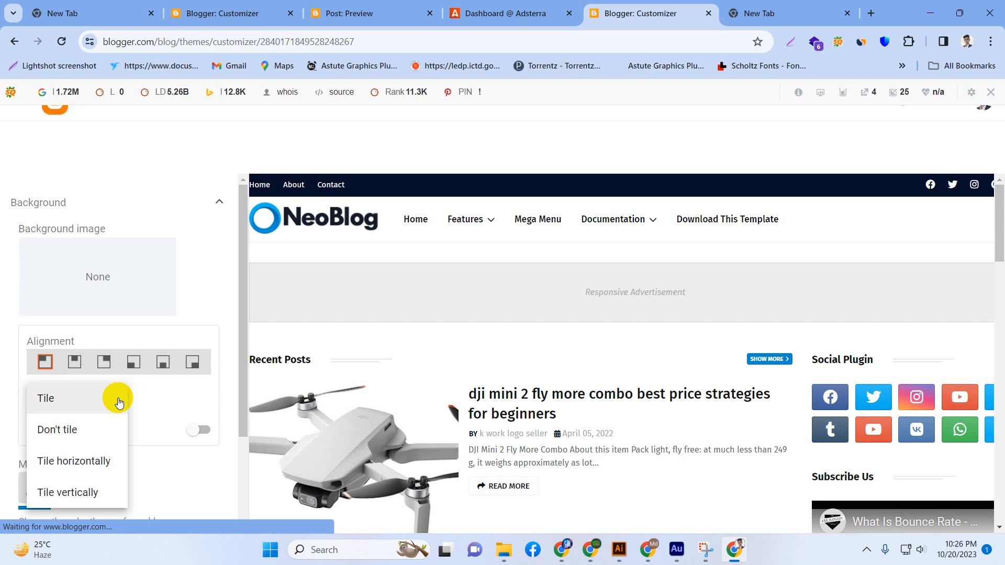
pyautogui.click(167, 403)
pyautogui.scroll(-3, 170, 407)
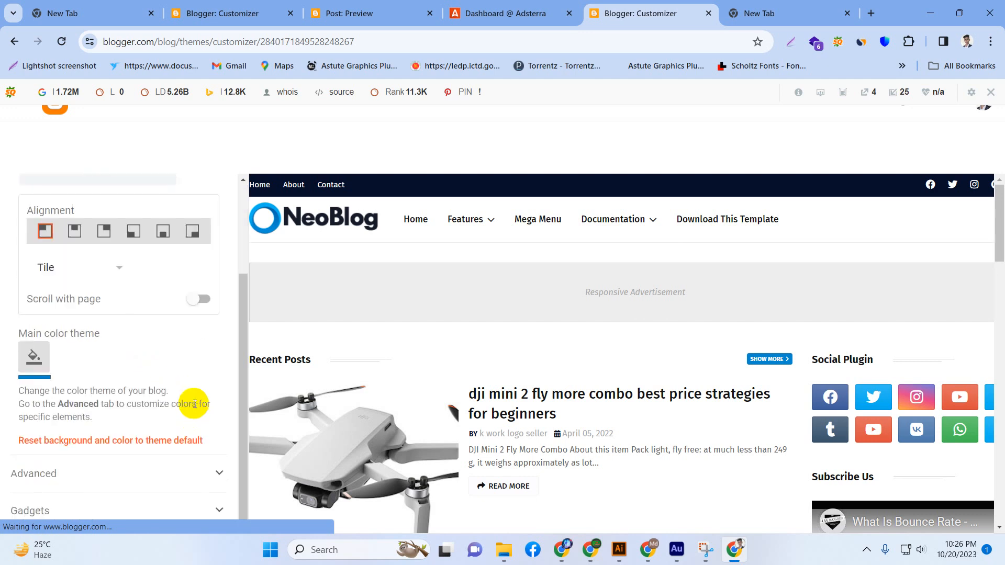
pyautogui.click(34, 360)
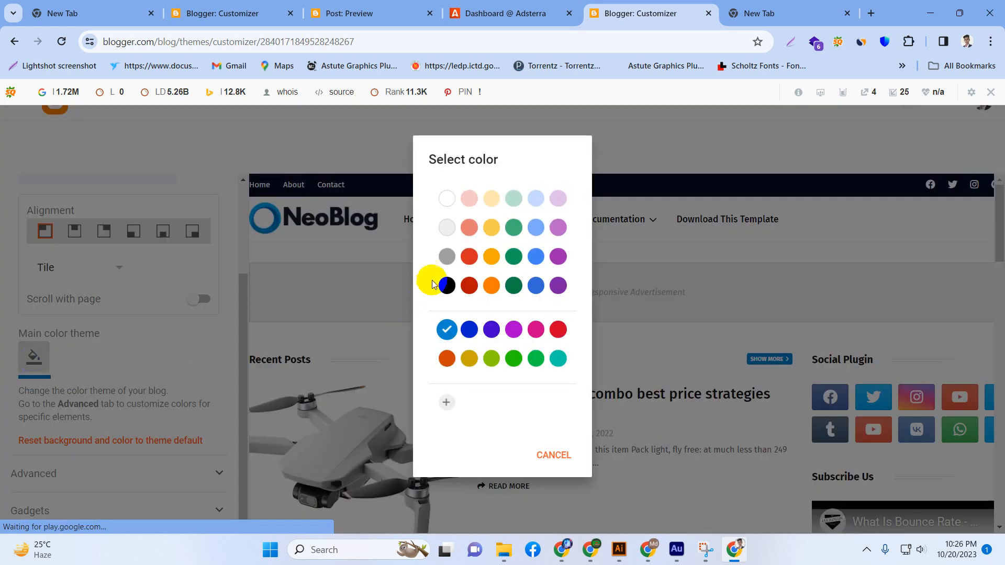
pyautogui.click(533, 330)
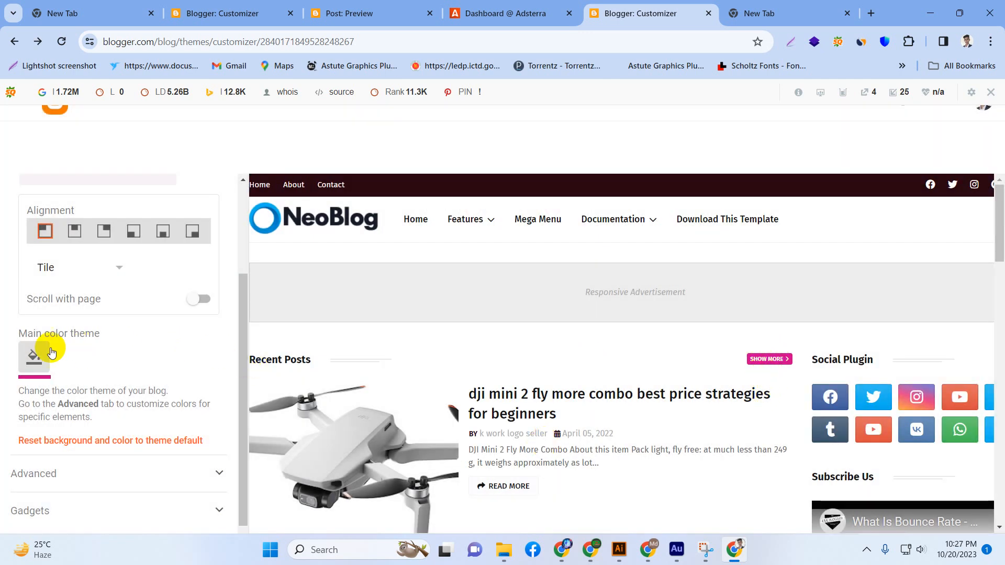
pyautogui.click(34, 354)
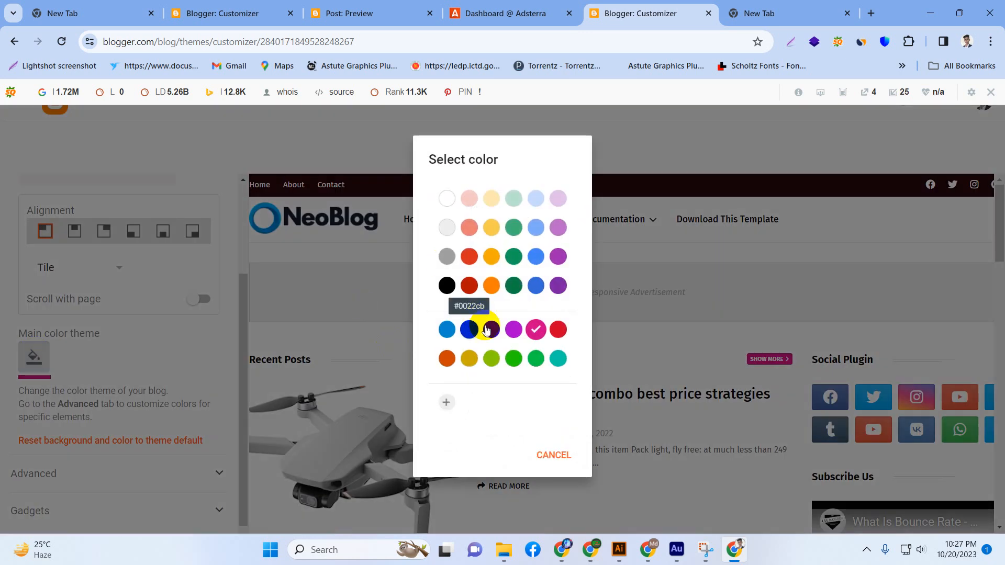
pyautogui.click(448, 330)
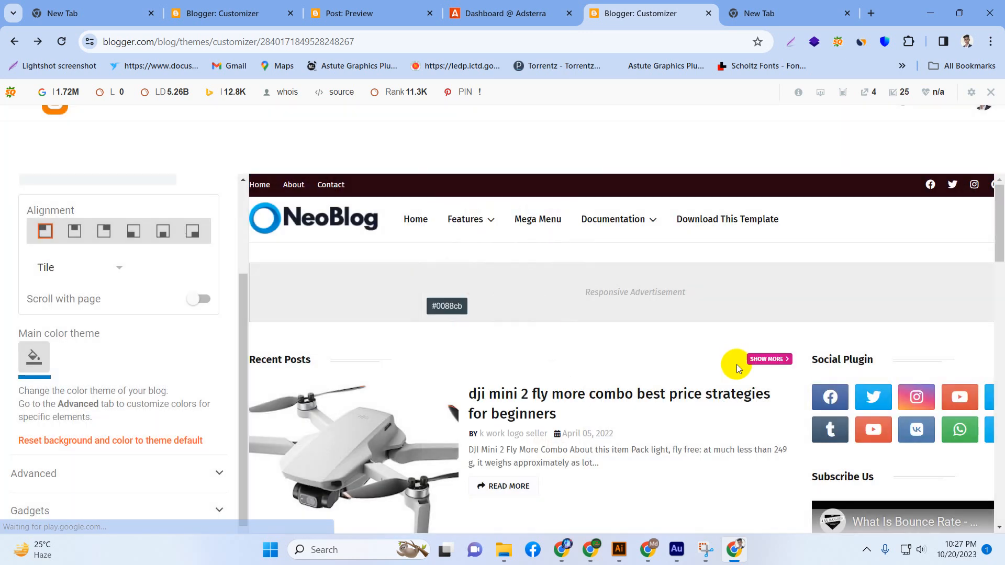
pyautogui.scroll(-5, 761, 360)
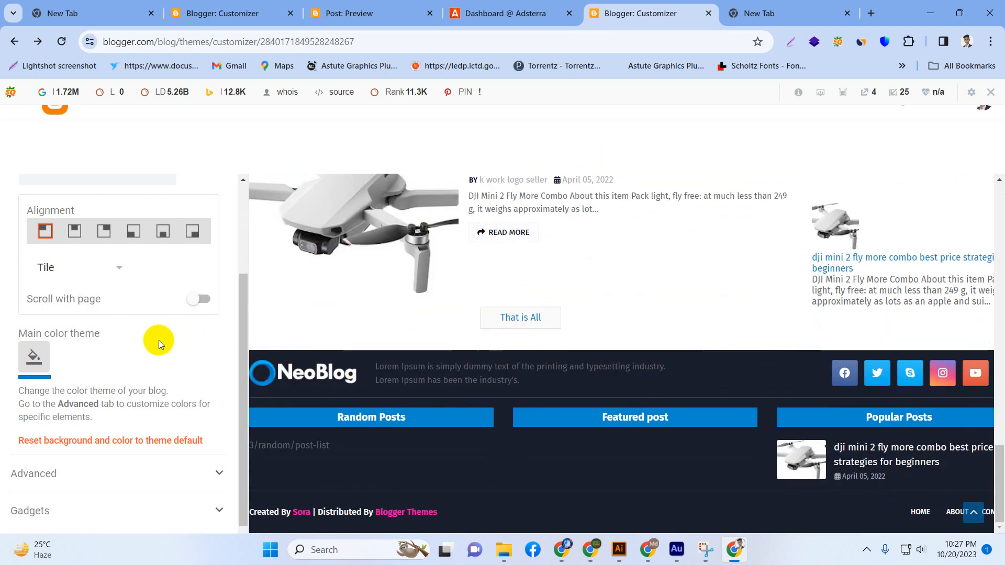
# Set the main color theme to red and check it in the blog preview.
pyautogui.click(21, 361)
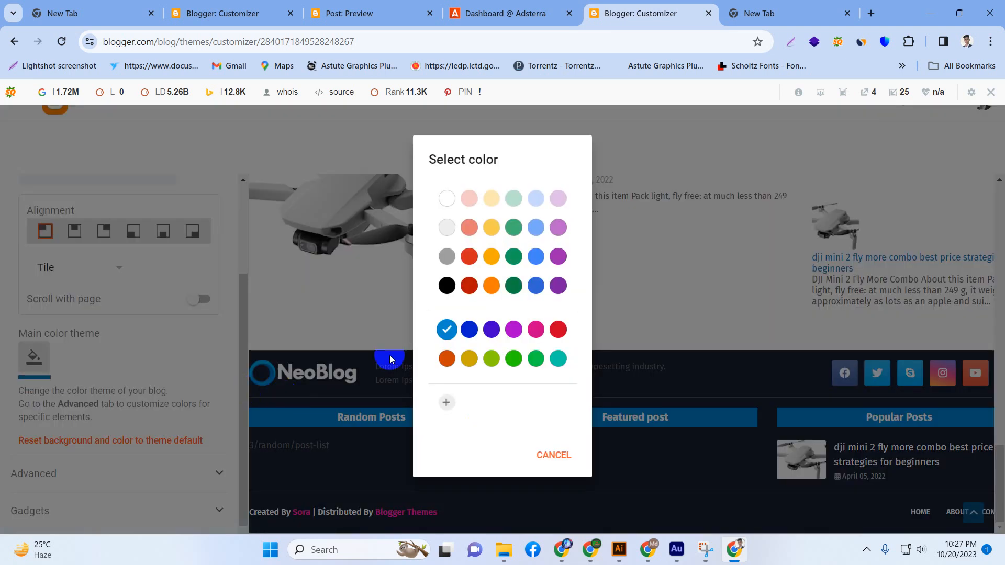
pyautogui.click(570, 333)
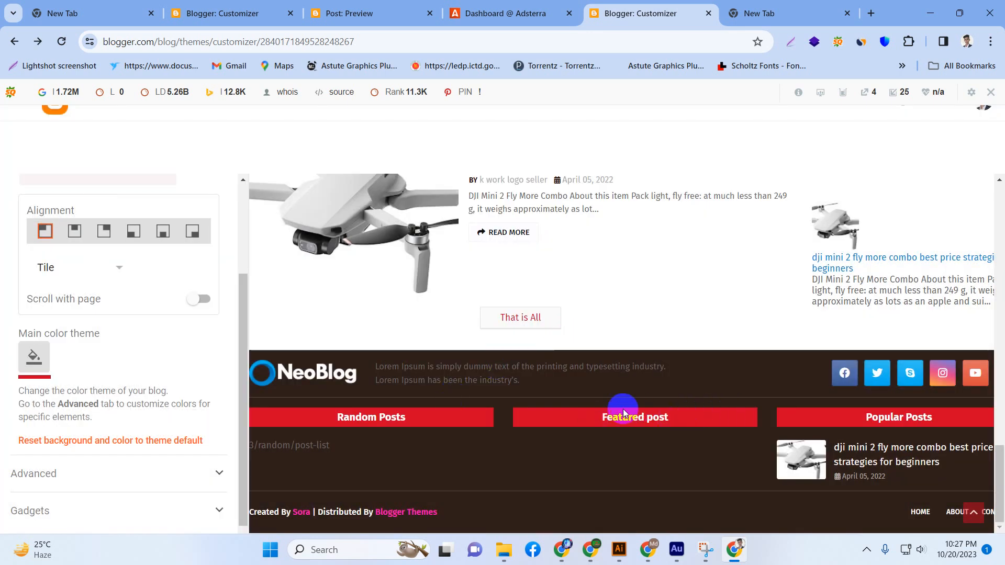
pyautogui.scroll(15, 453, 411)
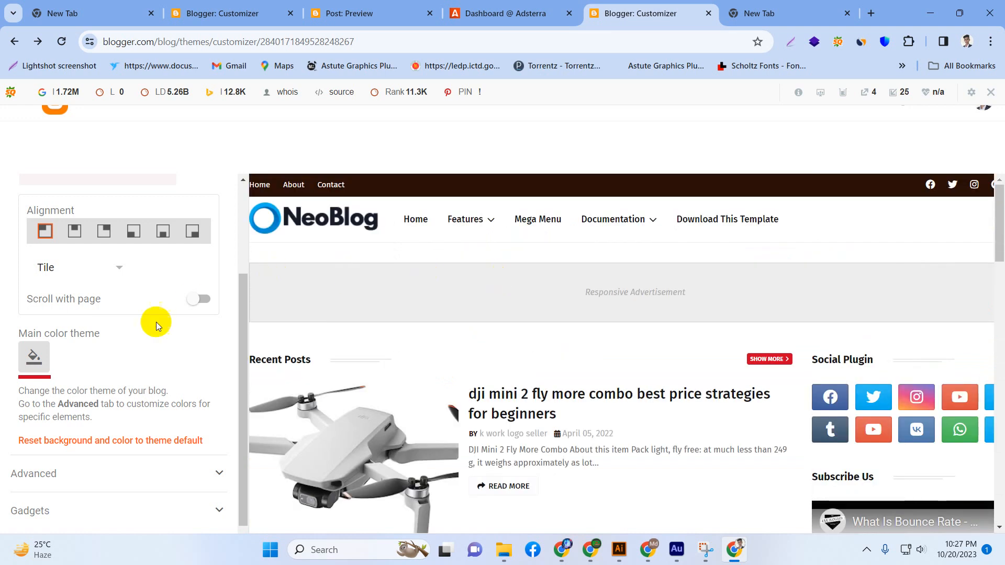
# Expand the theme's advanced settings and go to the Menu Color options.
pyautogui.scroll(-1, 49, 359)
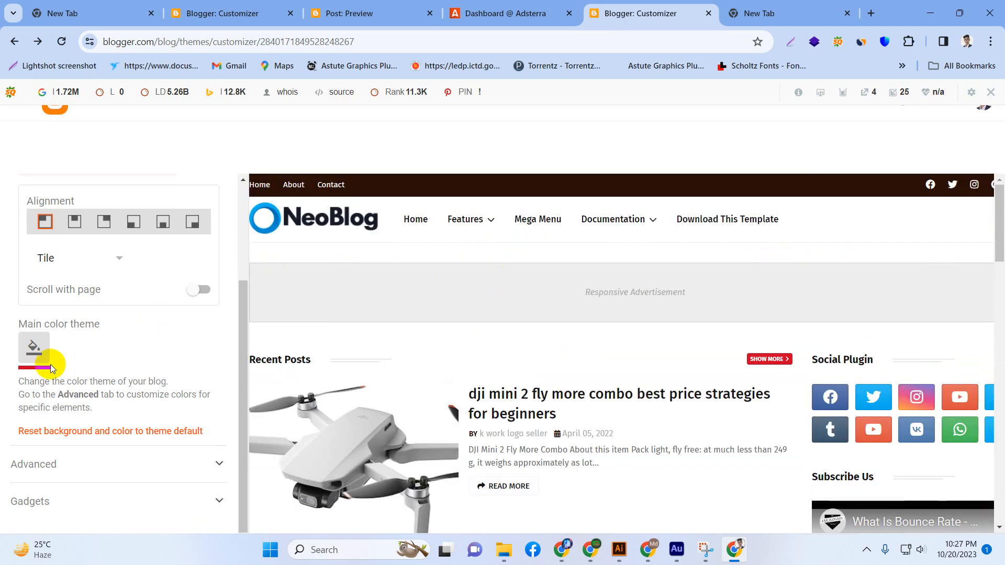
pyautogui.click(40, 466)
pyautogui.scroll(-5, 84, 435)
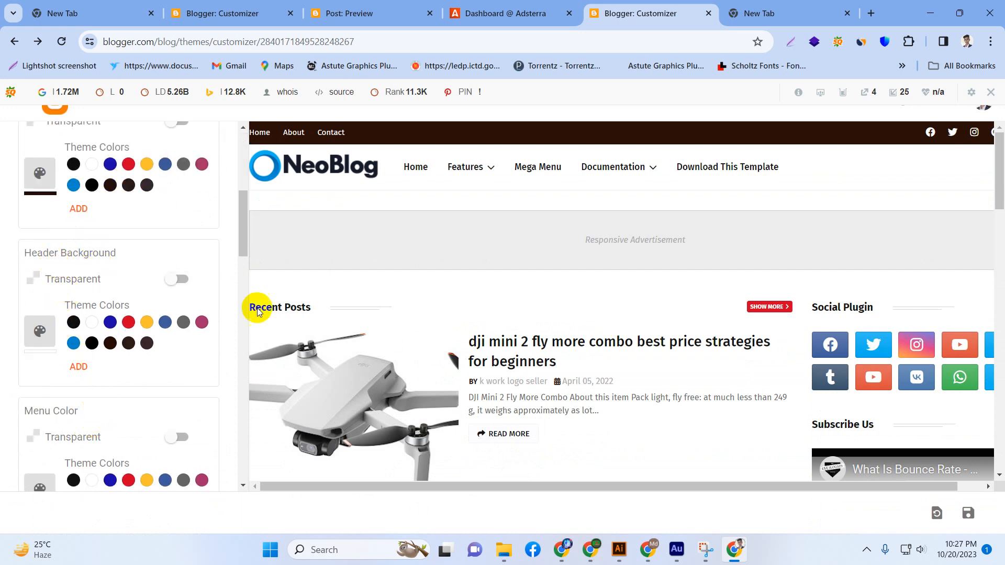
pyautogui.scroll(-3, 117, 335)
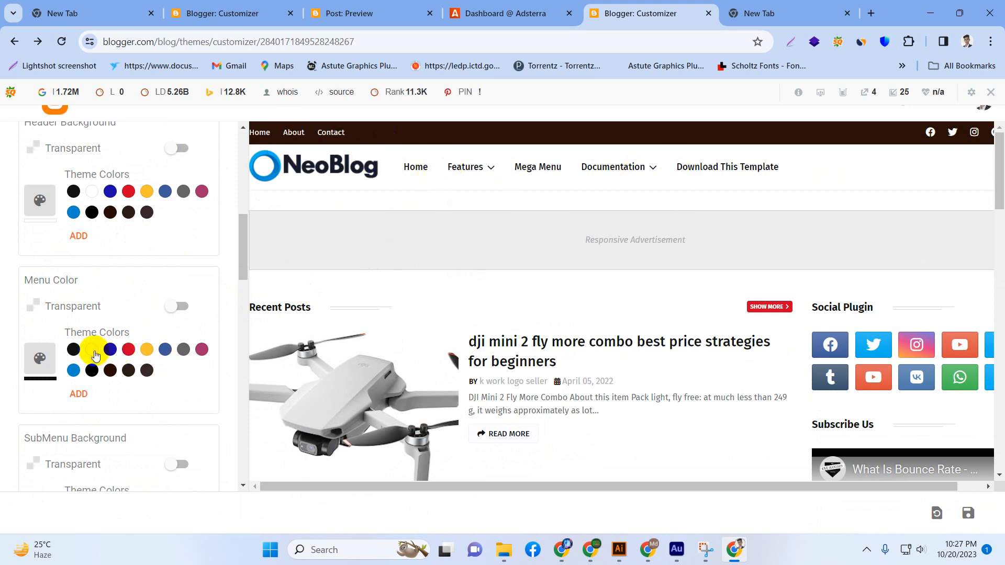
# Try transparency, a muted dark blue and a bright blue for the menu color.
pyautogui.click(175, 308)
pyautogui.click(175, 307)
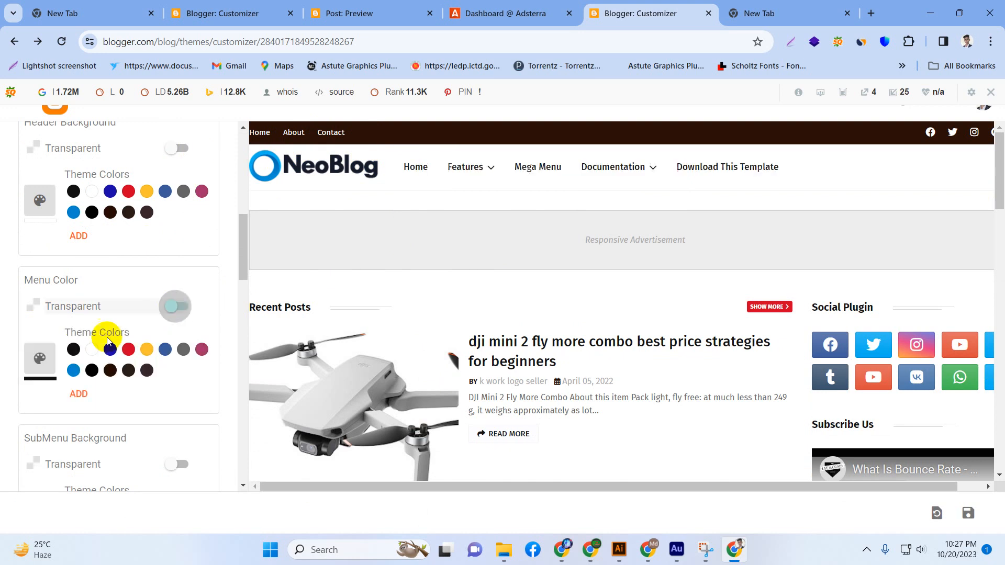
pyautogui.click(128, 350)
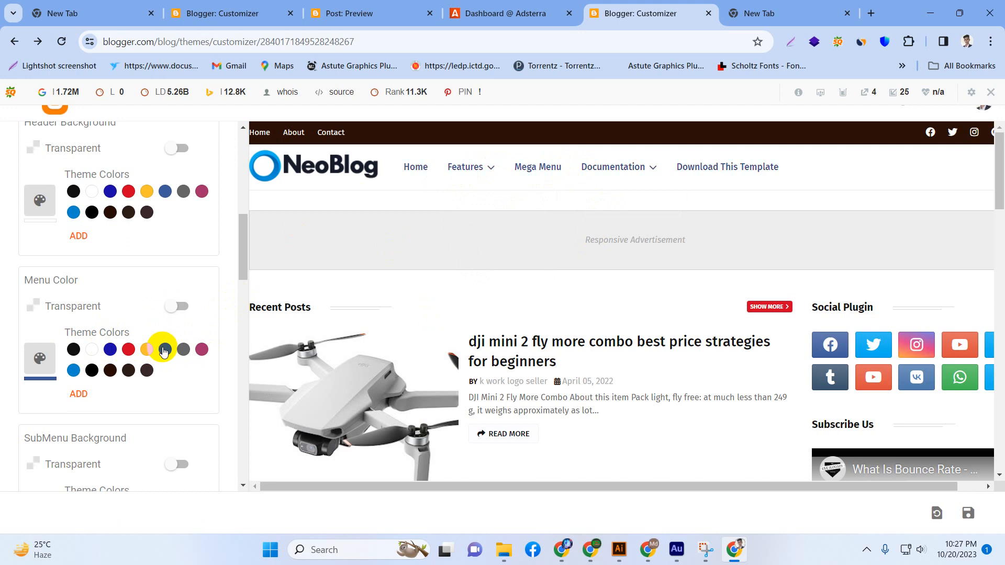
pyautogui.click(39, 358)
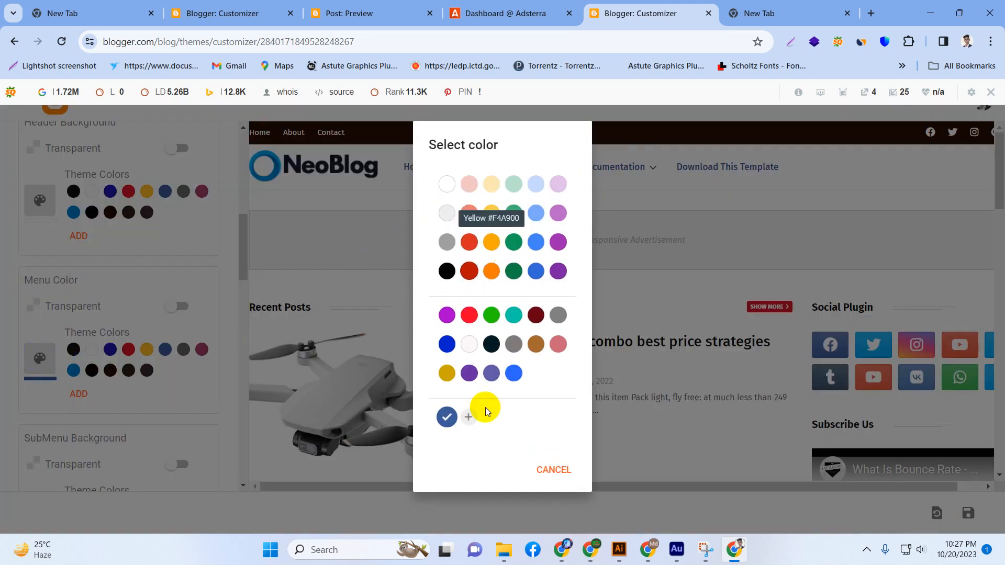
pyautogui.click(515, 375)
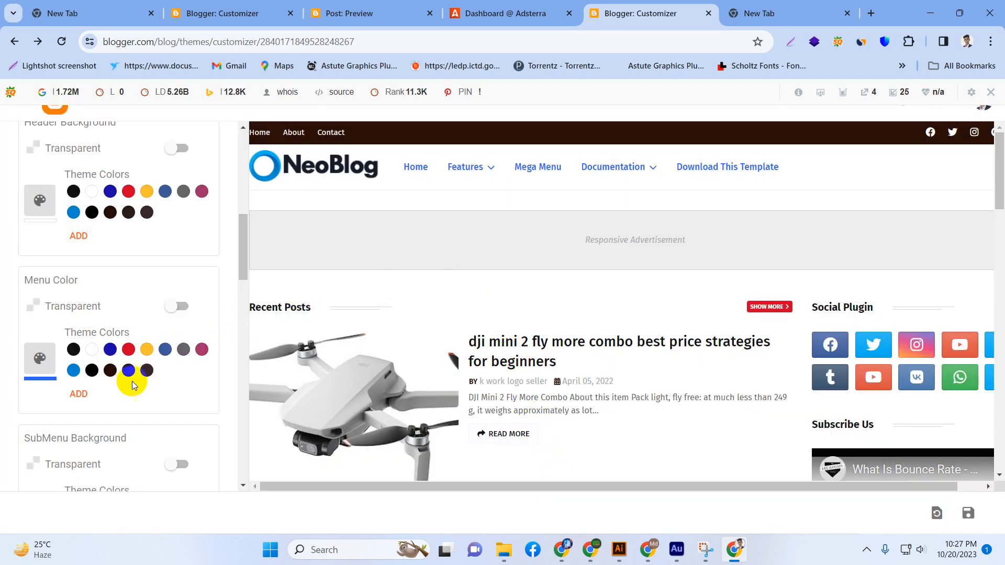
# Set the menu color to red #D52C1F.
pyautogui.click(79, 394)
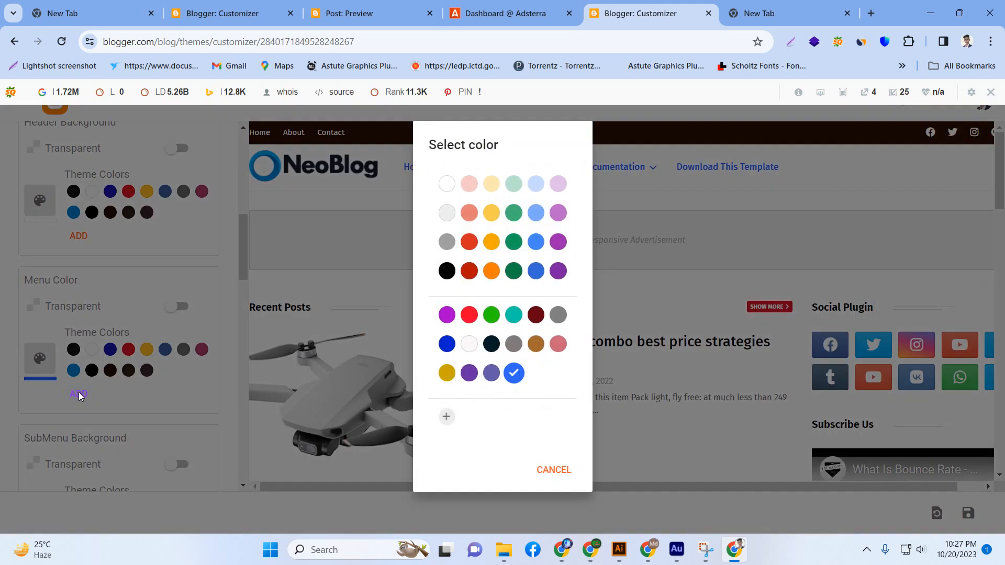
pyautogui.click(468, 241)
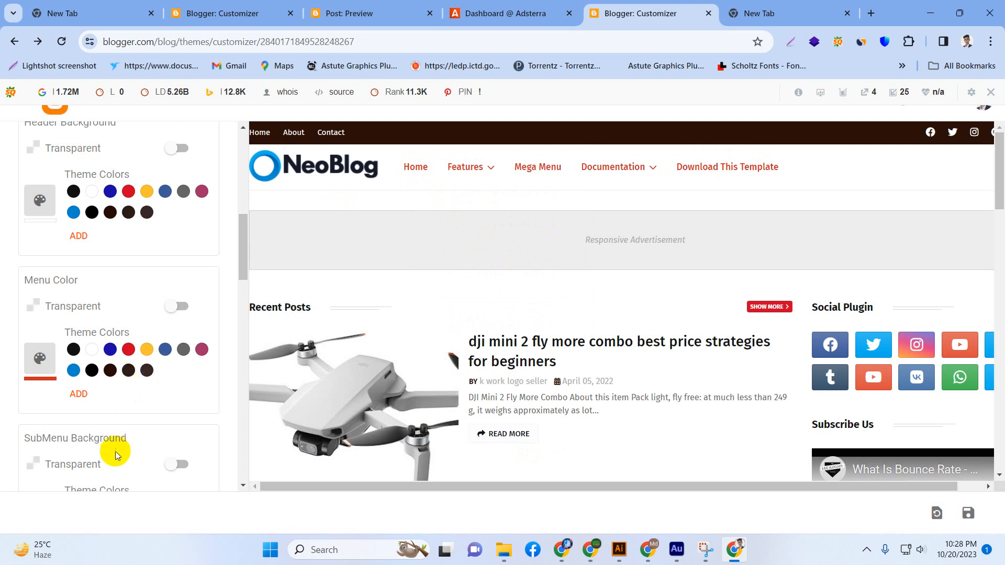
pyautogui.scroll(-3, 107, 440)
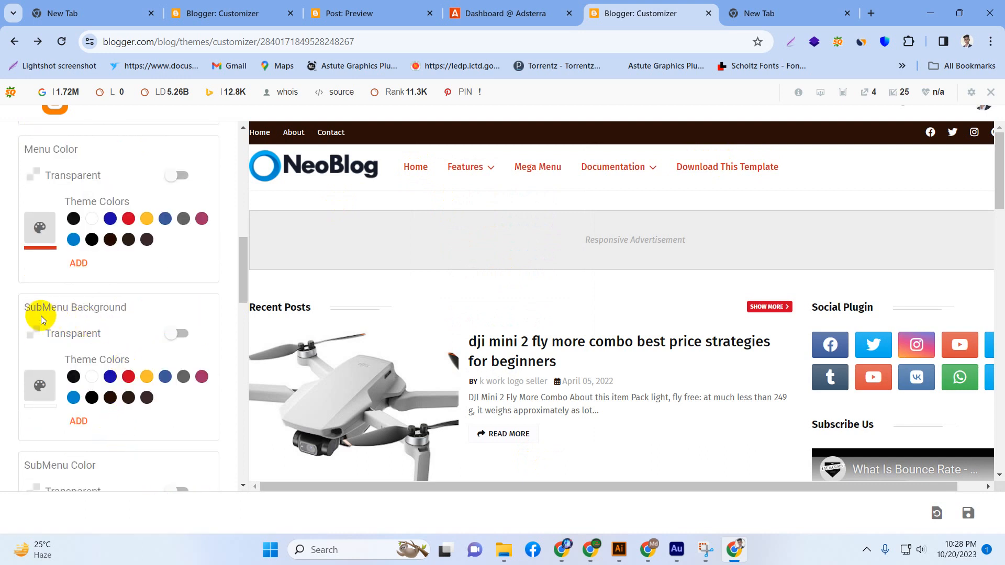
# Try transparency and red for the submenu background, checking the Features dropdown in the blog preview.
pyautogui.click(175, 338)
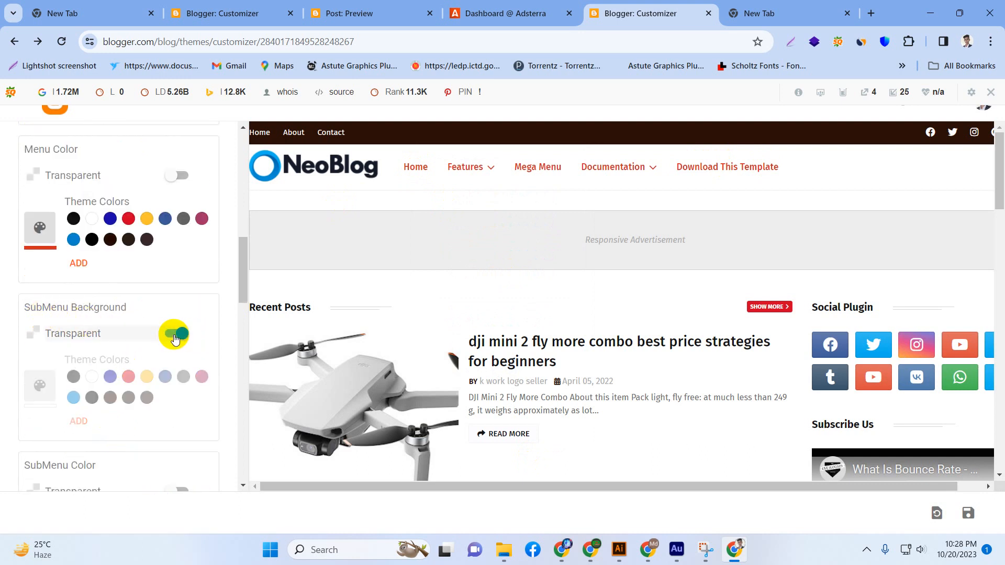
pyautogui.click(175, 337)
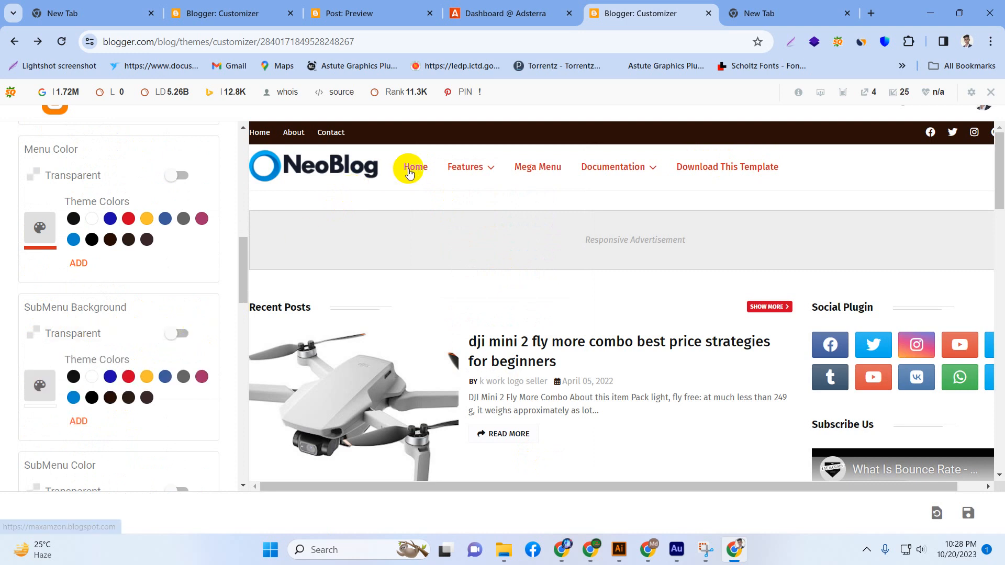
pyautogui.moveTo(464, 167)
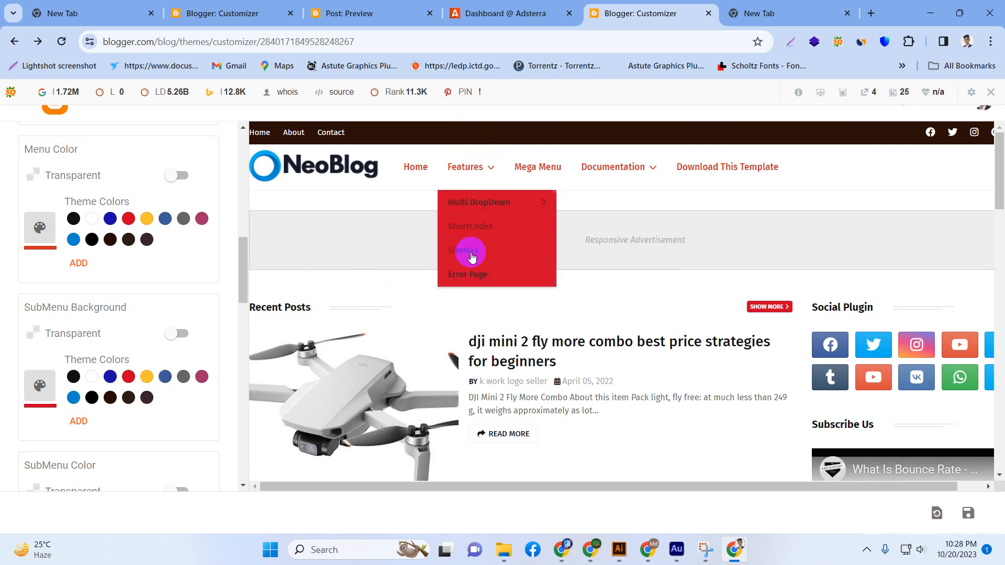
pyautogui.scroll(-3, 315, 310)
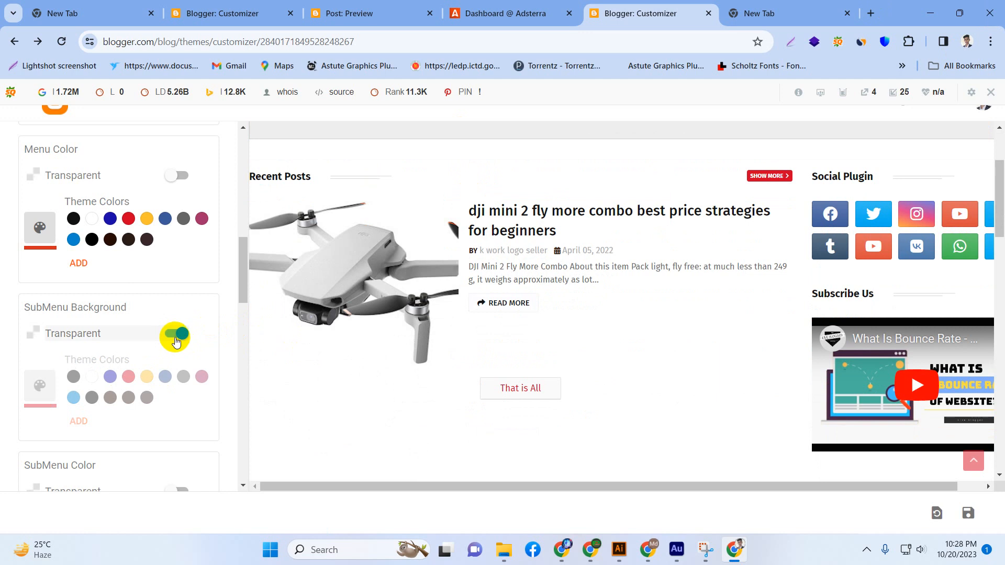
pyautogui.scroll(-3, 175, 341)
pyautogui.scroll(-2, 150, 294)
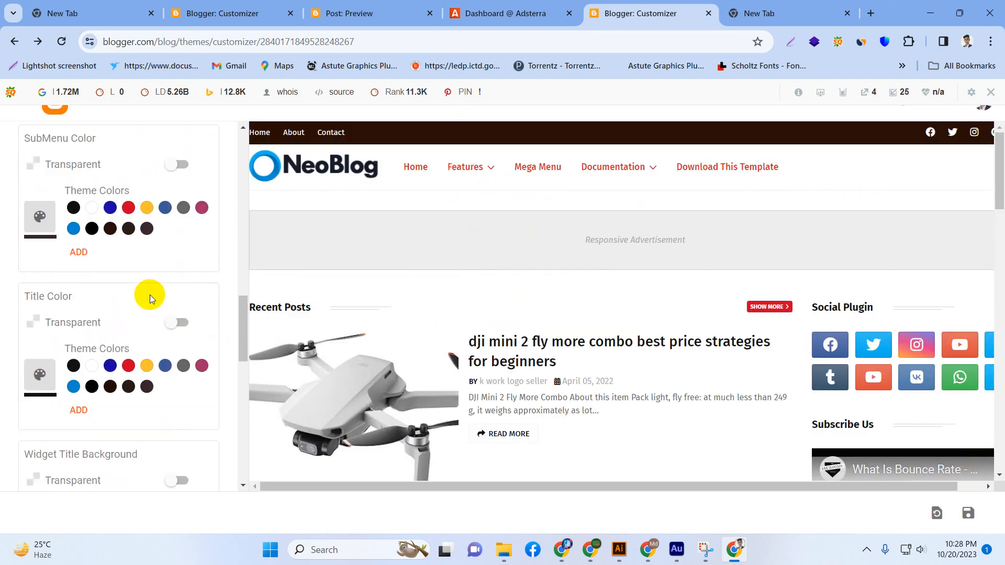
# Try transparency and red for the title color and return it to black.
pyautogui.click(176, 322)
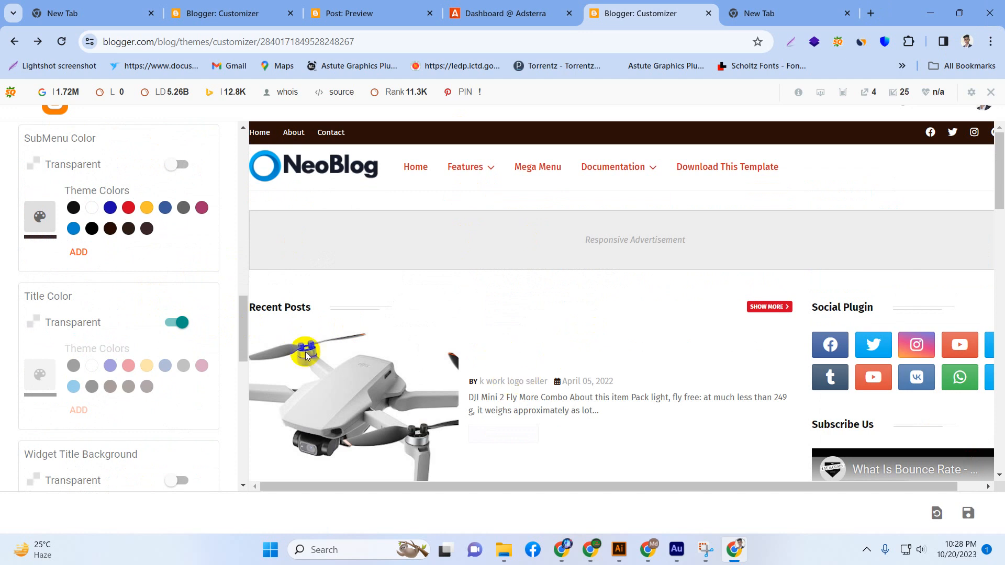
pyautogui.click(178, 322)
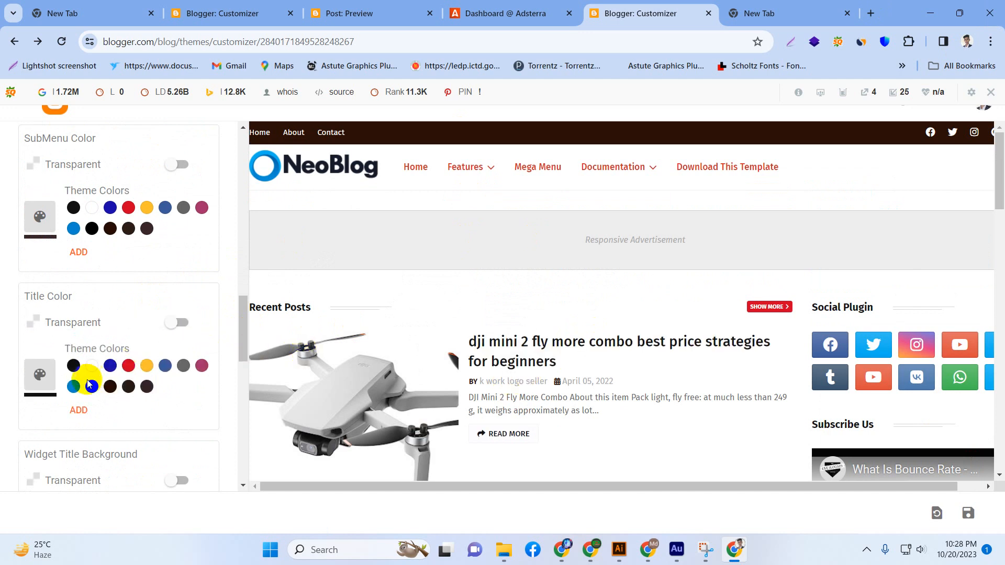
pyautogui.click(131, 367)
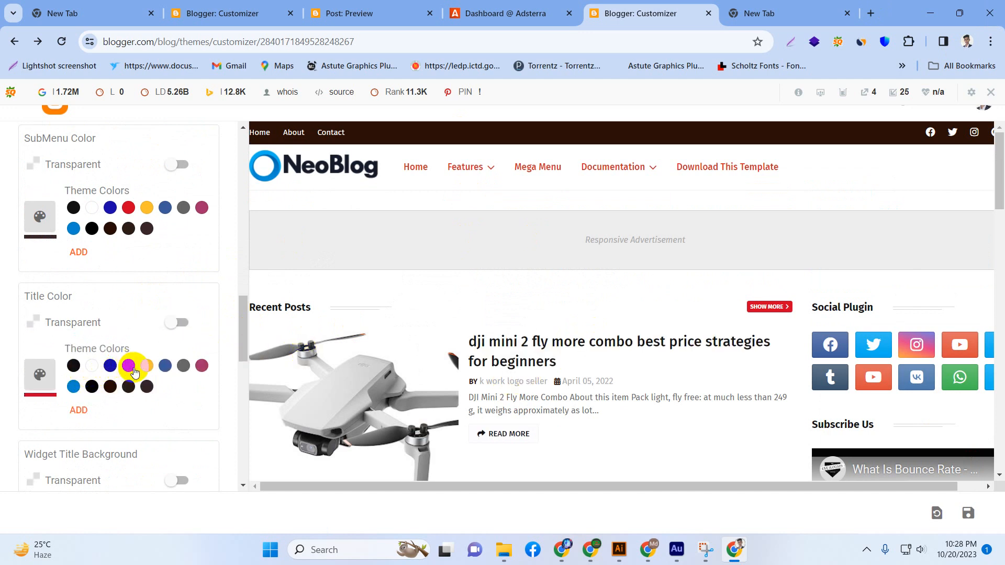
pyautogui.scroll(-3, 539, 350)
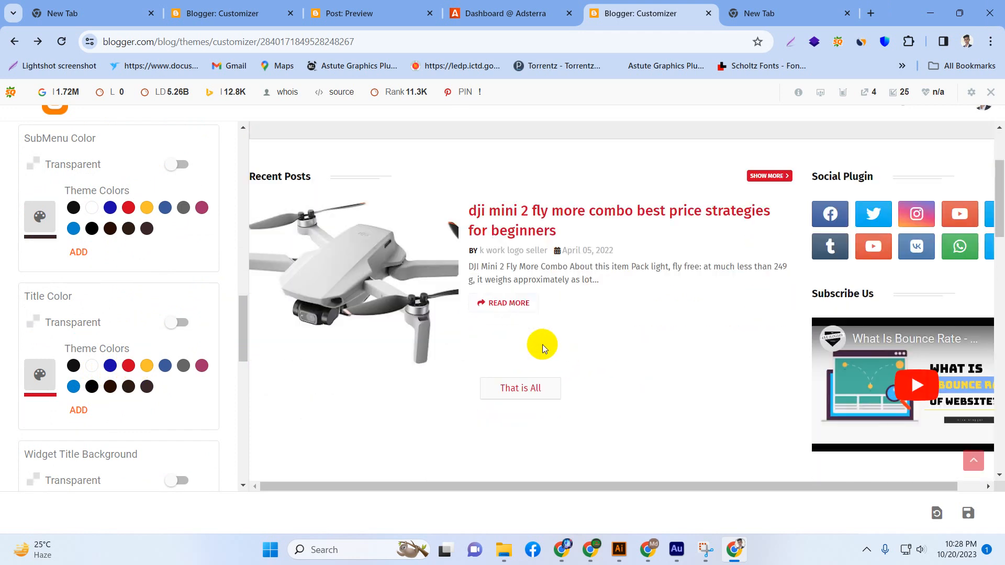
pyautogui.click(68, 371)
# Try red, blue, white and near-black for the footer background and set it to pure black.
pyautogui.scroll(-8, 115, 356)
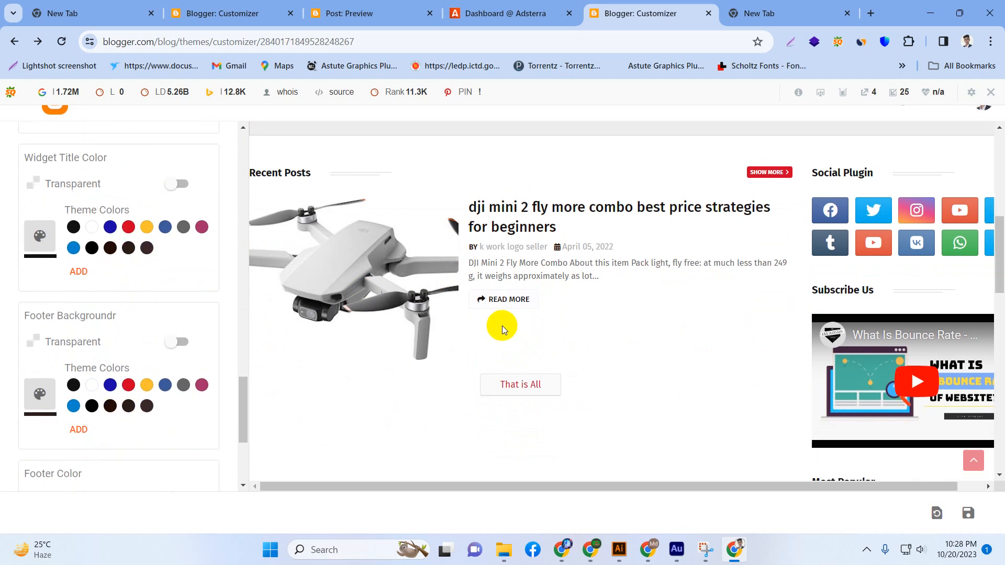
pyautogui.scroll(-1, 471, 319)
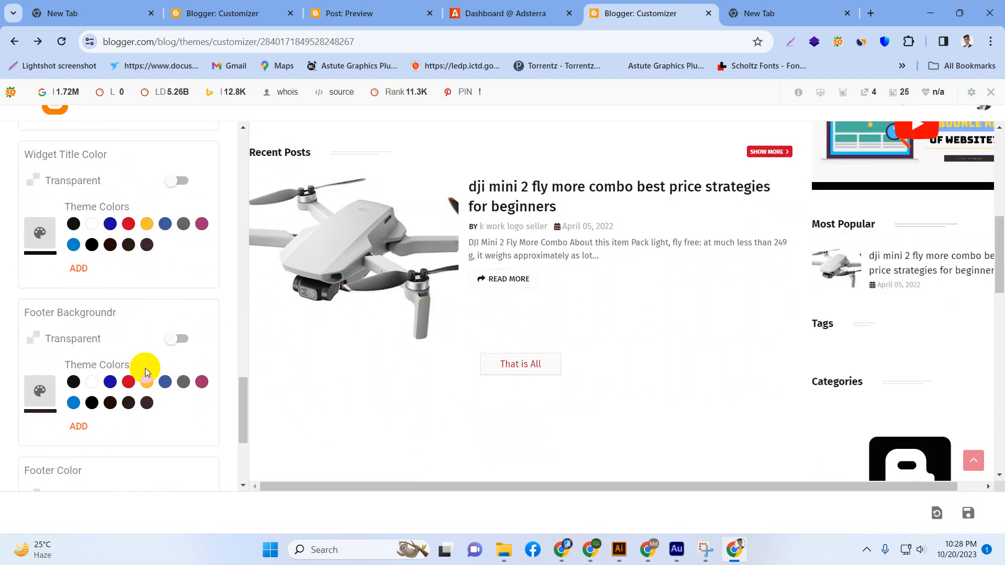
pyautogui.scroll(-5, 654, 473)
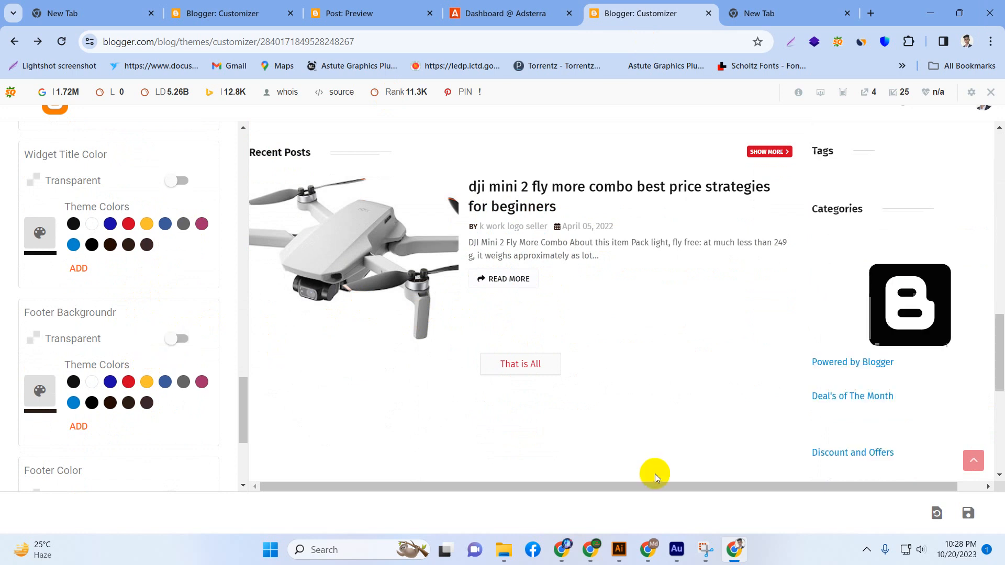
pyautogui.scroll(-2, 652, 453)
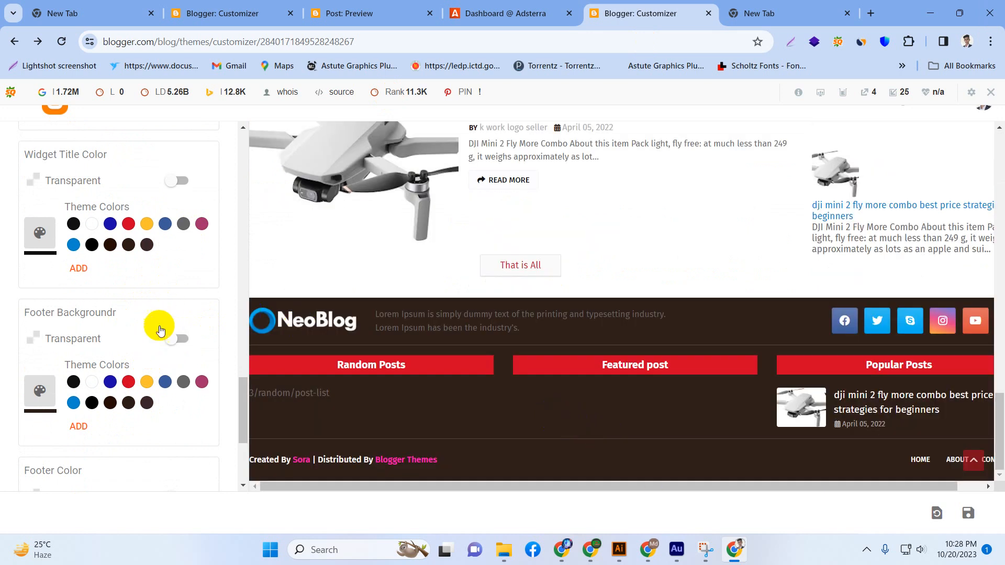
pyautogui.click(127, 386)
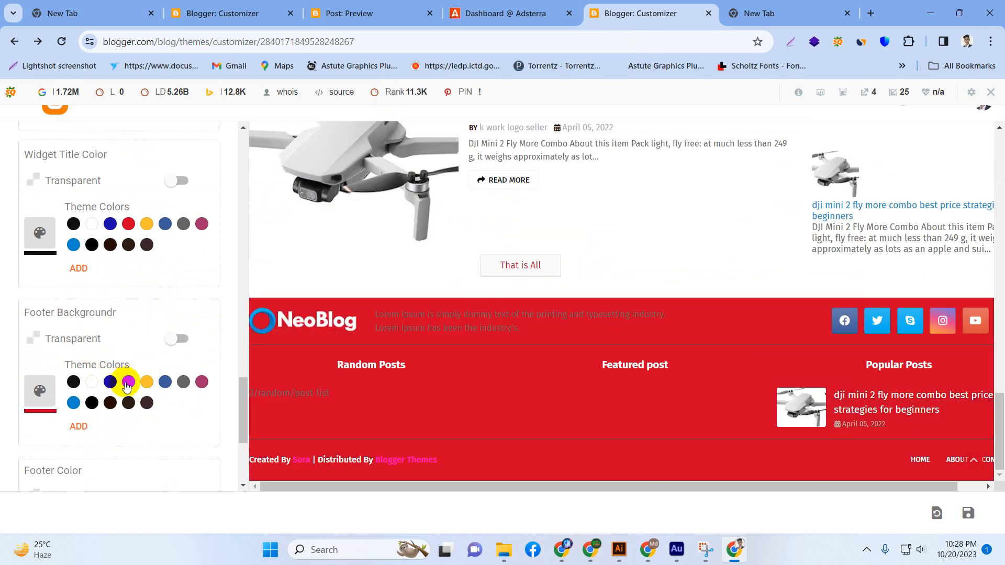
pyautogui.click(165, 384)
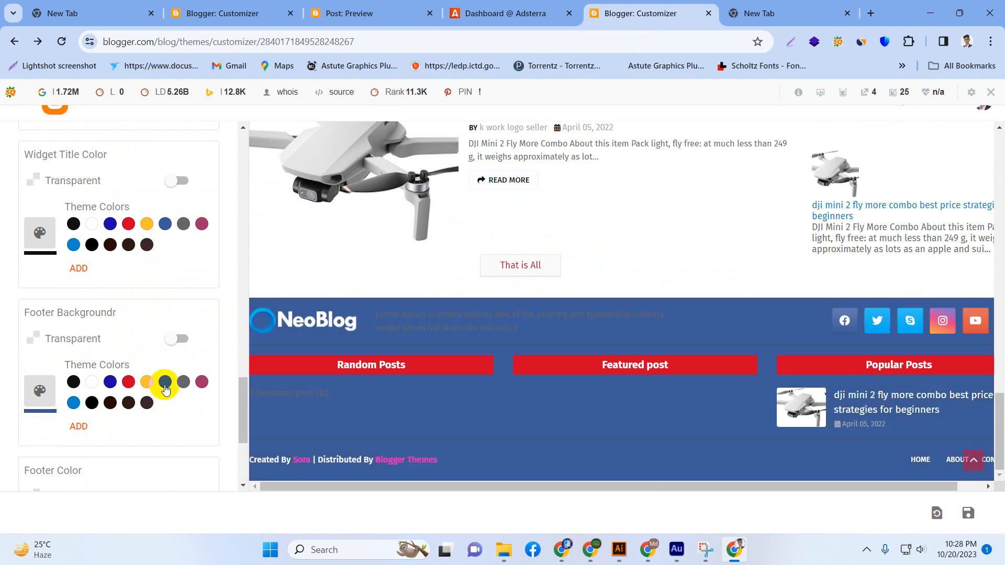
pyautogui.click(92, 386)
pyautogui.click(75, 384)
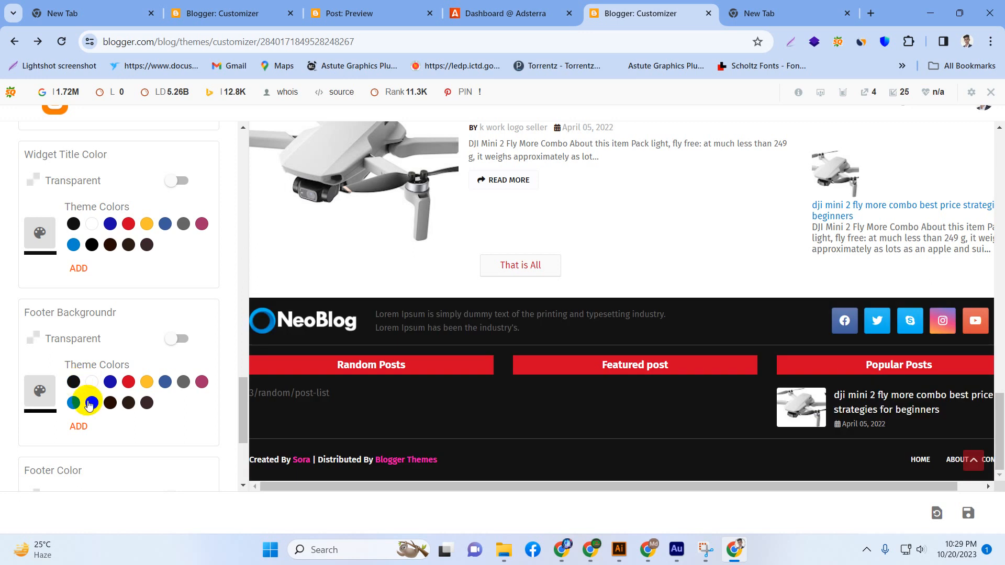
pyautogui.click(91, 403)
# Expand the Gadgets settings and switch the About Me gadget's display off and back on.
pyautogui.scroll(-3, 120, 398)
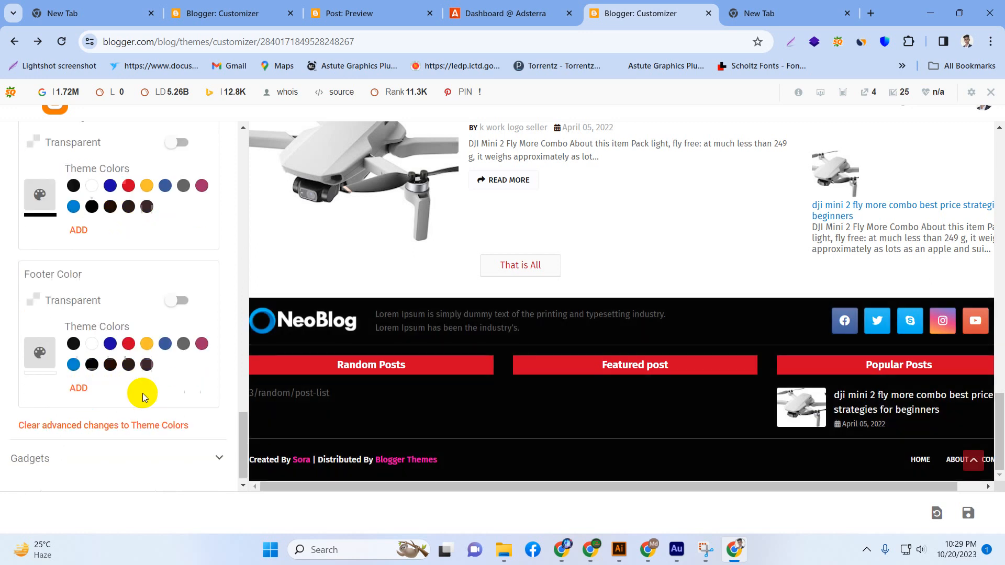
pyautogui.scroll(-1, 79, 453)
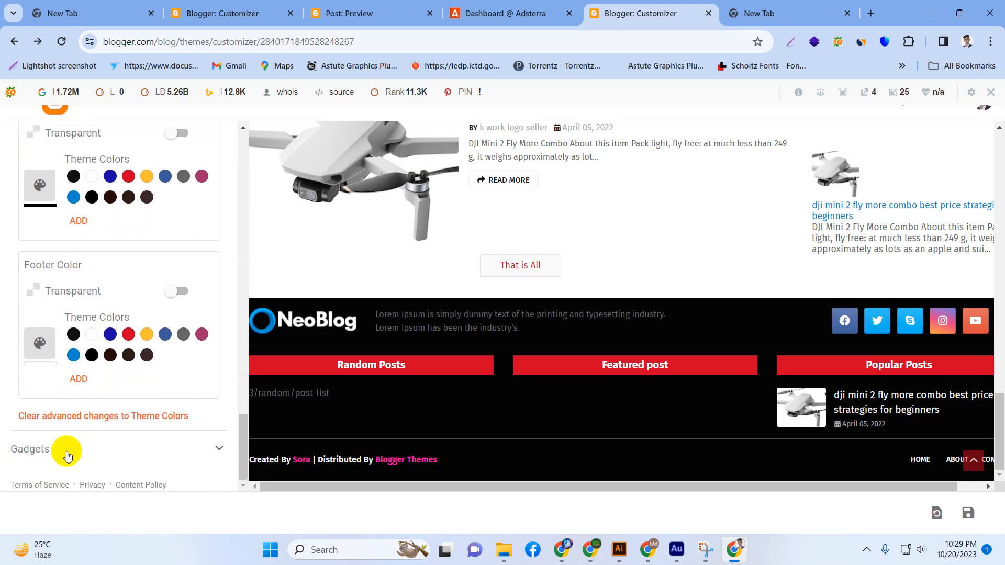
pyautogui.click(66, 453)
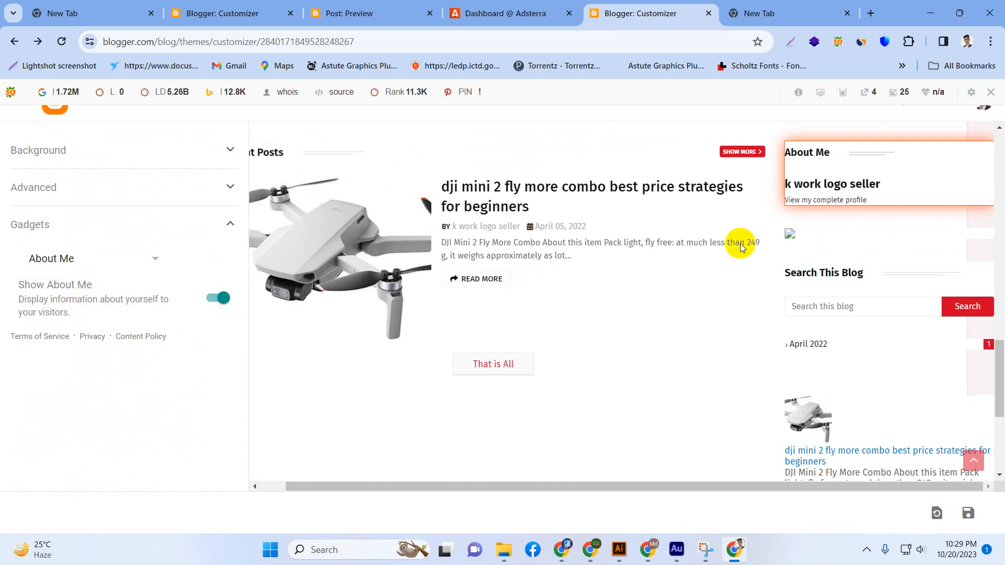
pyautogui.scroll(-1, 824, 174)
pyautogui.scroll(-4, 816, 181)
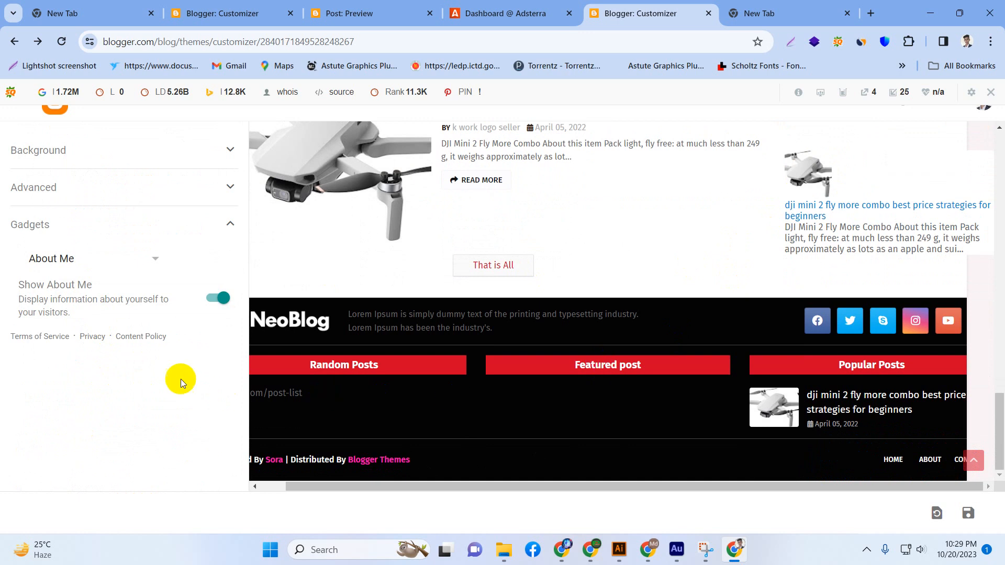
pyautogui.click(217, 298)
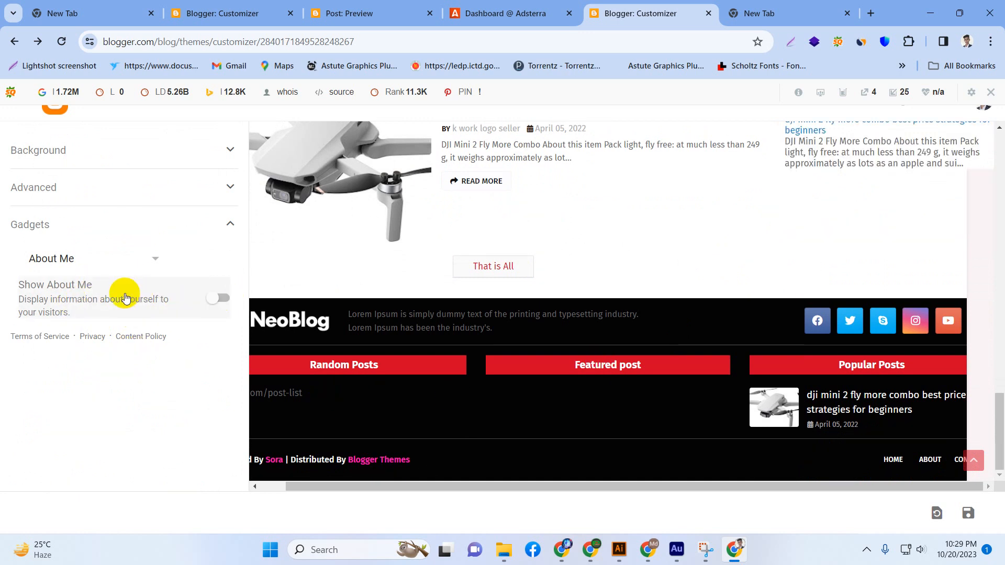
pyautogui.click(222, 297)
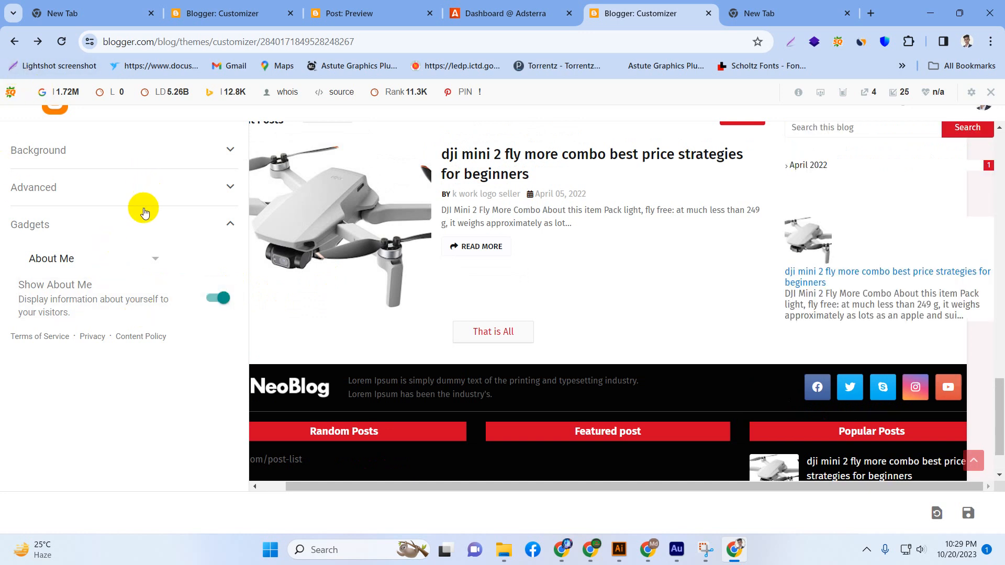
pyautogui.click(184, 146)
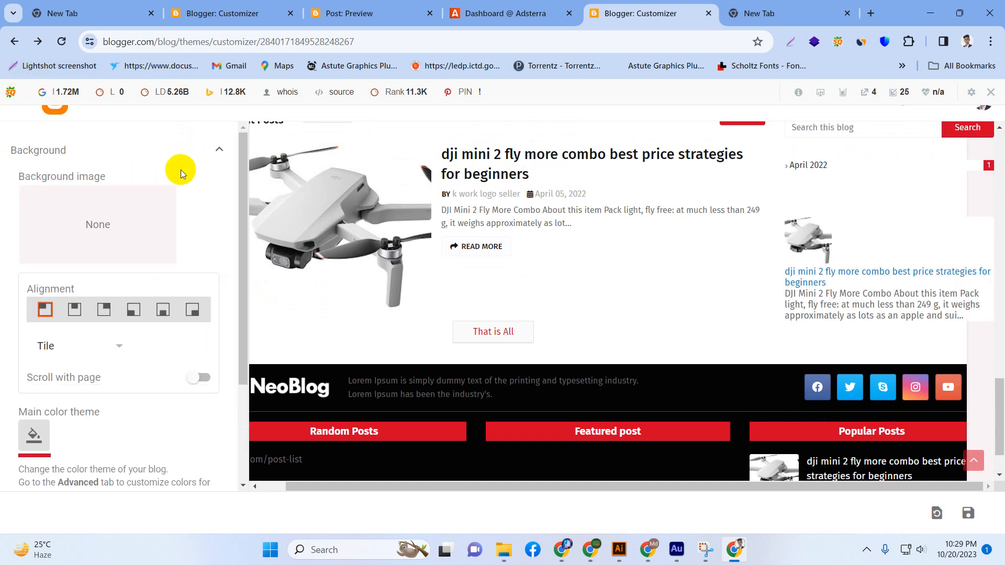
pyautogui.click(212, 149)
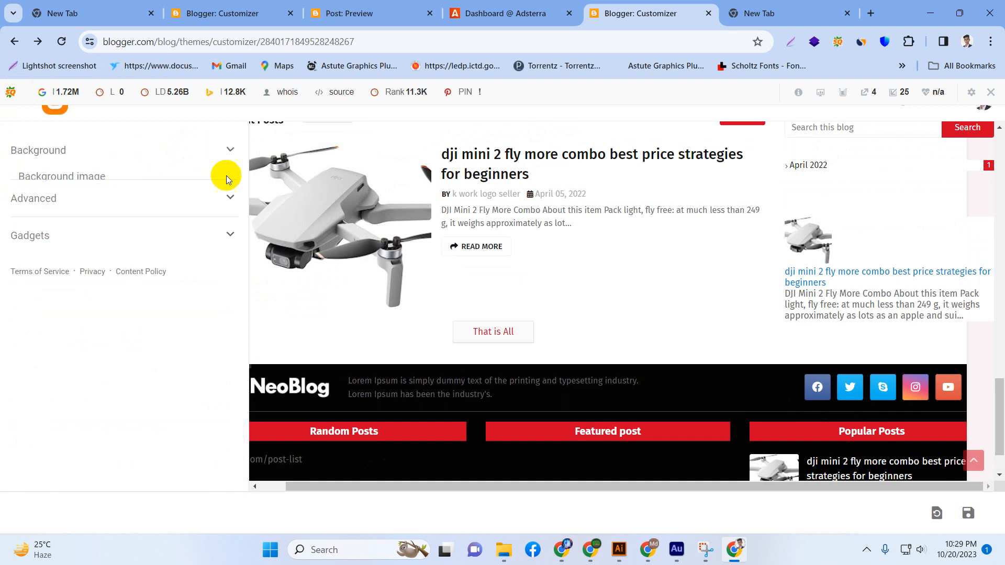
pyautogui.scroll(1, 487, 382)
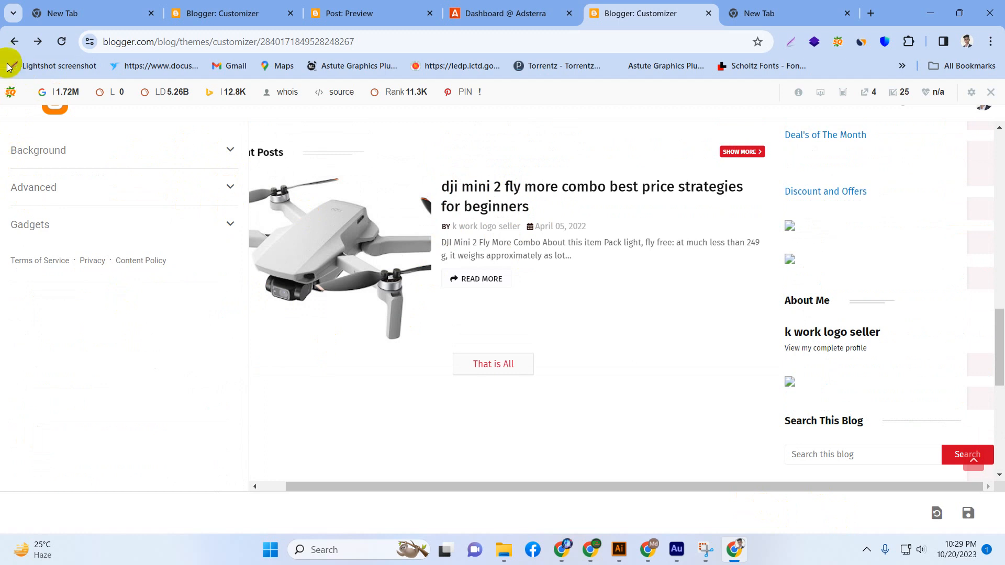
# Leave the customizer discarding the unsaved theme changes, and reopen the Theme Designer from the blog's Layout page.
pyautogui.click(14, 44)
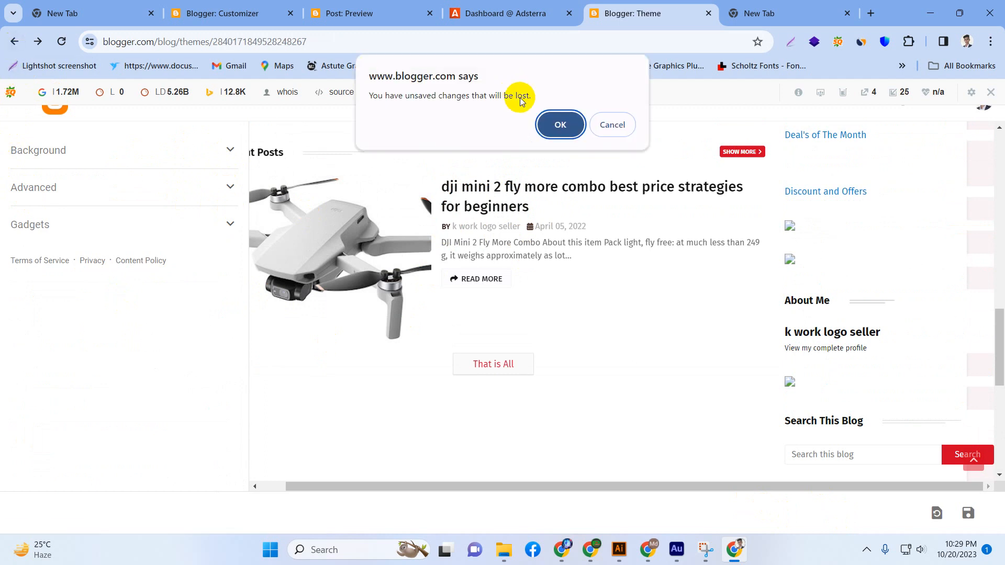
pyautogui.click(560, 124)
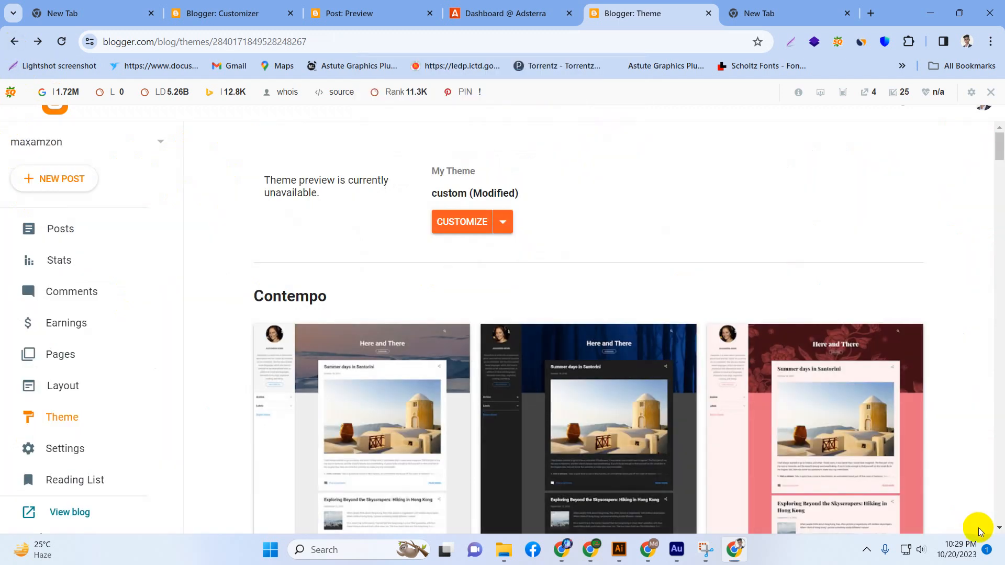
pyautogui.click(52, 385)
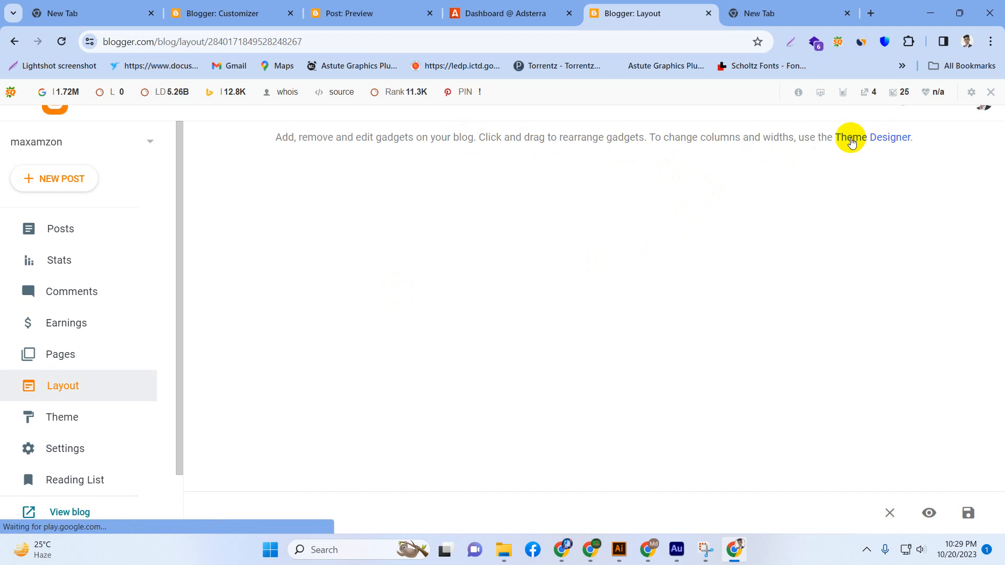
pyautogui.click(851, 138)
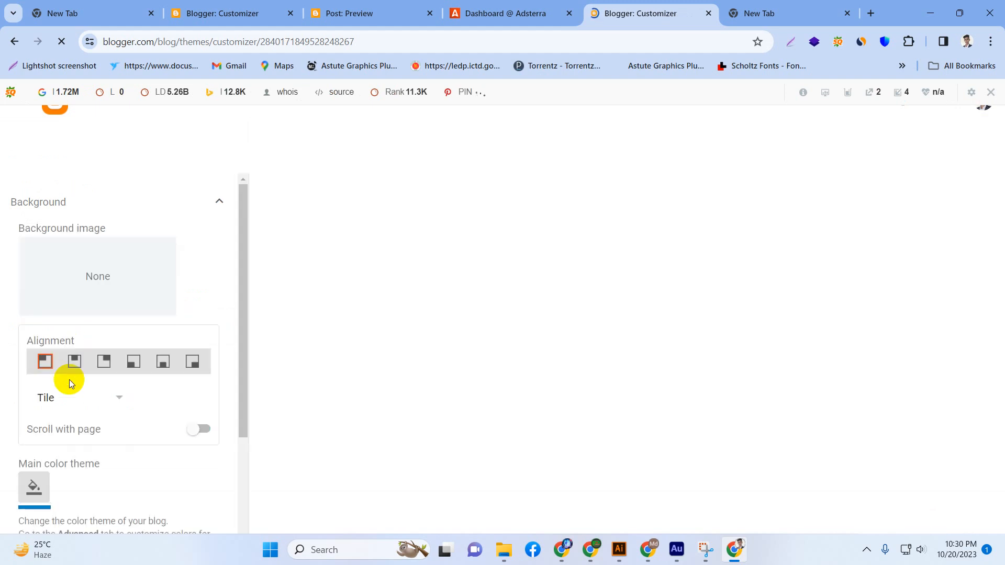
# Enable Scroll with page for the background and review the blog preview down to the footer.
pyautogui.click(196, 432)
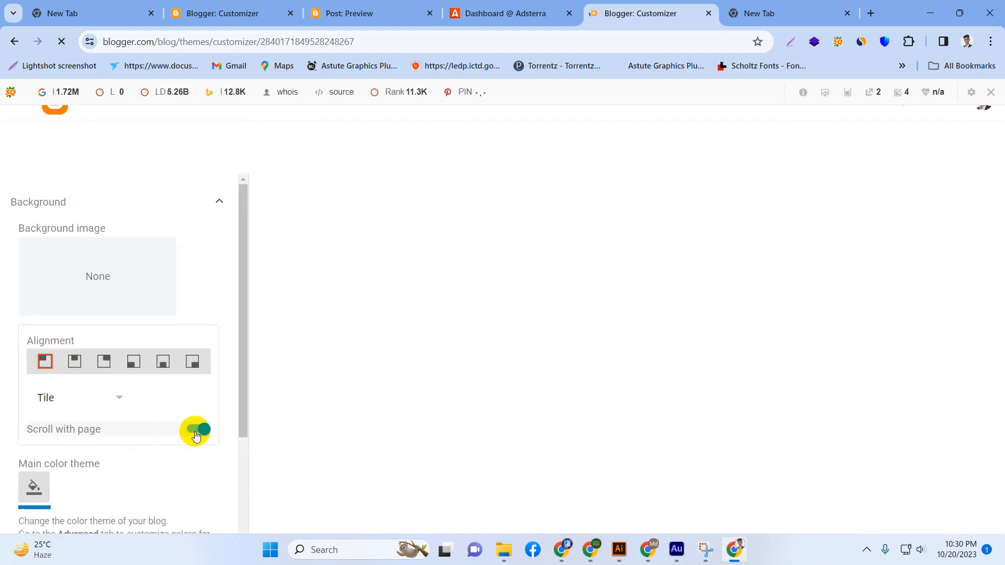
pyautogui.scroll(-3, 196, 418)
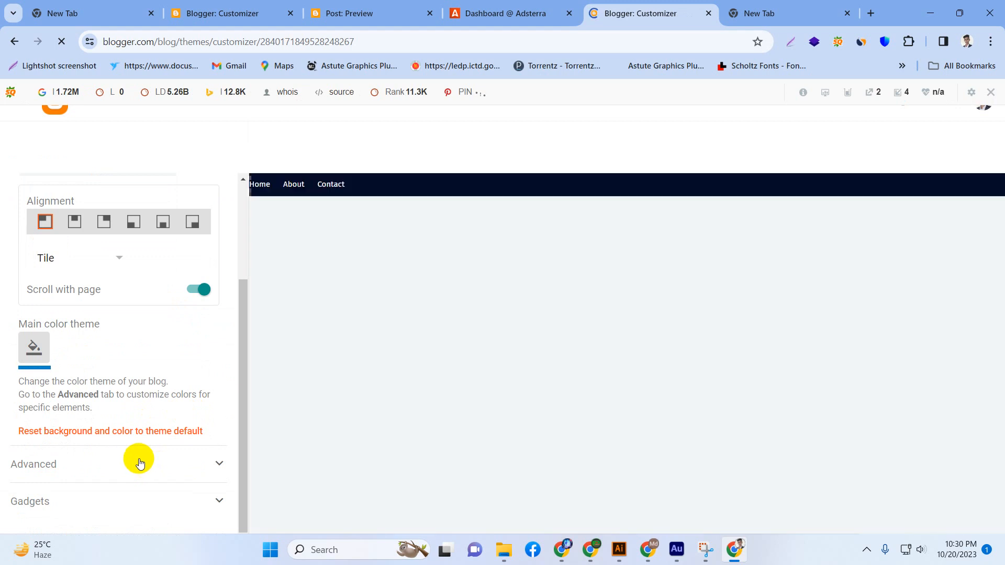
pyautogui.scroll(-1, 553, 489)
pyautogui.scroll(1, 503, 430)
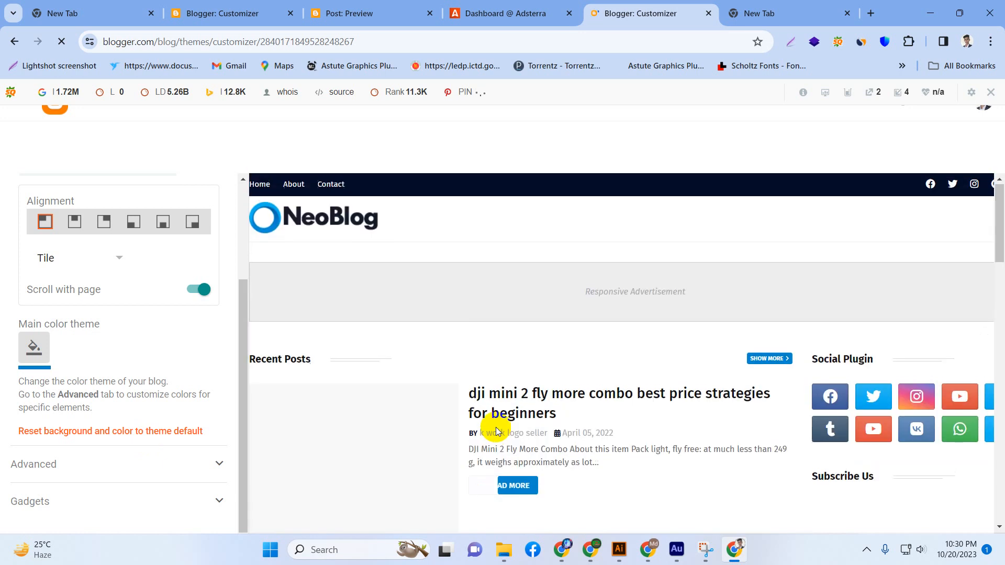
pyautogui.scroll(-2, 468, 434)
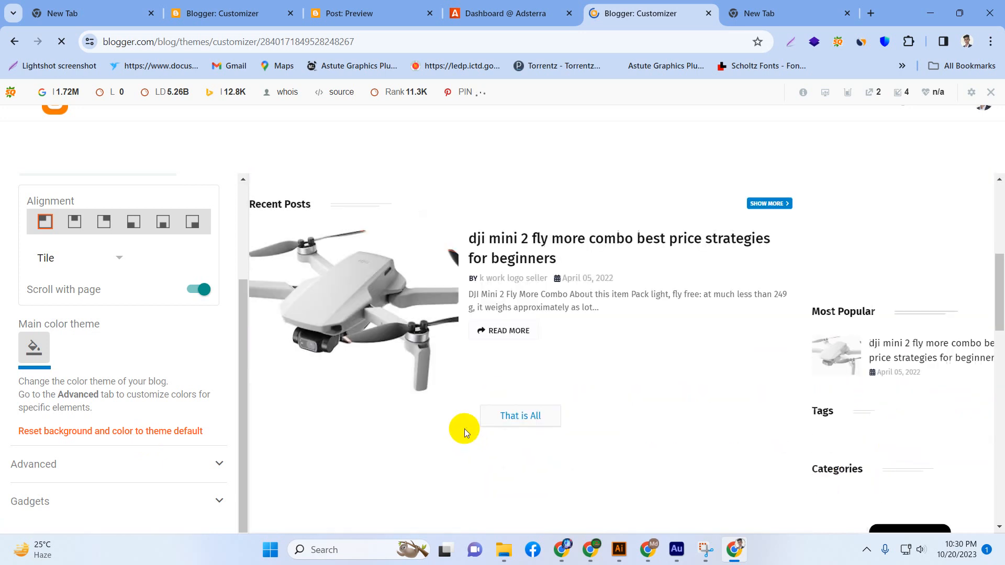
pyautogui.scroll(-2, 413, 421)
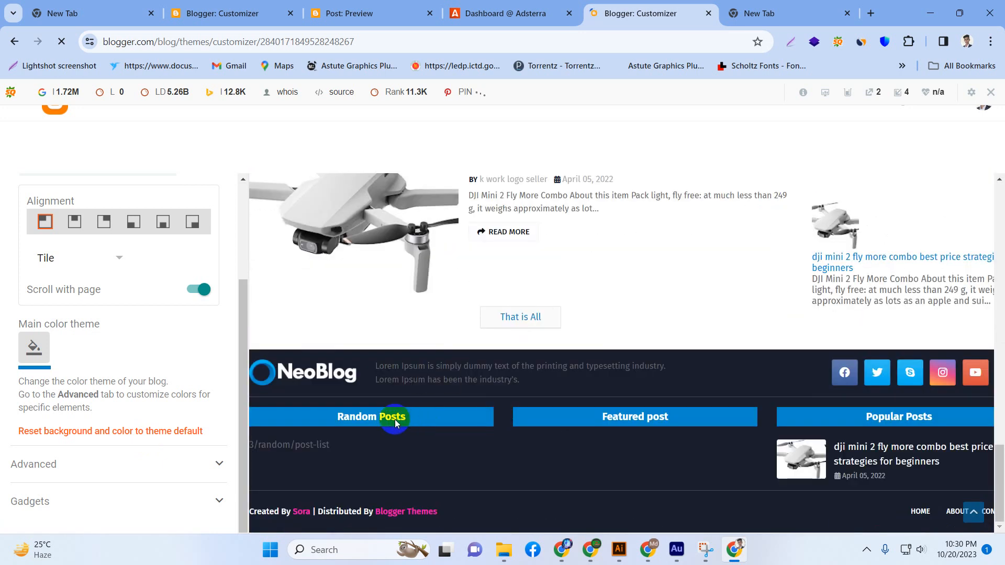
pyautogui.scroll(2, 284, 369)
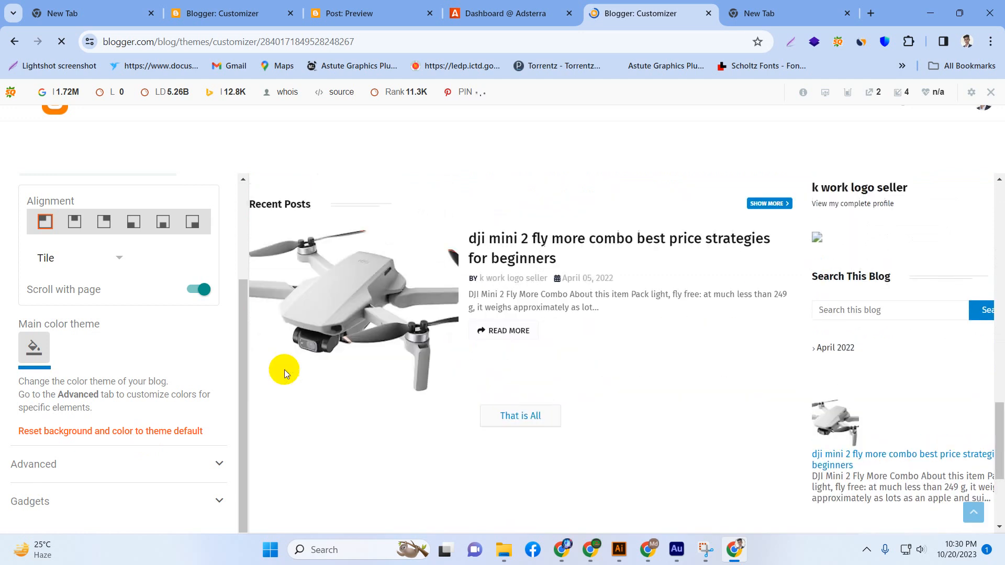
# Examine the blog preview in the customizer from the header and recent posts to the sidebar gadgets, alongside the Background settings.
pyautogui.scroll(3, 461, 353)
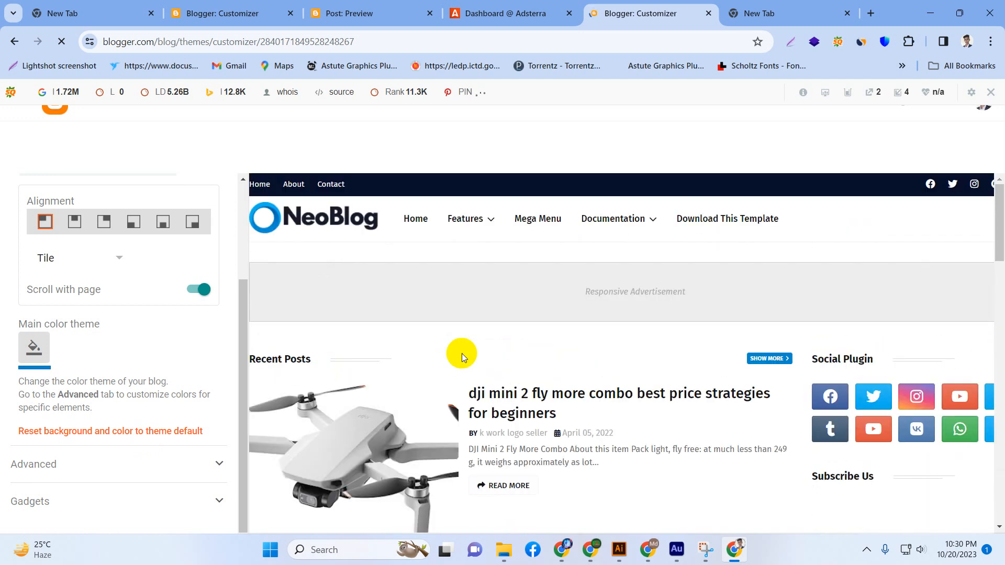
pyautogui.scroll(3, 1, 335)
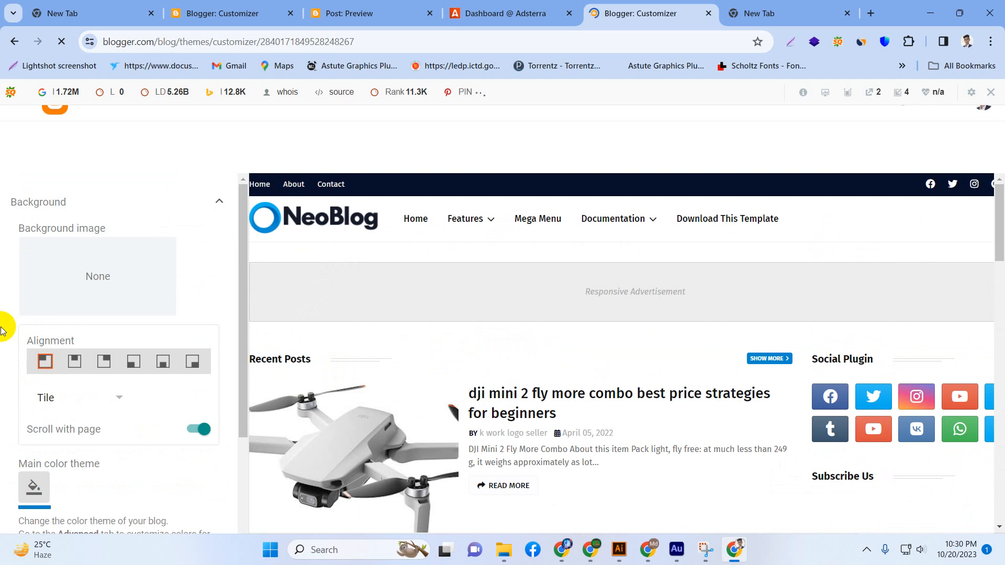
pyautogui.scroll(-3, 1, 329)
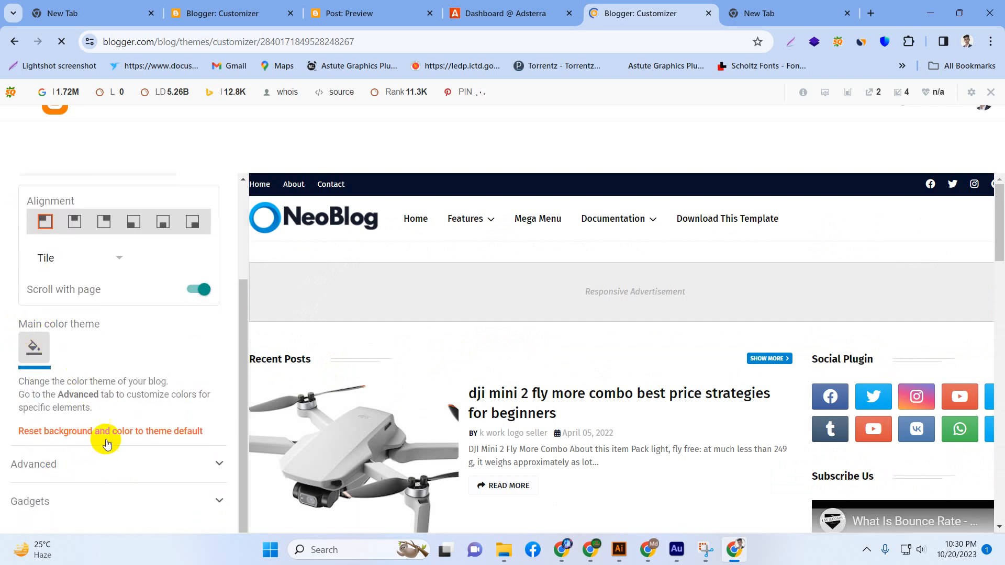
pyautogui.scroll(-3, 742, 382)
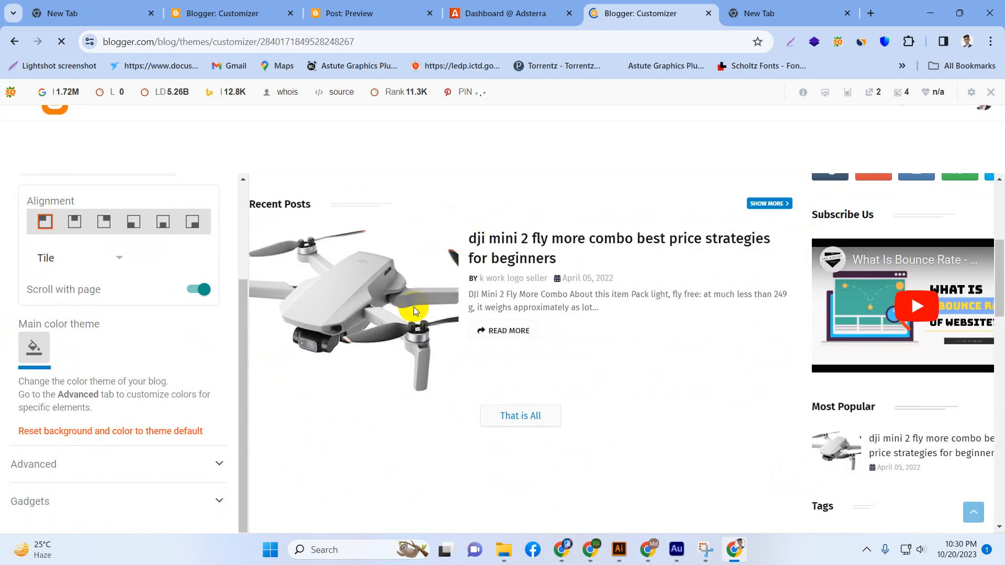
pyautogui.scroll(3, 359, 287)
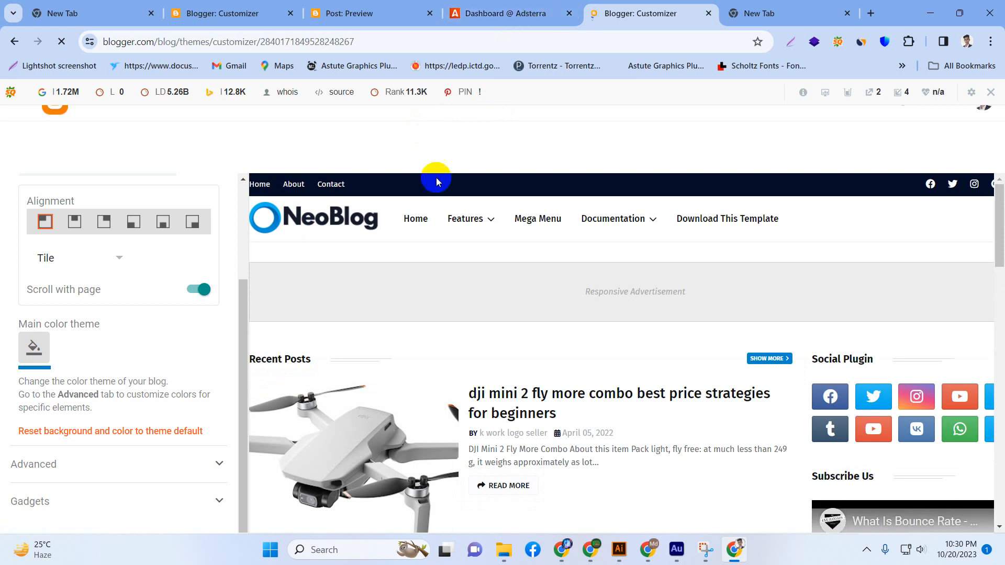
pyautogui.click(263, 189)
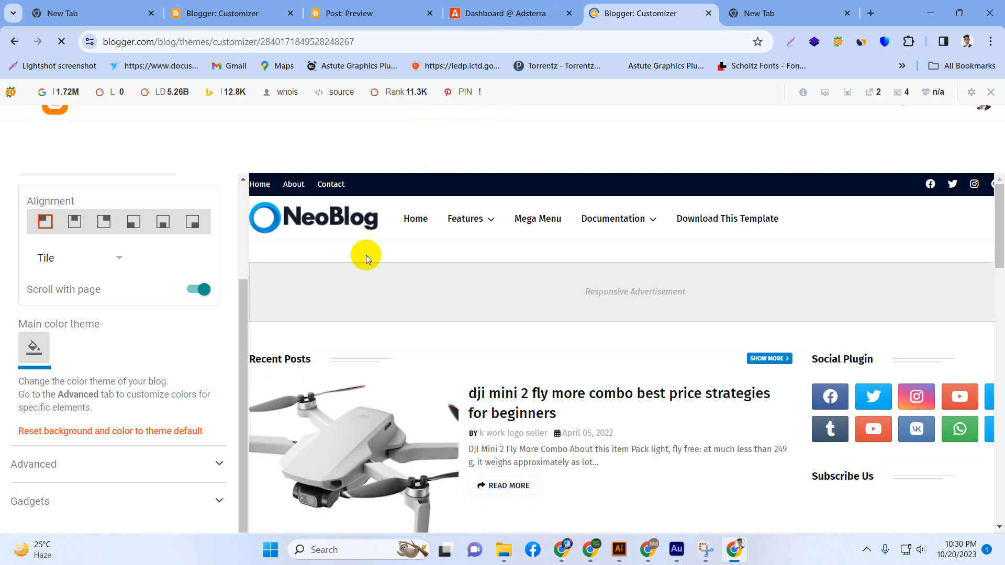
pyautogui.scroll(-3, 477, 304)
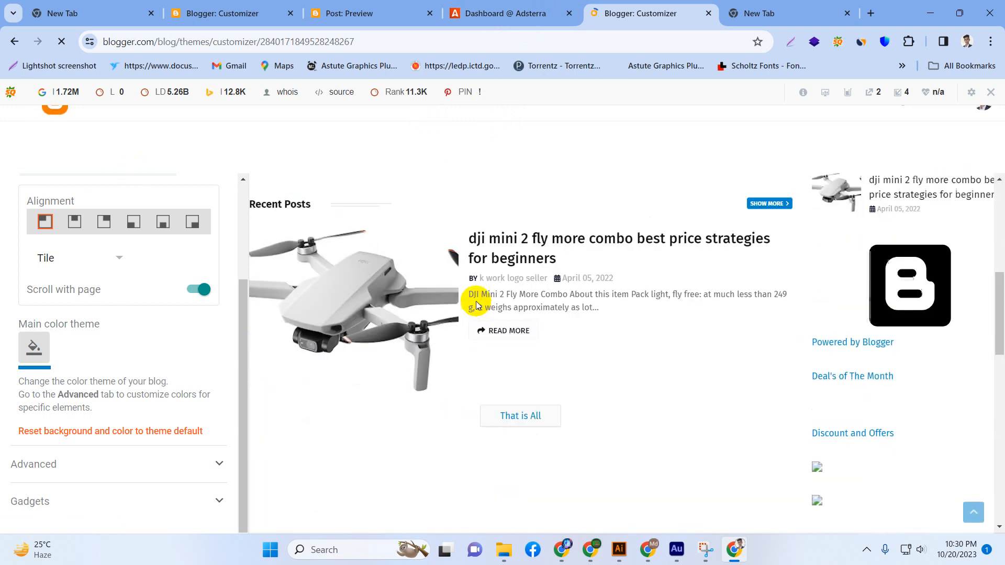
pyautogui.scroll(3, 471, 300)
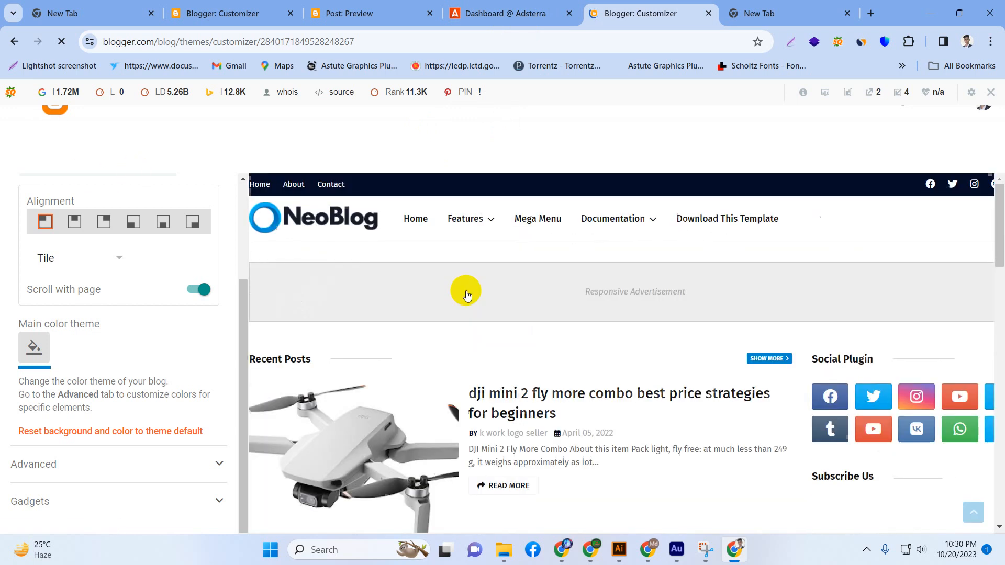
# Leave the theme customizer and return to the maxamzon blog's Posts page.
pyautogui.click(7, 44)
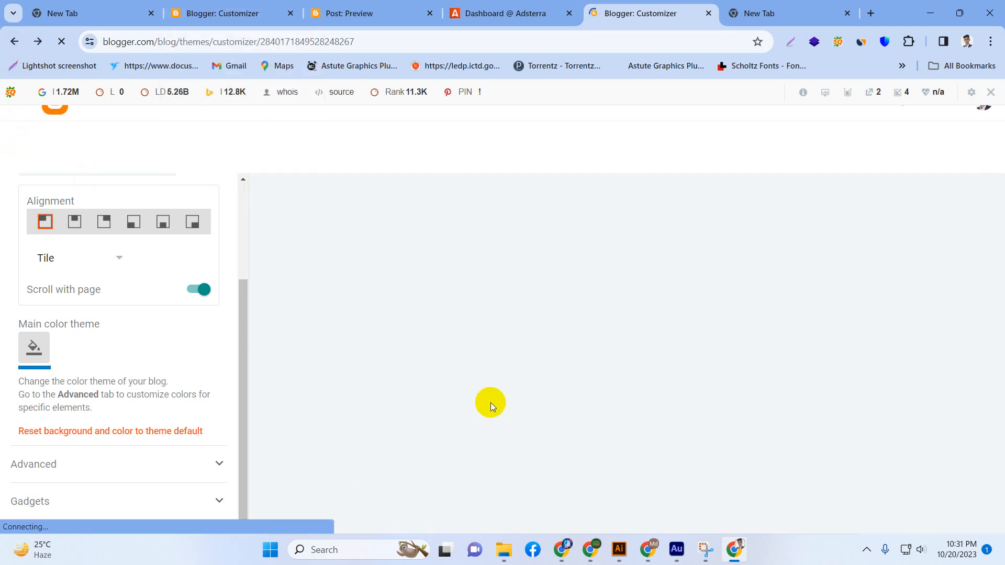
pyautogui.click(354, 5)
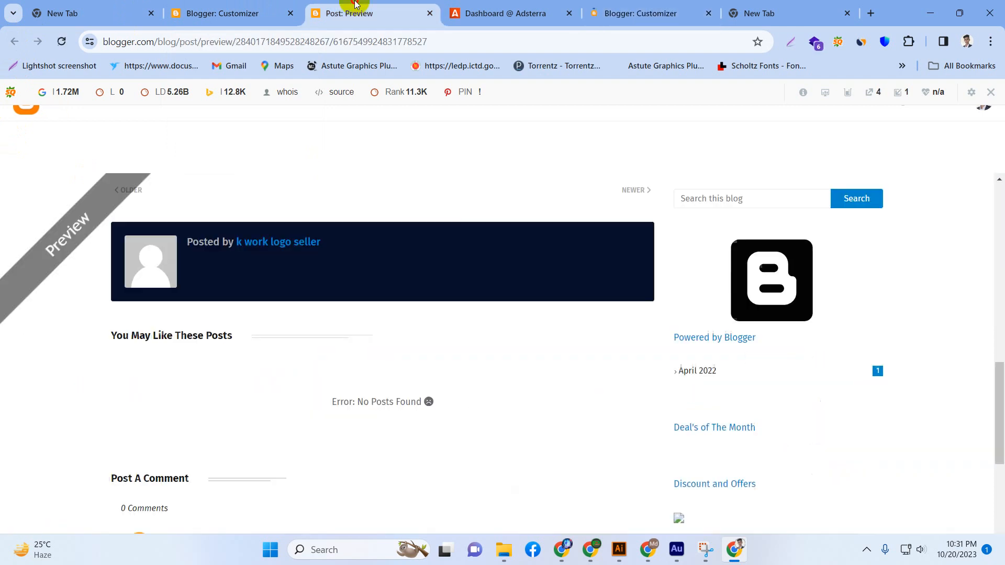
pyautogui.click(243, 11)
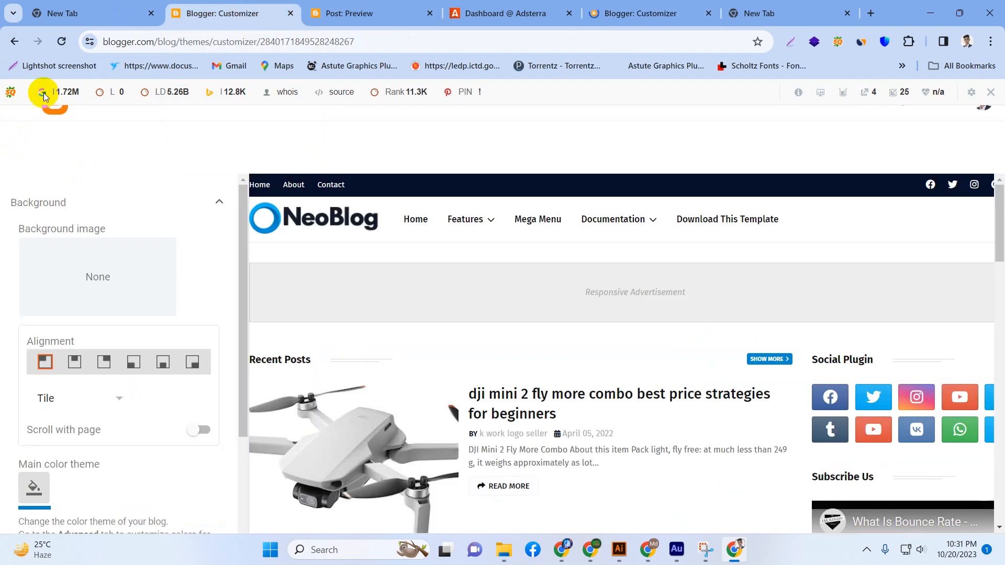
pyautogui.click(54, 113)
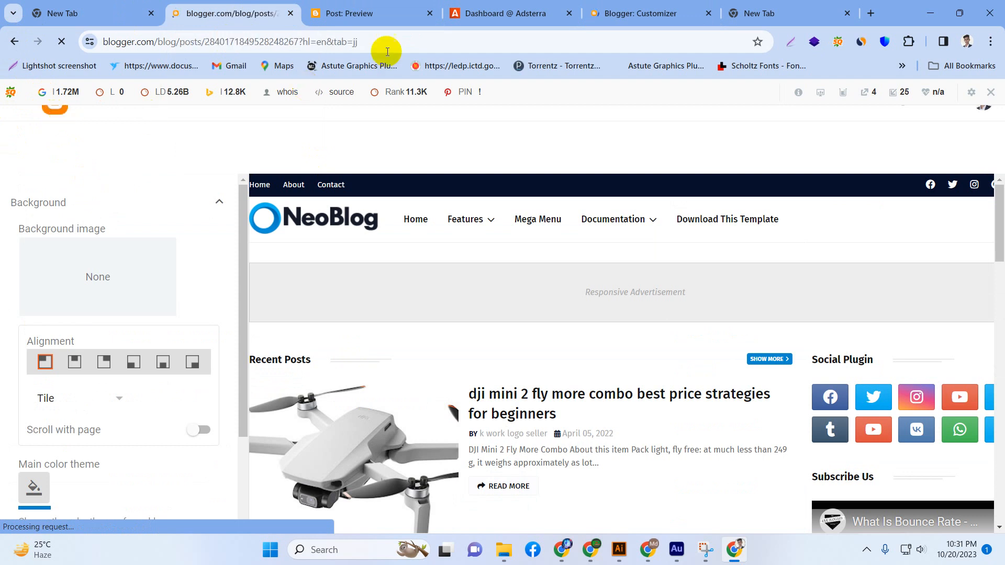
# Switch to the Adsterra publisher dashboard, go to its Websites page and open the form for adding a new website.
pyautogui.moveTo(476, 21)
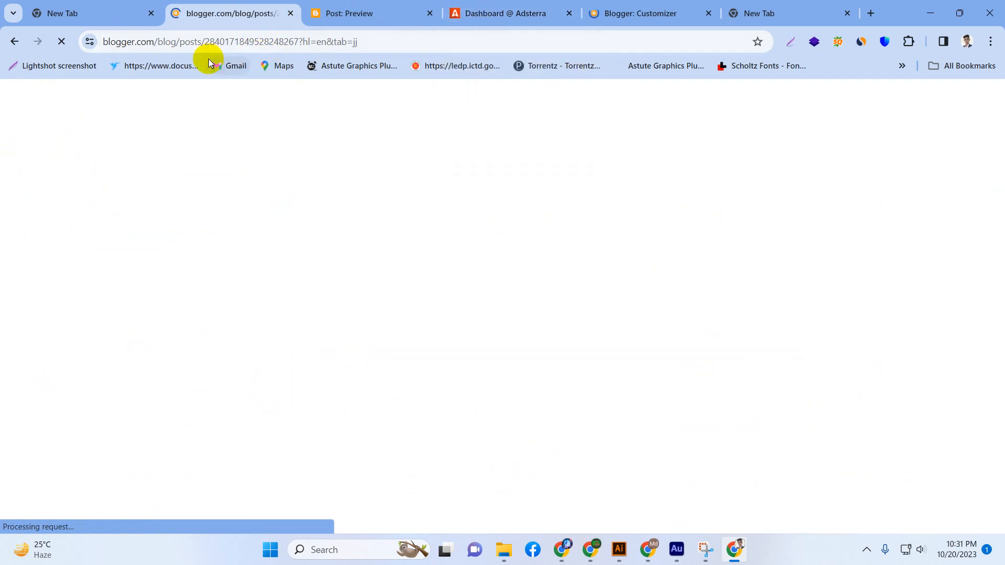
pyautogui.click(485, 7)
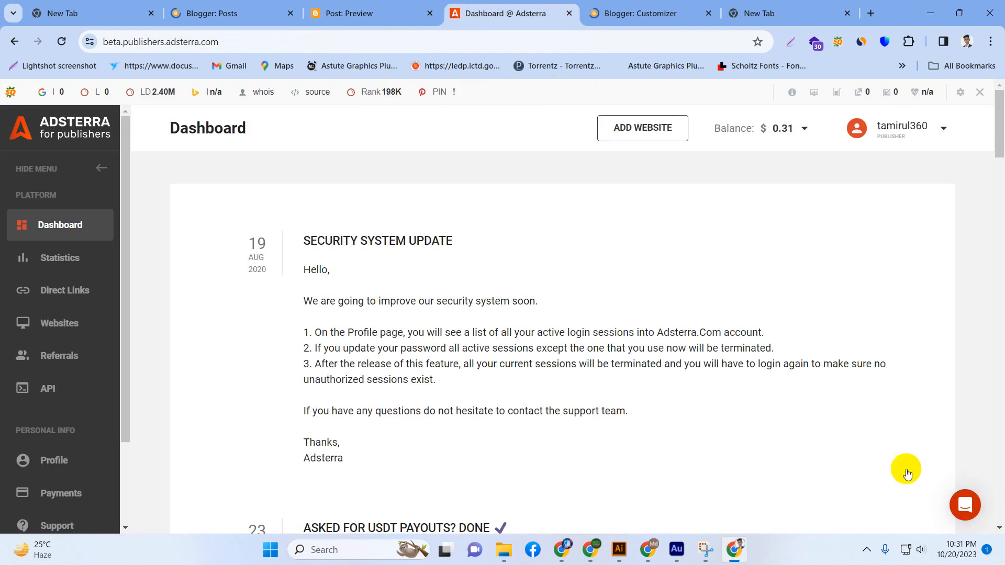
pyautogui.click(45, 324)
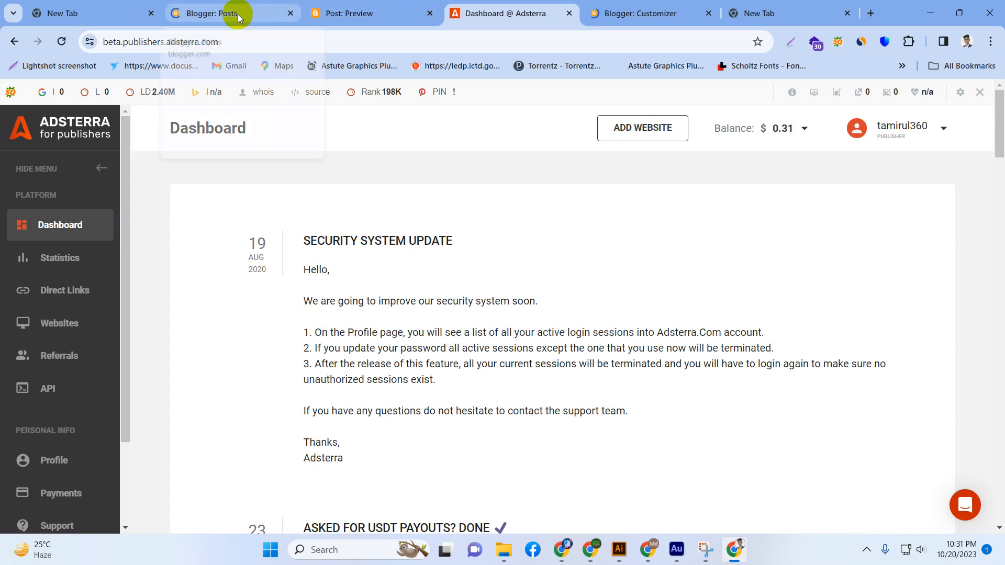
pyautogui.moveTo(238, 16)
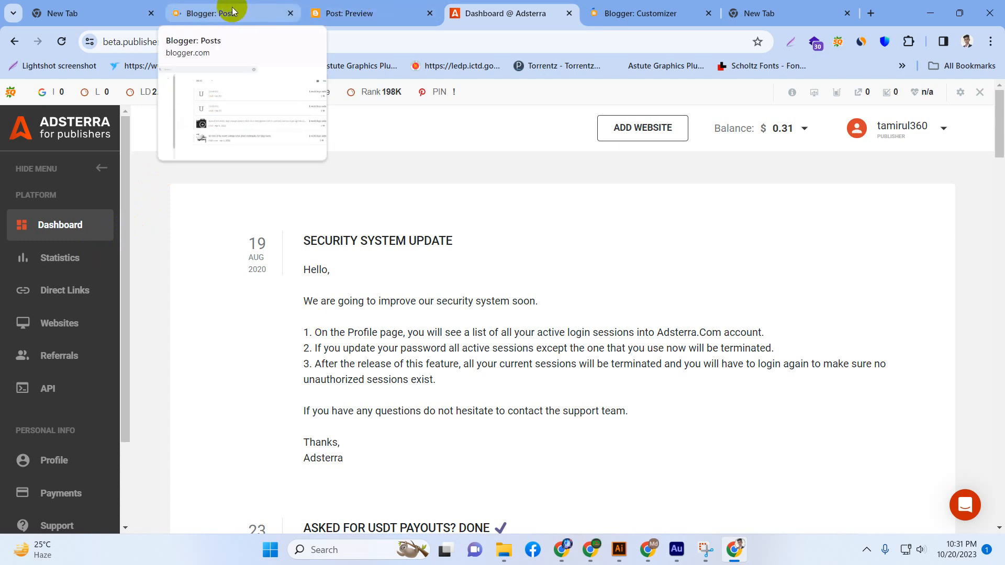
pyautogui.click(622, 135)
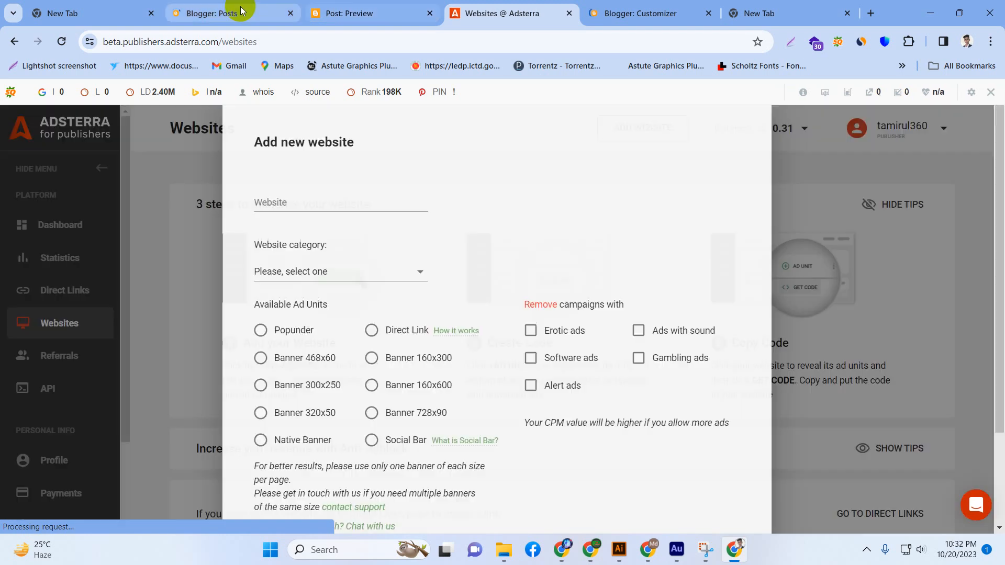
# Switch back to Blogger, preview the draft camera post and choose maxamzon from the list of blogs.
pyautogui.click(243, 11)
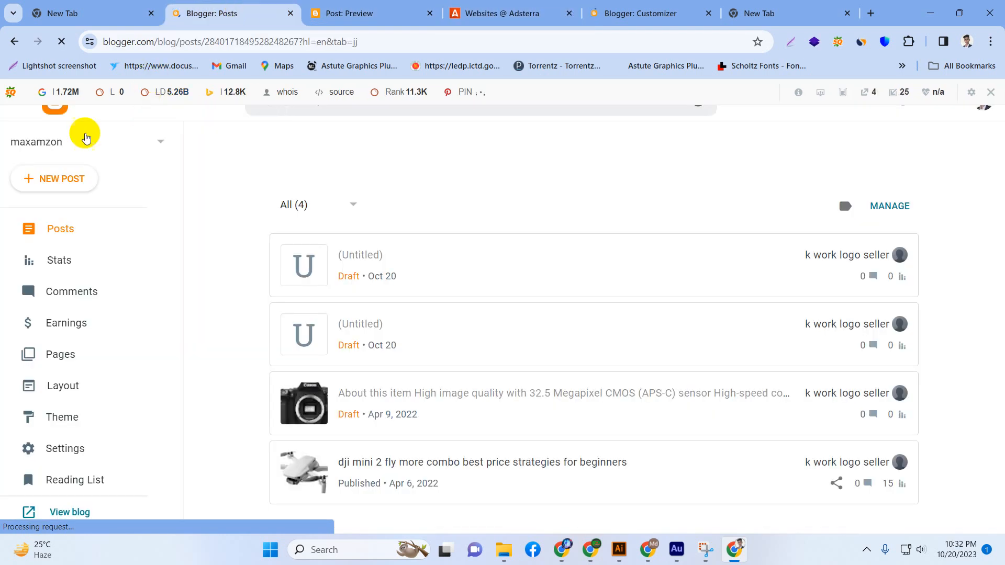
pyautogui.click(41, 151)
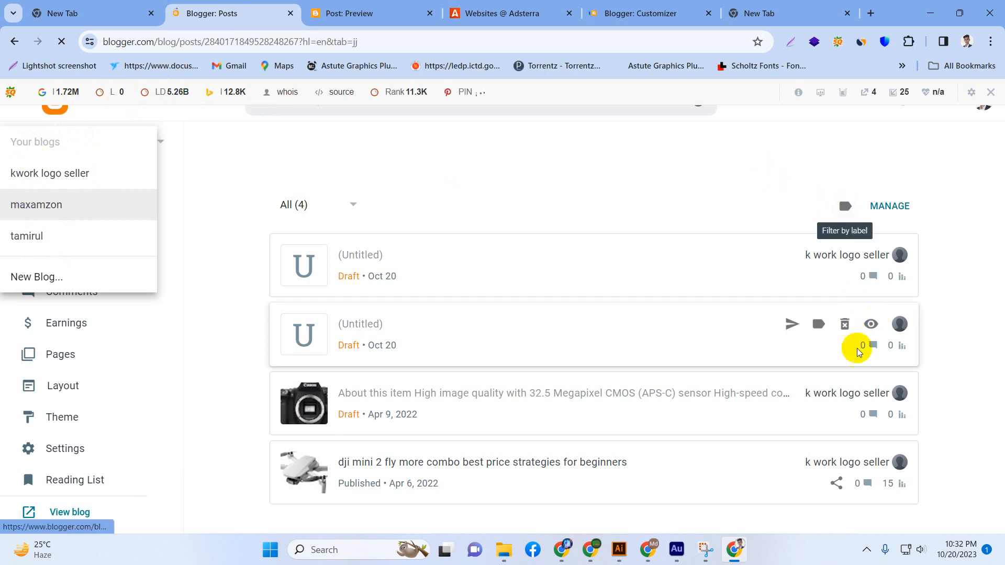
pyautogui.click(869, 394)
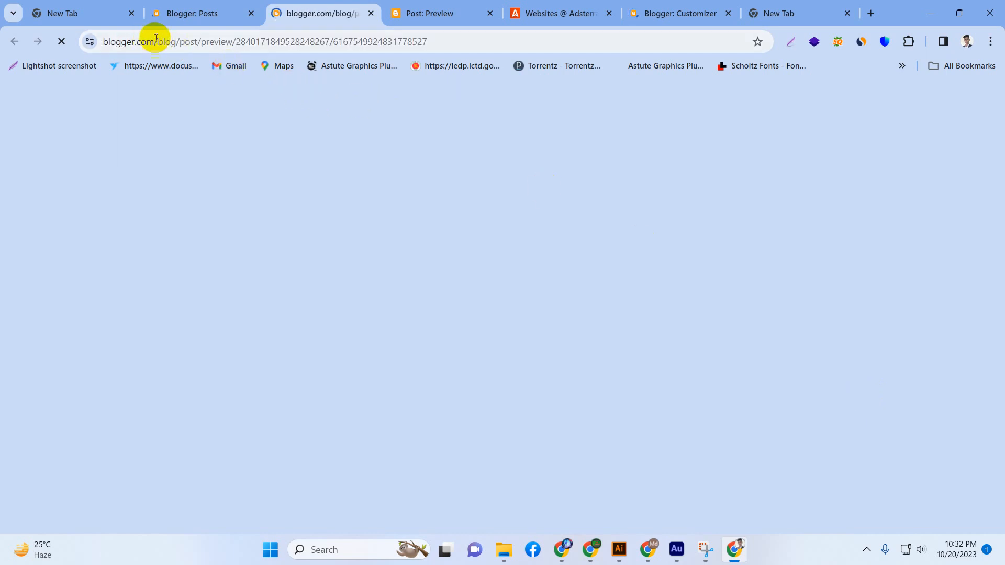
pyautogui.click(566, 7)
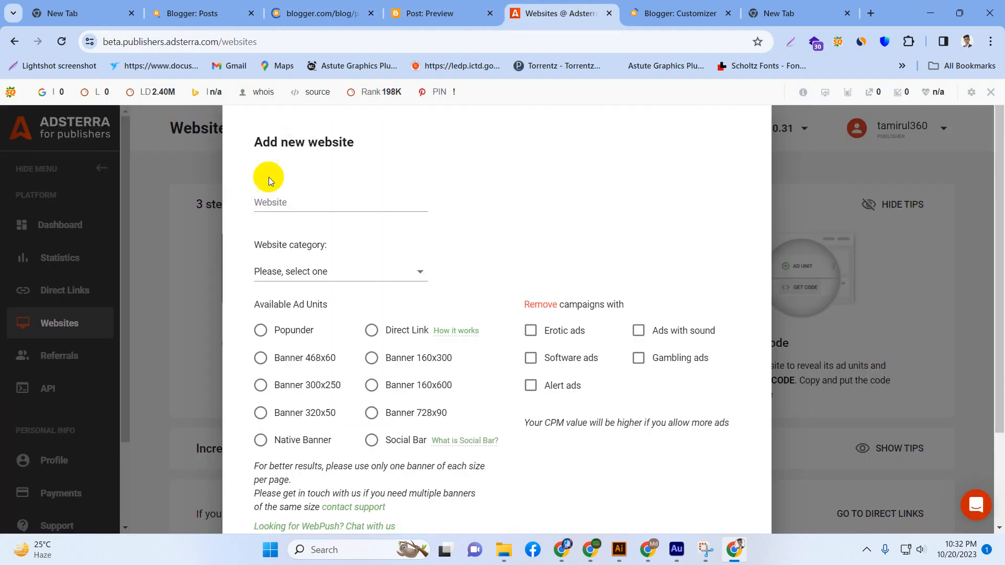
pyautogui.click(192, 6)
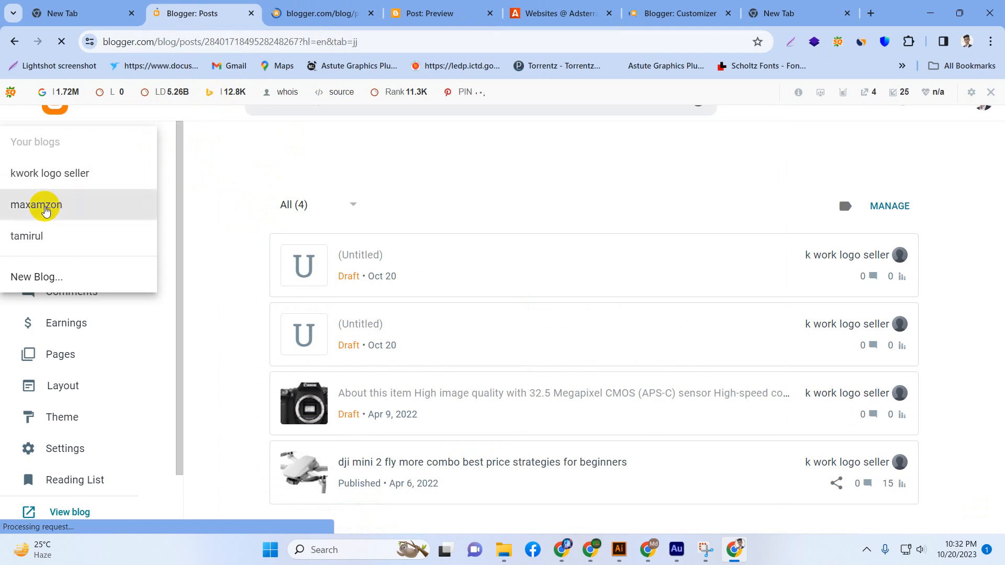
pyautogui.click(46, 210)
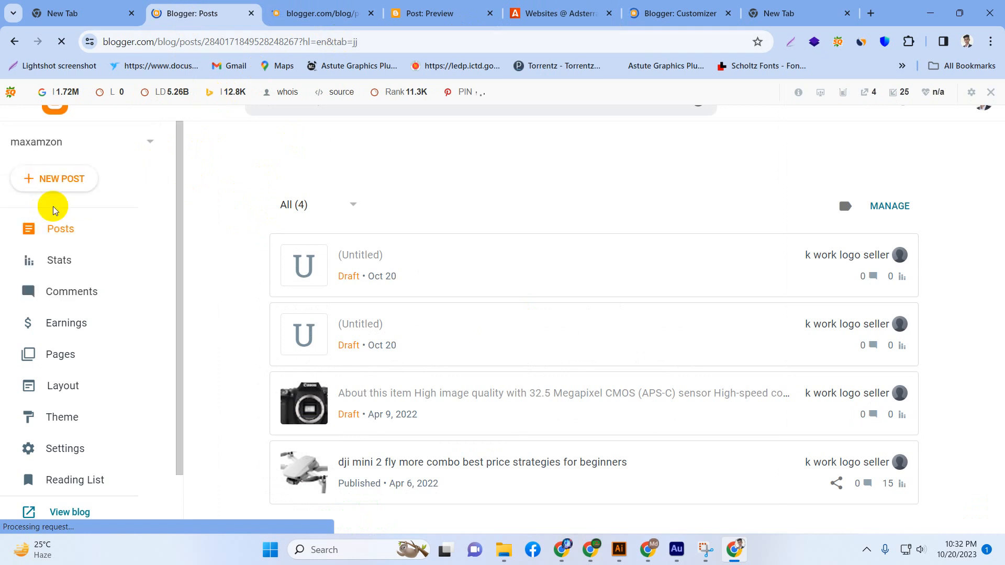
# In Adsterra's new website form, try category Other with the Banner 468x60 ad unit and erotic ads removed, and cancel the form.
pyautogui.click(579, 7)
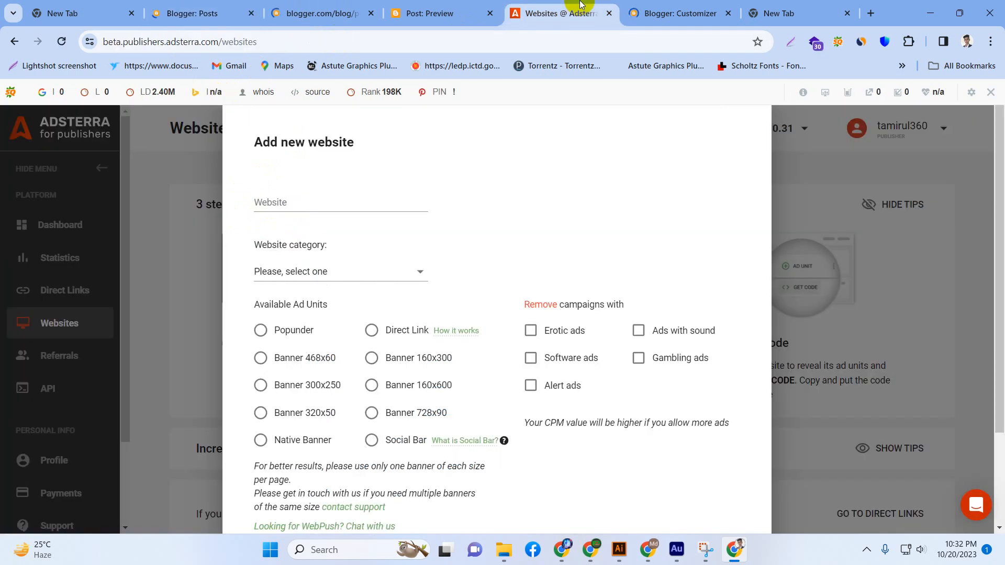
pyautogui.click(302, 276)
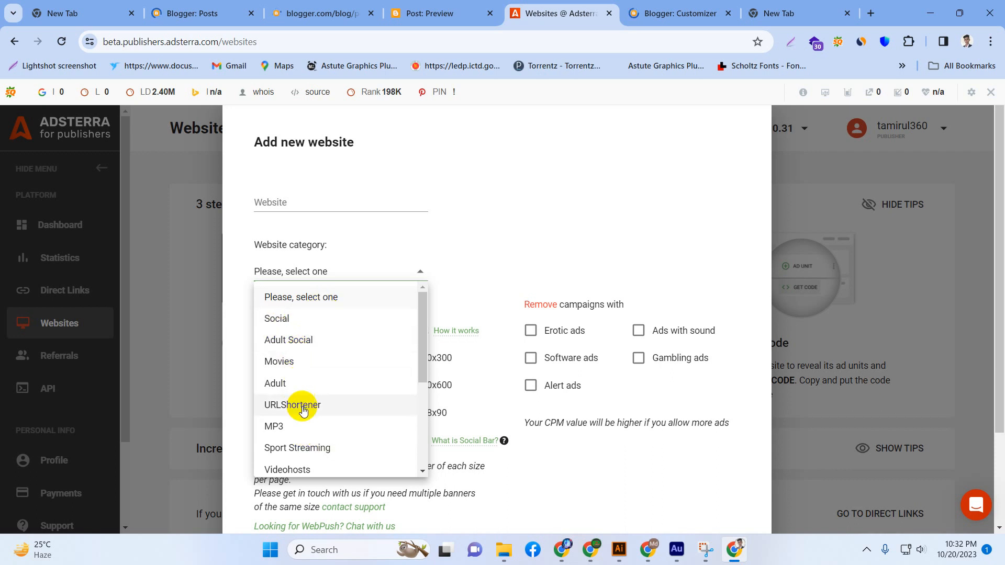
pyautogui.scroll(-4, 329, 448)
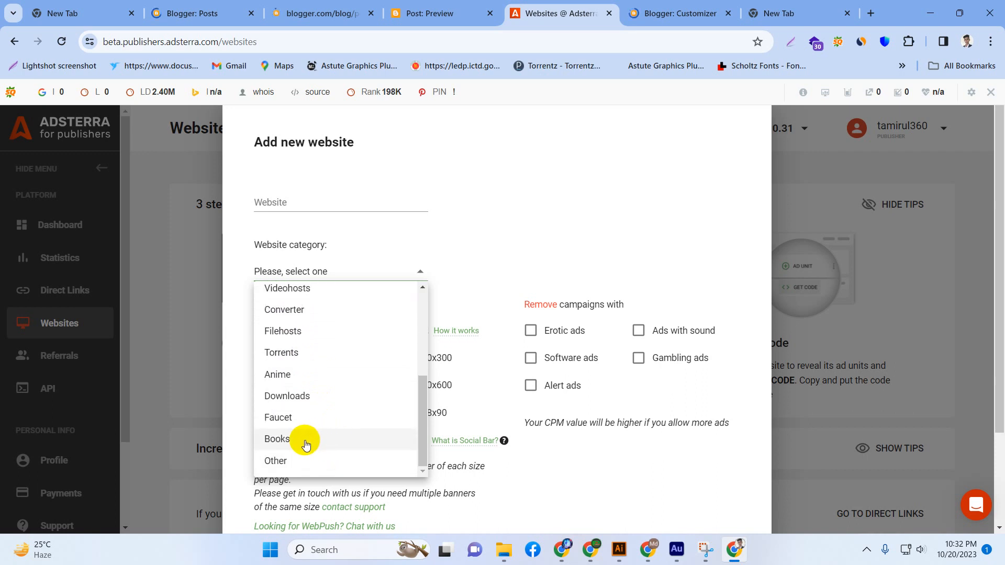
pyautogui.click(284, 462)
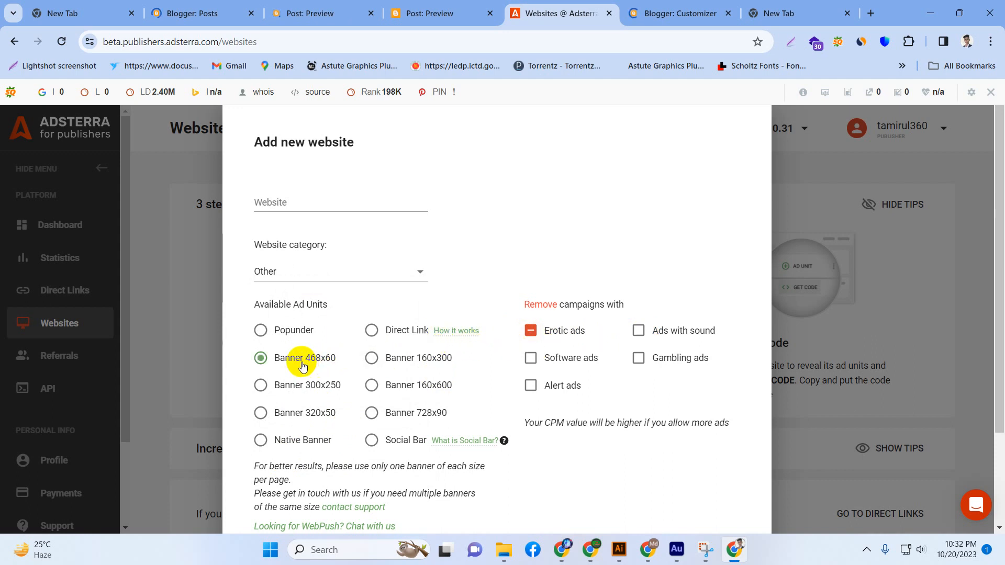
pyautogui.scroll(-3, 293, 379)
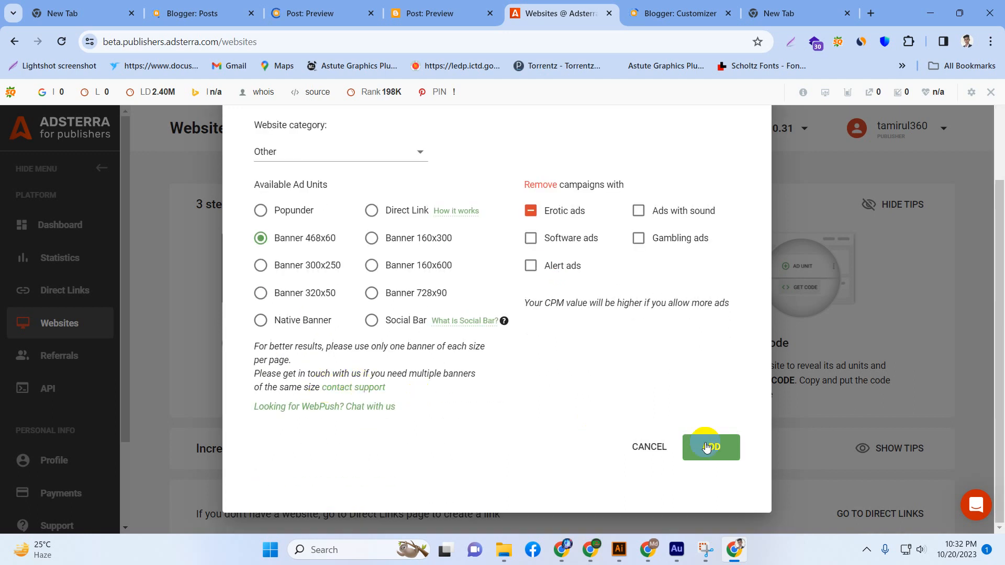
pyautogui.click(649, 447)
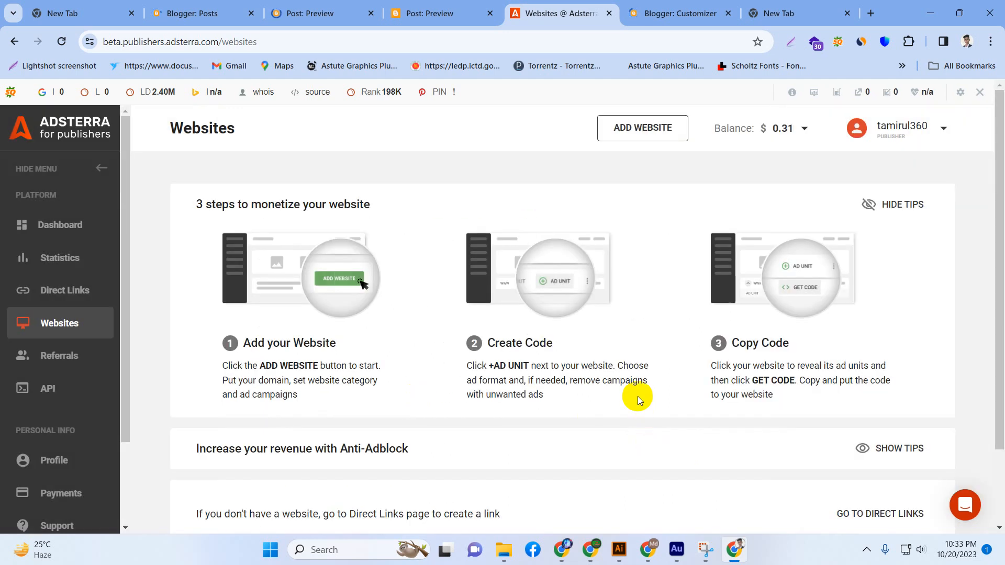
# Look at both open post previews in Blogger and create a new post on the maxamzon blog.
pyautogui.click(439, 4)
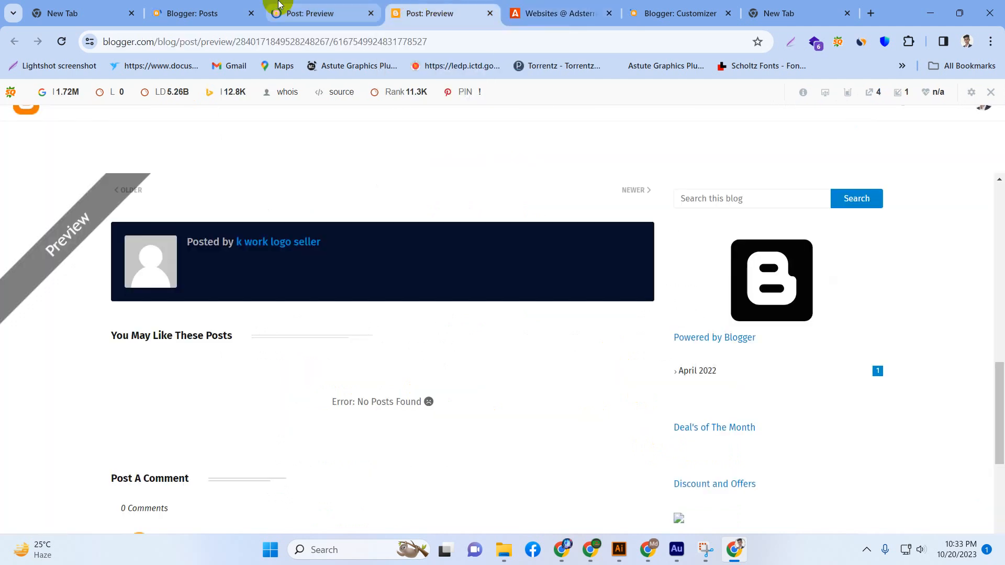
pyautogui.click(278, 4)
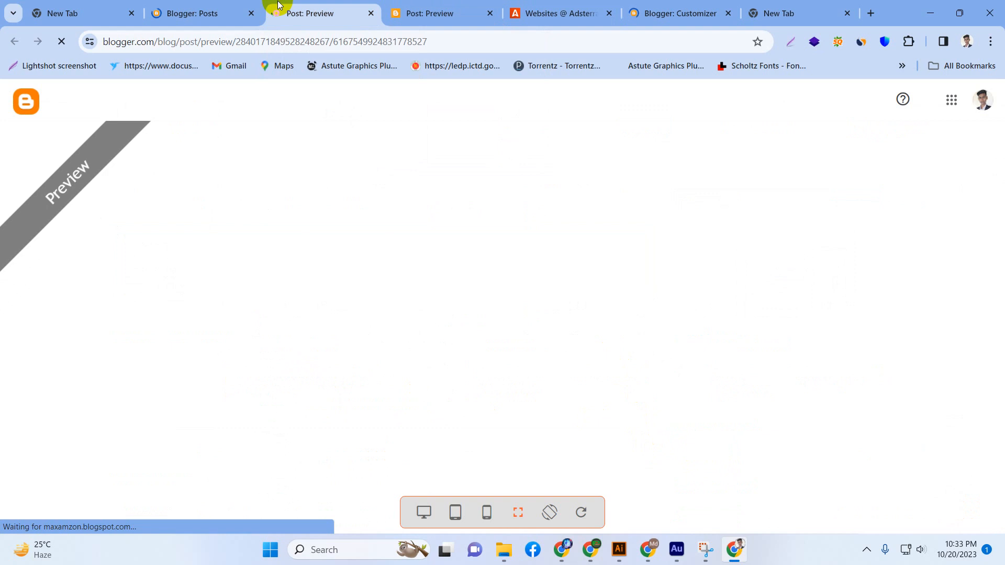
pyautogui.click(195, 16)
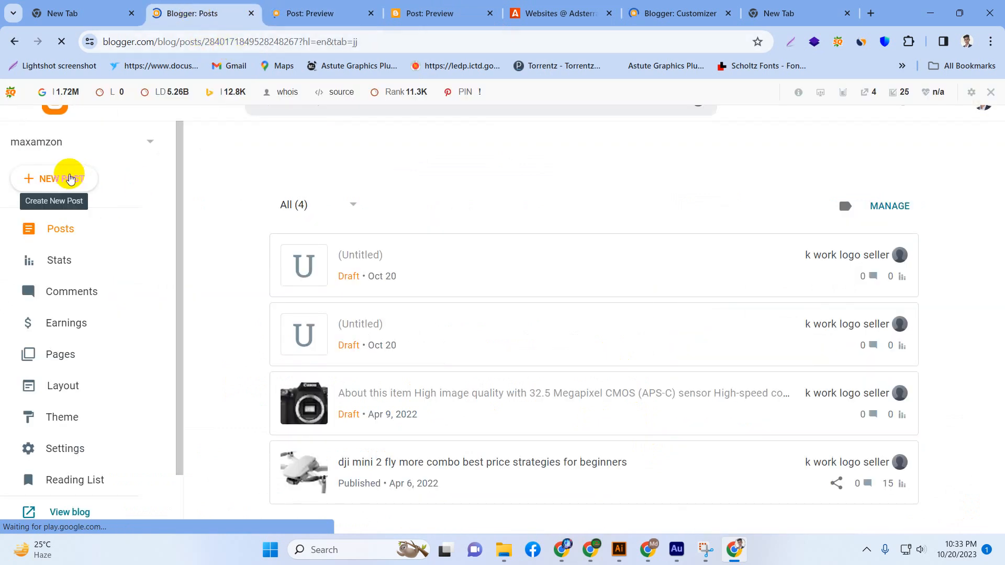
pyautogui.click(72, 180)
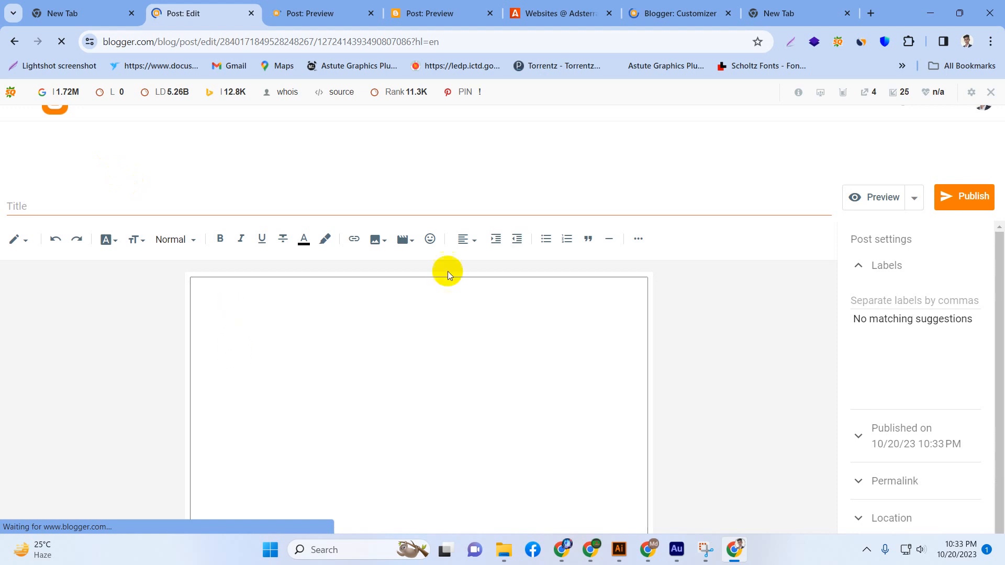
# Search Google for news in the empty browser tab and open the Indian Express article on Virat Kohli's knock vs Bangladesh.
pyautogui.click(803, 8)
pyautogui.click(655, 41)
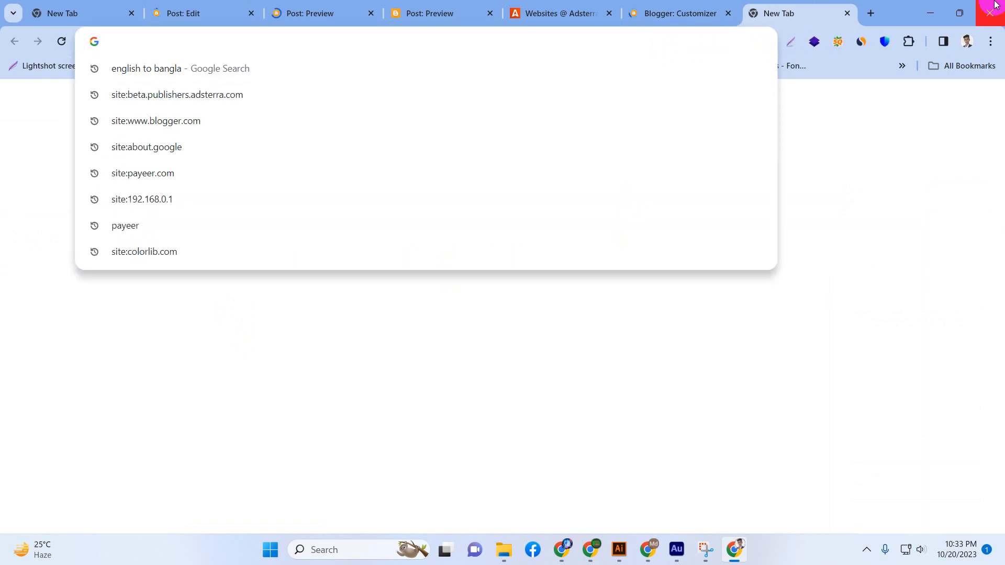
pyautogui.write('new')
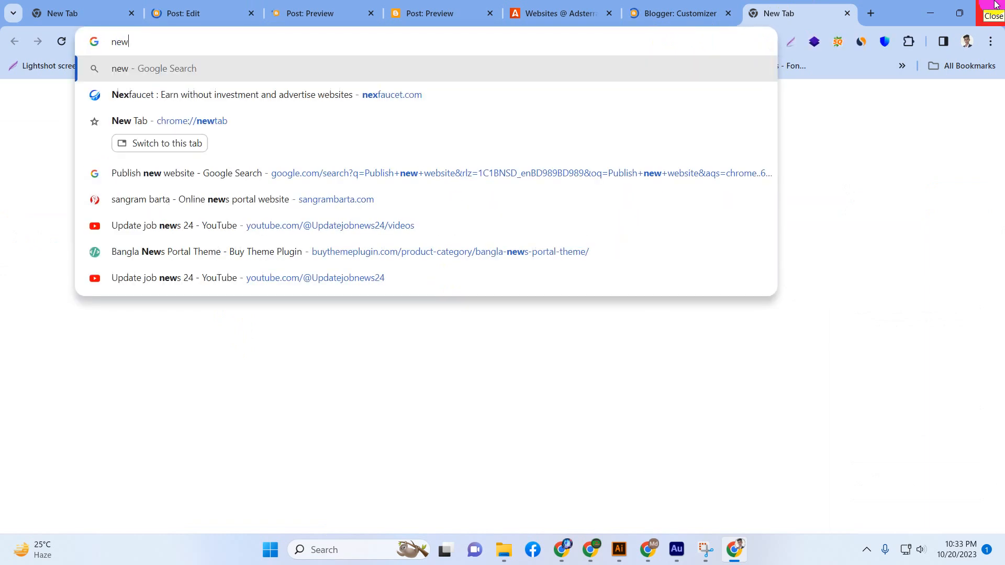
pyautogui.write('s')
pyautogui.press('Return')
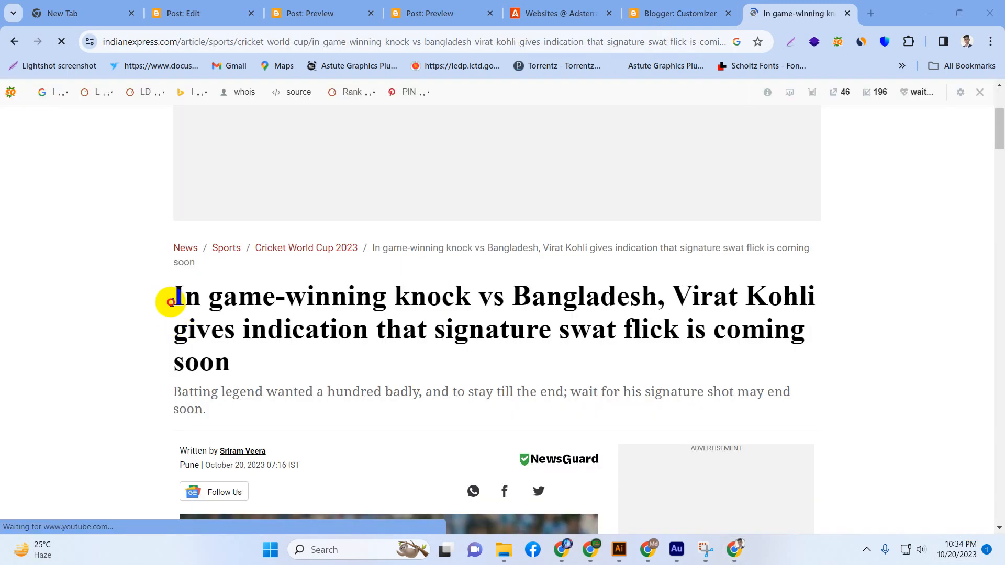
# Copy the headline text "In game-winning knock vs Bangladesh, Virat Kohli give" from the Indian Express article.
pyautogui.moveTo(168, 300); pyautogui.dragTo(333, 321)
pyautogui.rightClick(333, 321)
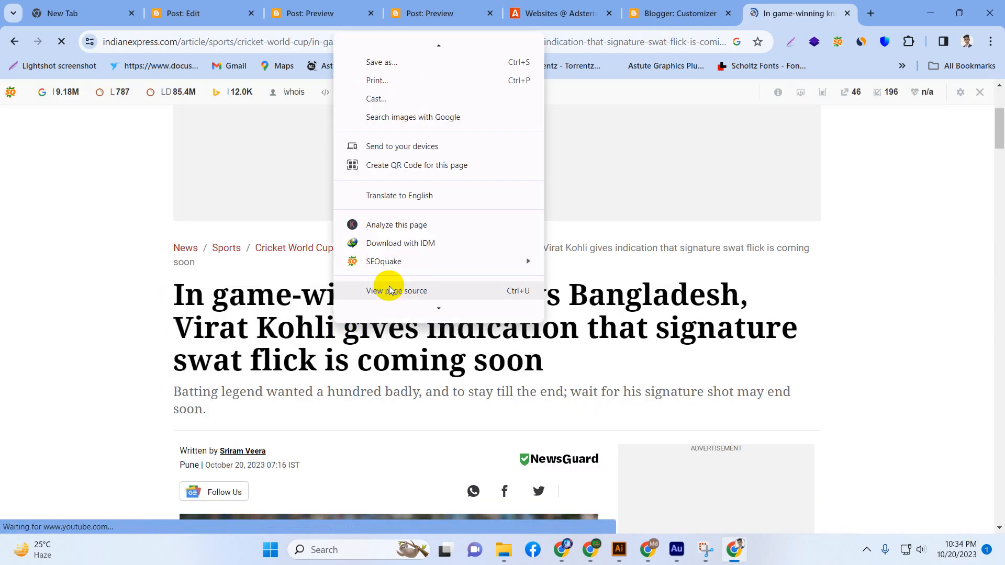
pyautogui.moveTo(176, 296); pyautogui.dragTo(402, 328)
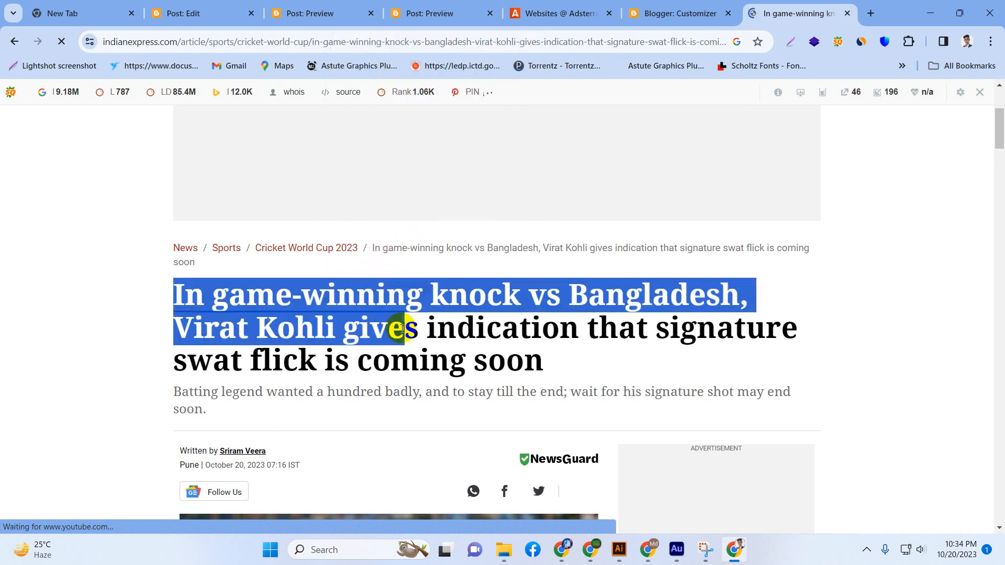
pyautogui.rightClick(401, 328)
pyautogui.click(477, 143)
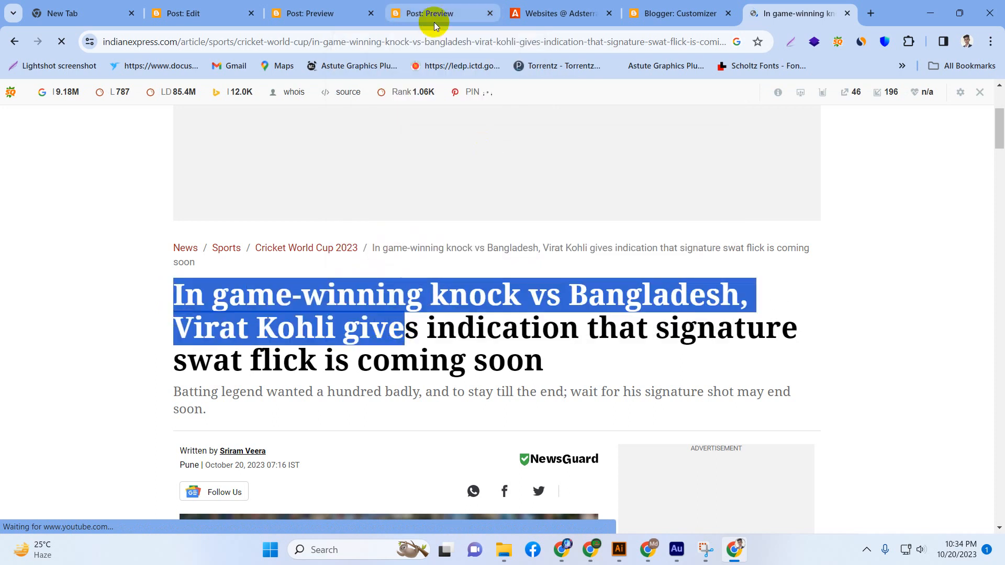
# Return to the new Blogger post and paste the copied headline as its title.
pyautogui.click(647, 7)
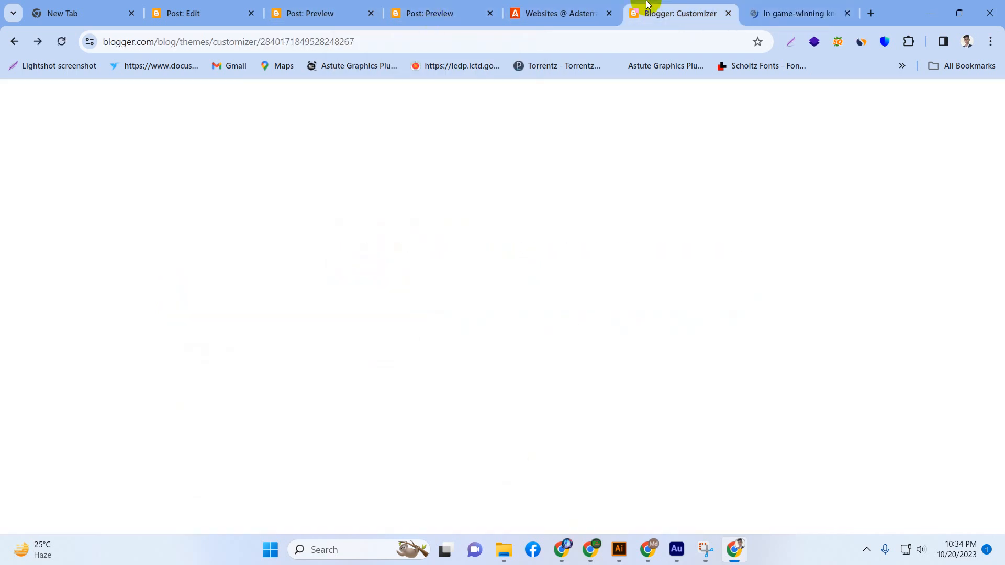
pyautogui.click(373, 4)
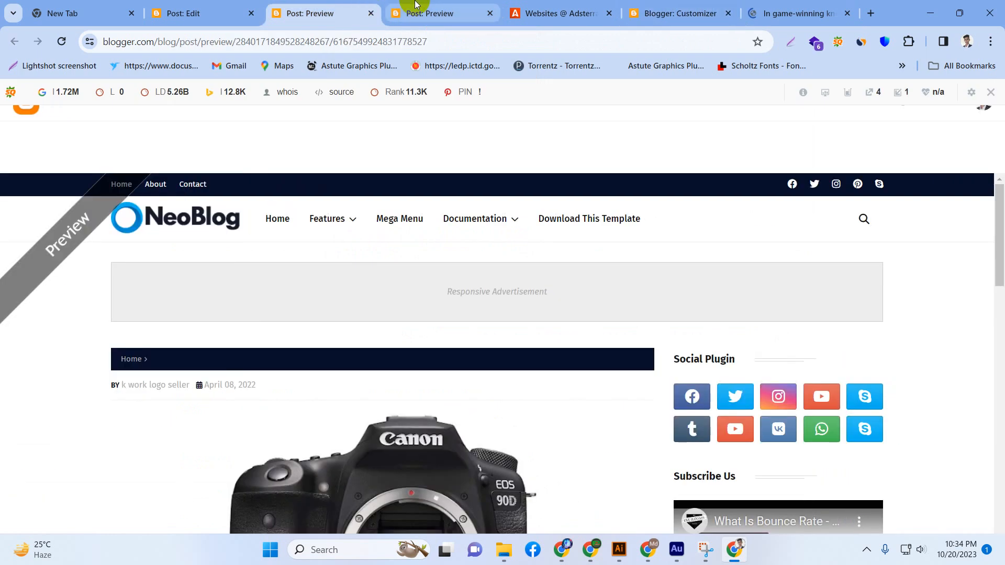
pyautogui.click(419, 4)
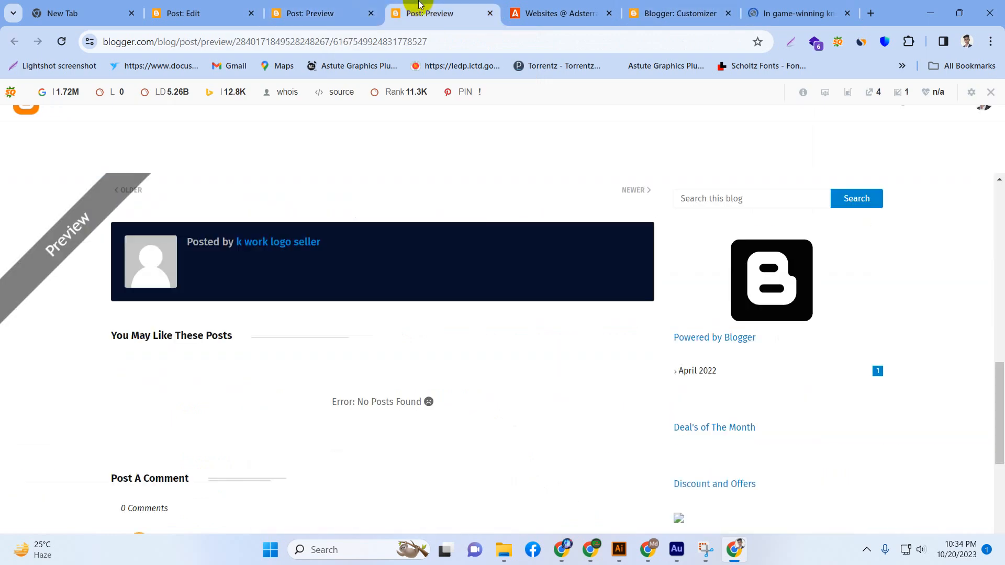
pyautogui.click(199, 6)
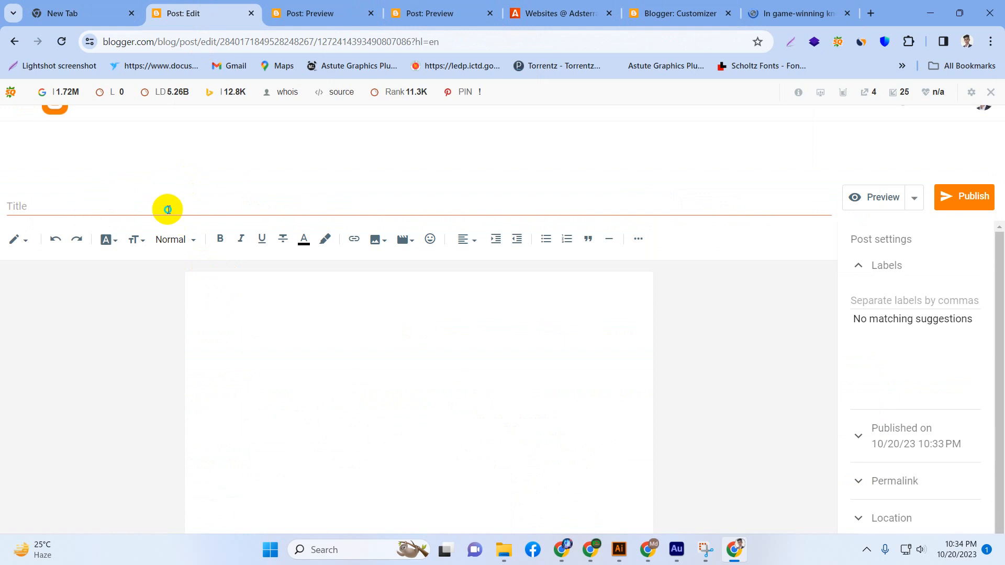
pyautogui.rightClick(184, 207)
pyautogui.click(225, 338)
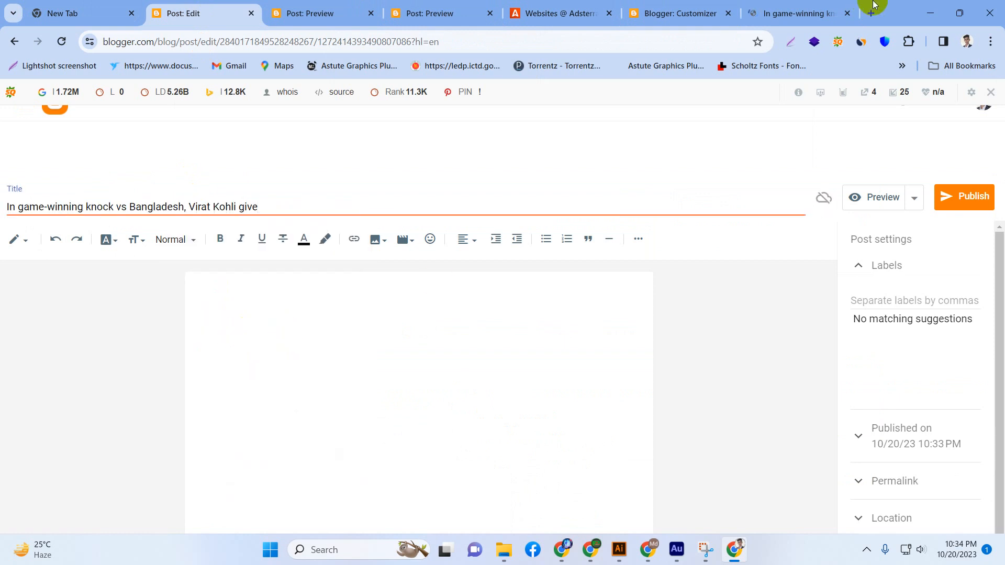
# Copy the news article's first two body paragraphs, starting from "oing by his reaction" and ending at "let out a huge roar.".
pyautogui.click(804, 4)
pyautogui.scroll(-10, 298, 365)
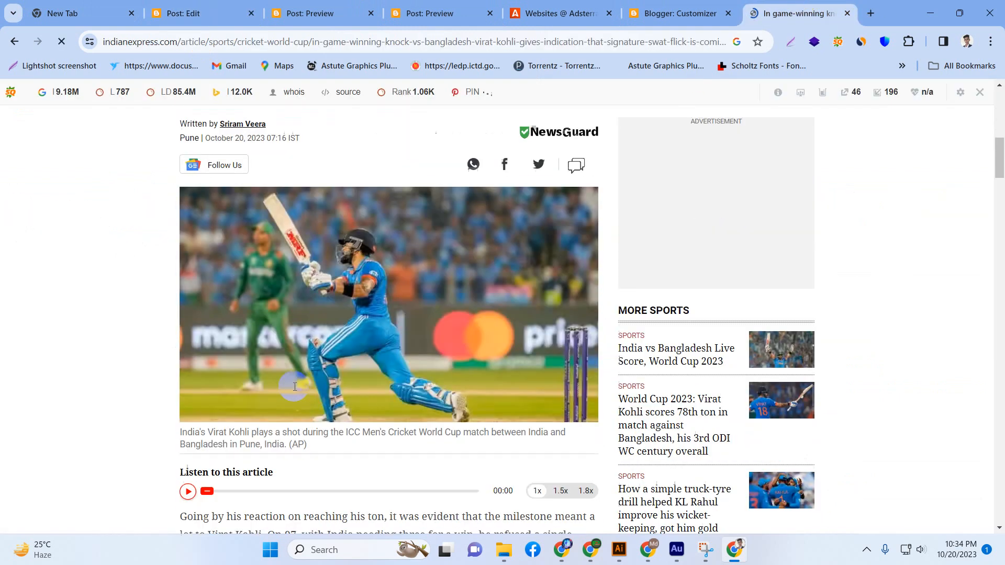
pyautogui.scroll(-1, 190, 268)
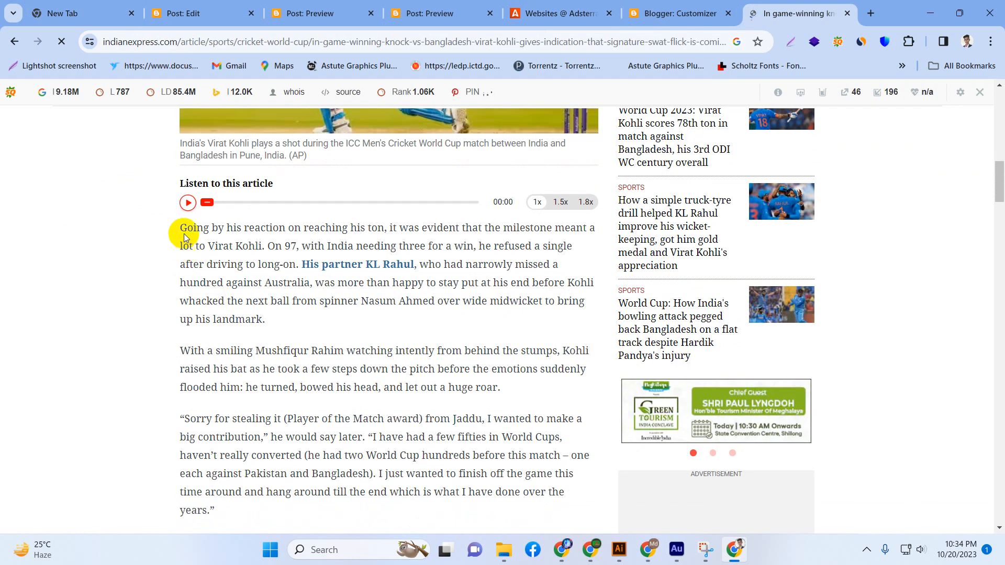
pyautogui.moveTo(187, 228); pyautogui.dragTo(513, 393)
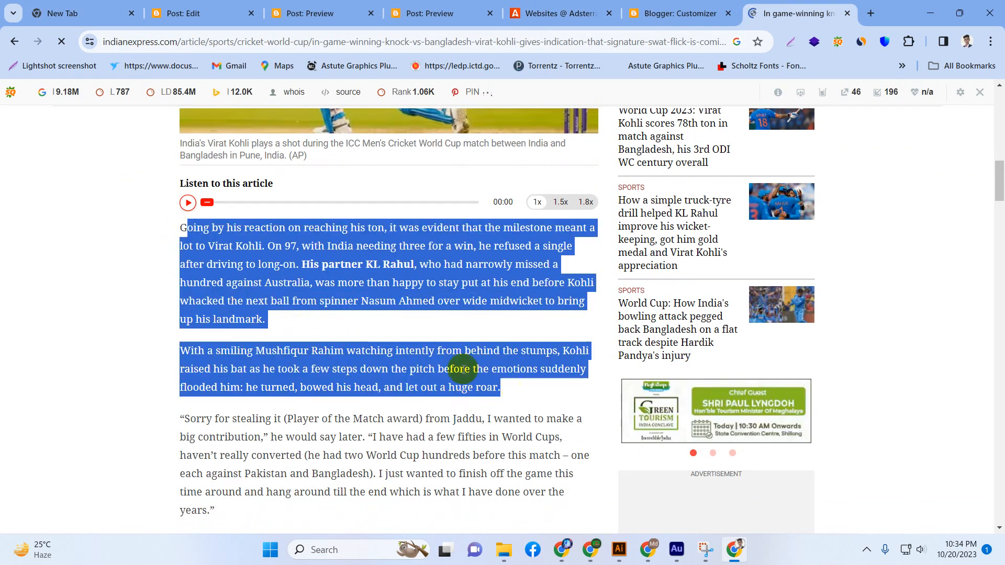
pyautogui.rightClick(461, 369)
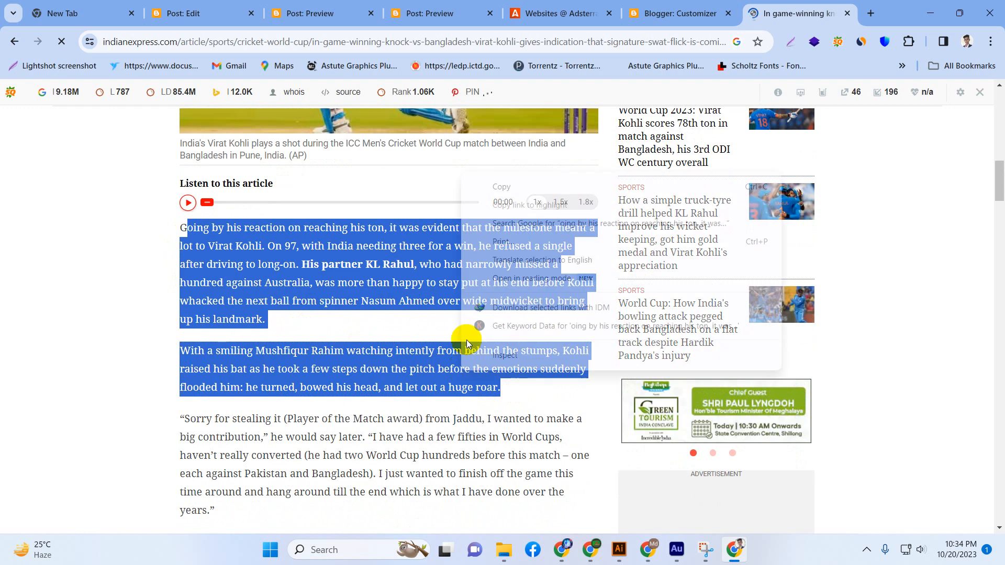
pyautogui.click(538, 193)
# Paste the copied paragraphs into the body of the Blogger post and remove the blank space before the first word.
pyautogui.click(205, 4)
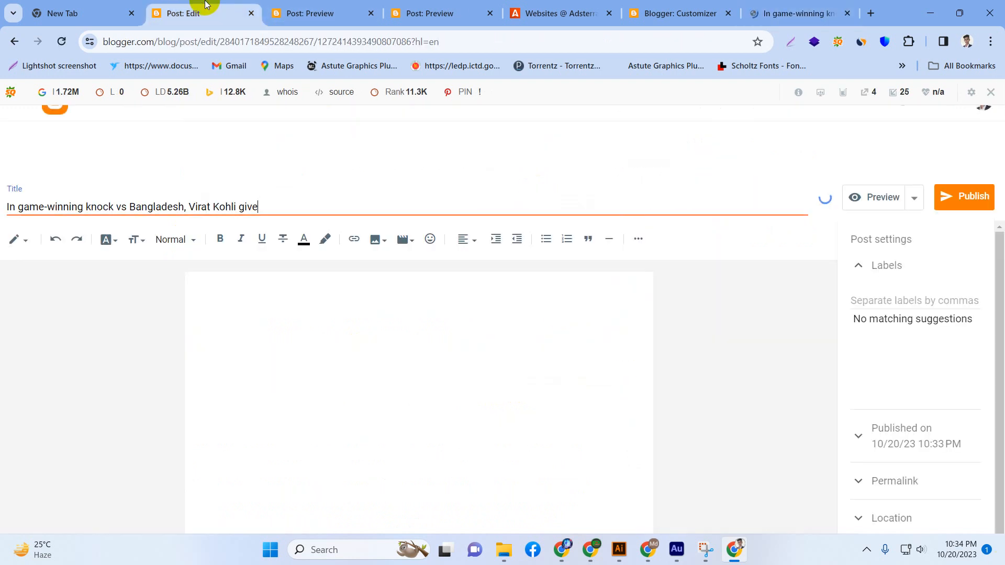
pyautogui.click(271, 298)
pyautogui.rightClick(272, 298)
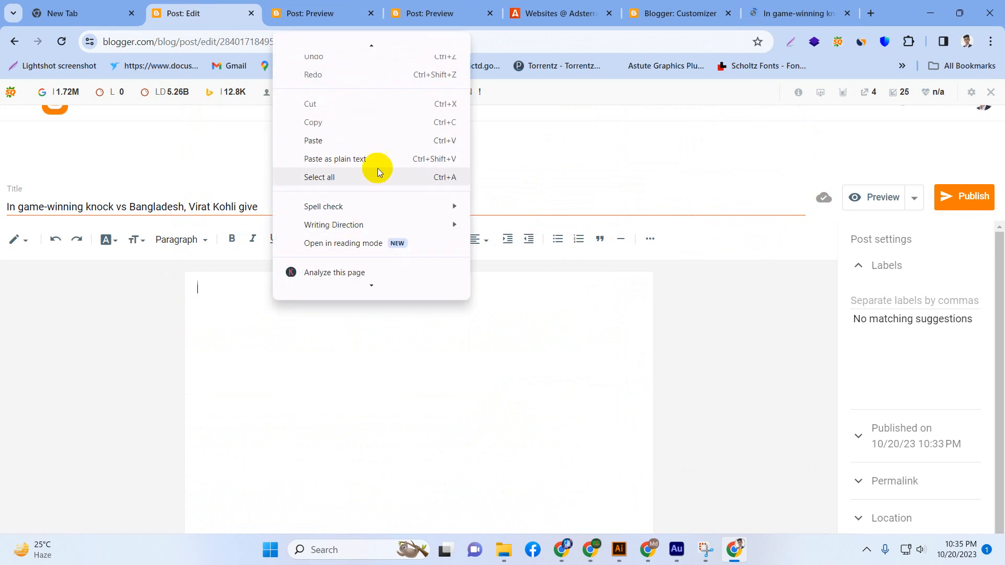
pyautogui.click(372, 143)
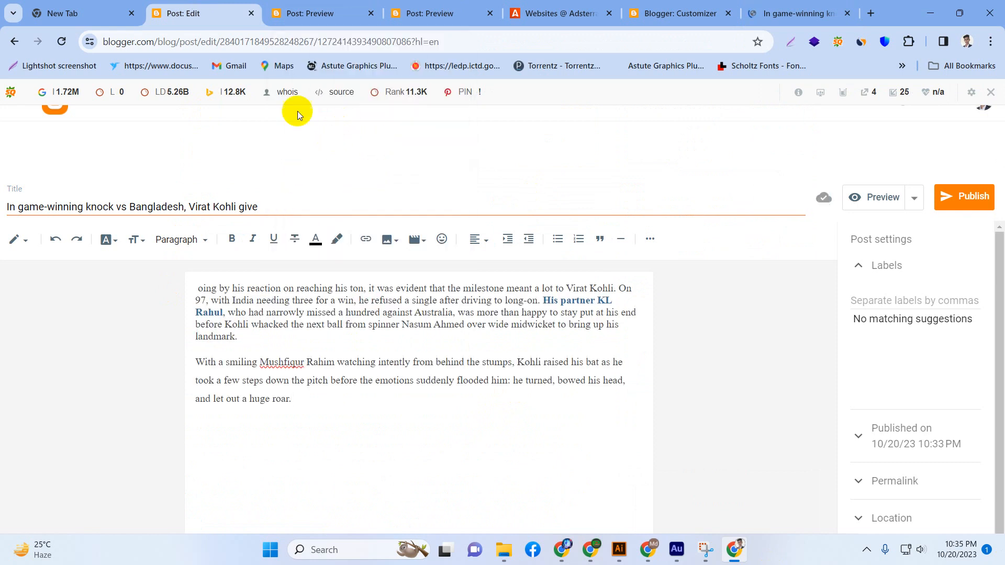
pyautogui.click(198, 289)
pyautogui.press('BackSpace')
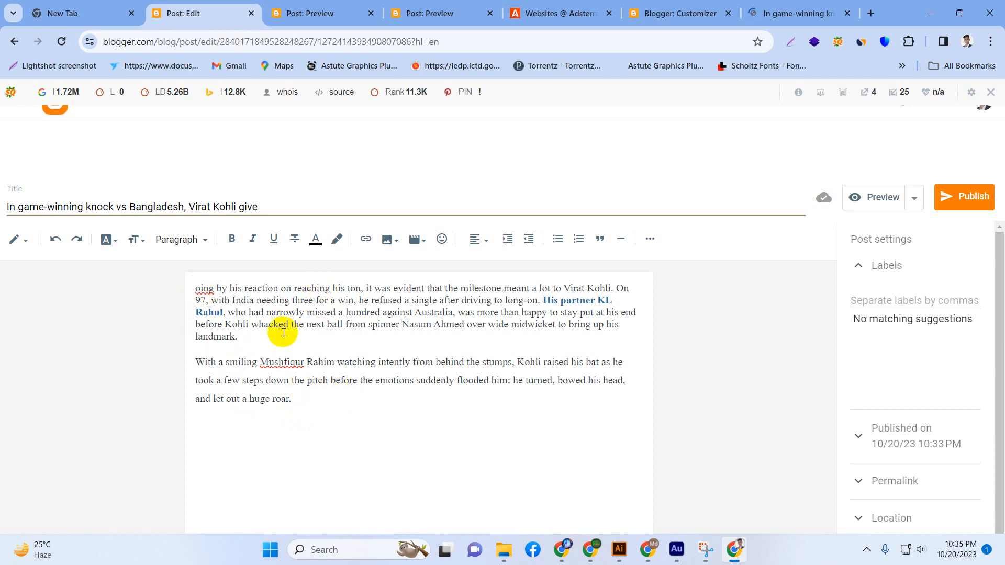
# Try to make the post title bold and set its text size to Large and to Largest.
pyautogui.moveTo(275, 204); pyautogui.dragTo(6, 205)
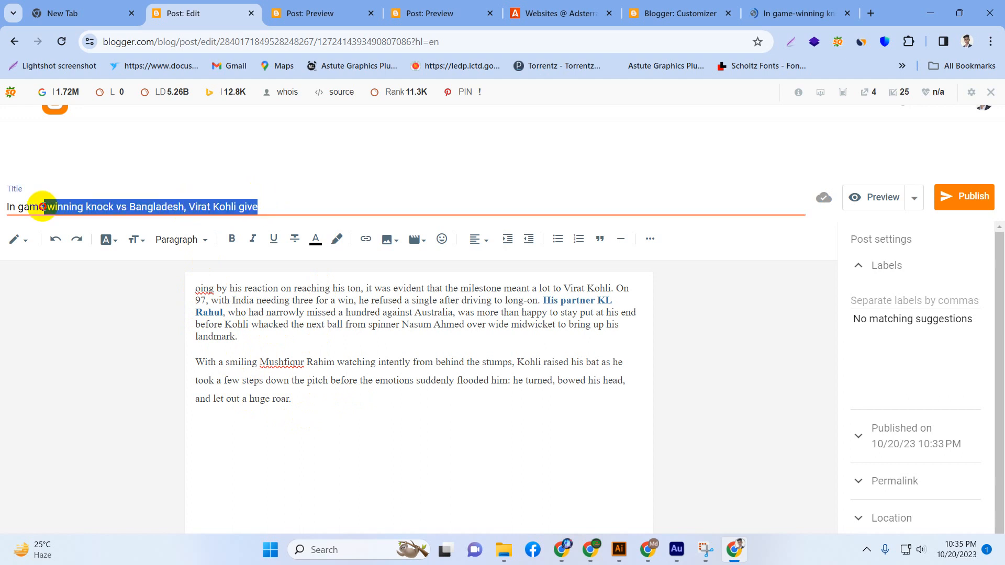
pyautogui.click(230, 242)
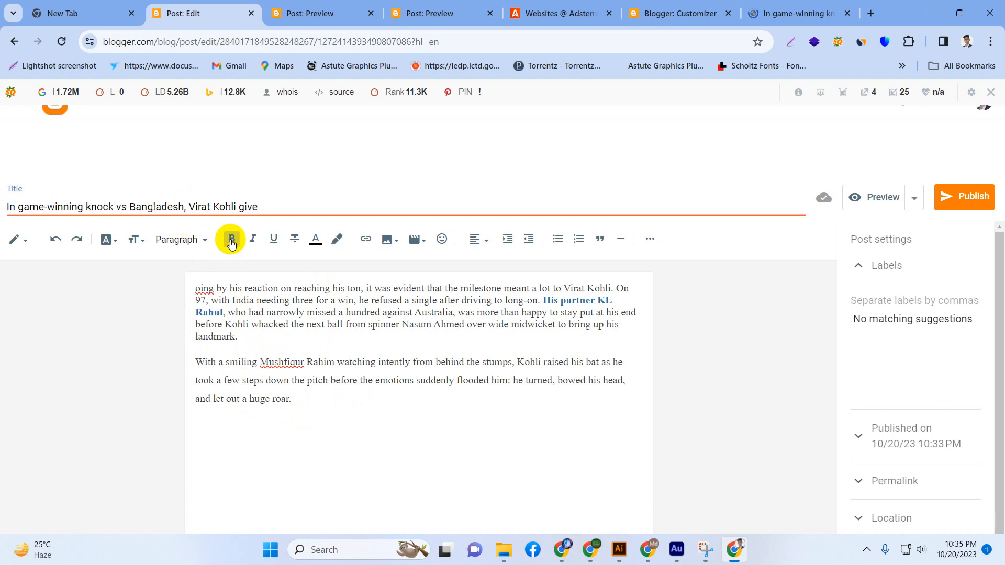
pyautogui.moveTo(265, 204); pyautogui.dragTo(8, 205)
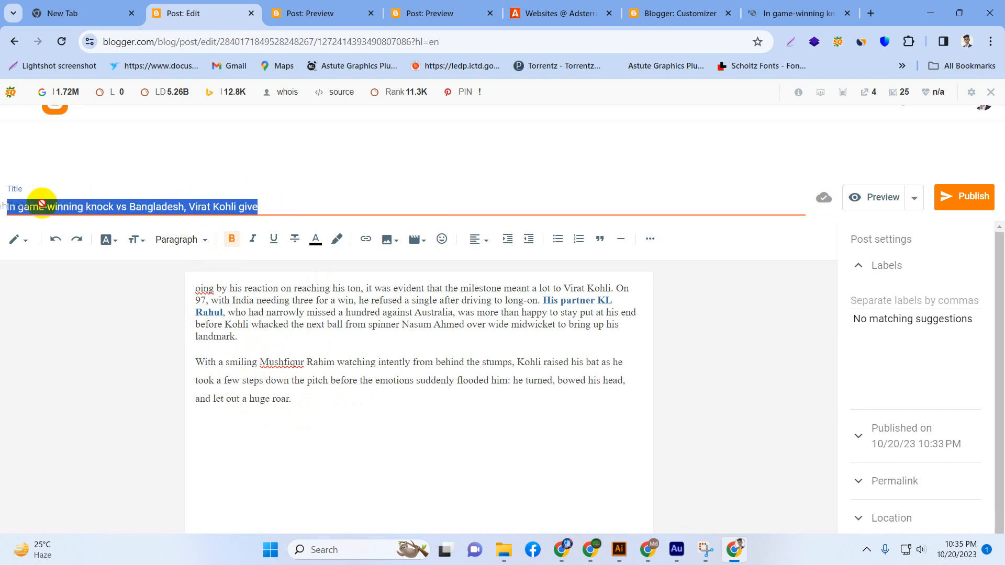
pyautogui.click(135, 242)
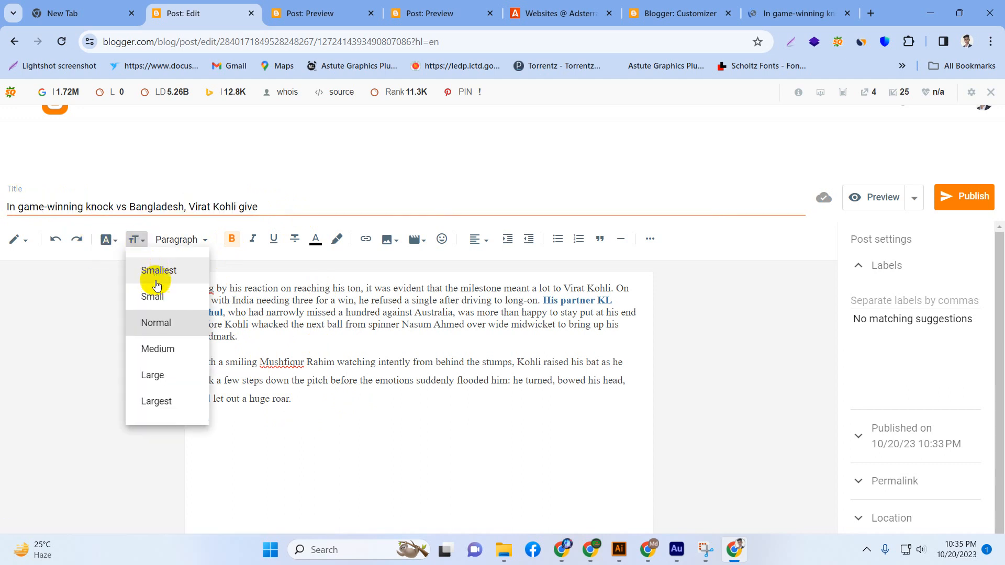
pyautogui.click(155, 373)
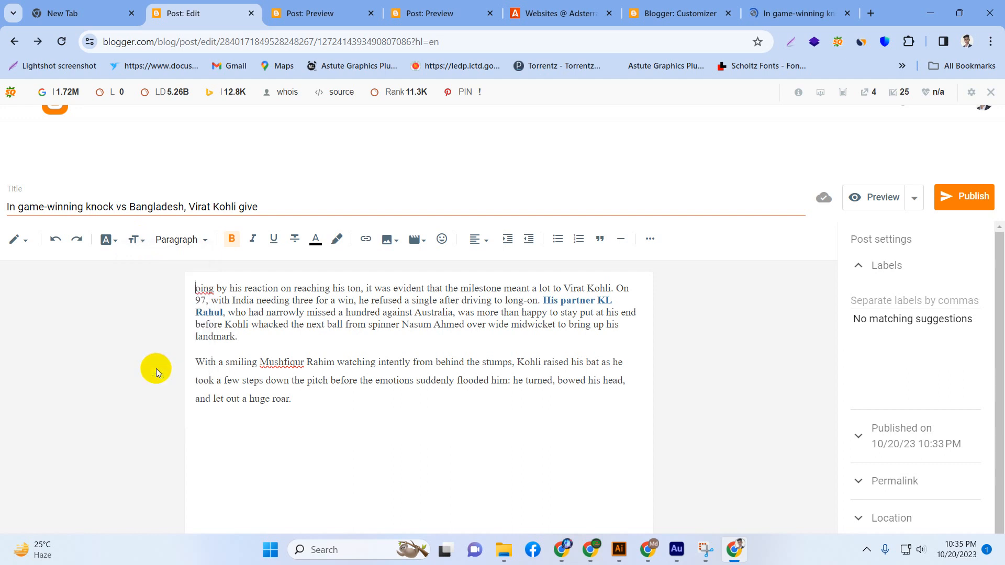
pyautogui.moveTo(253, 207); pyautogui.dragTo(1, 196)
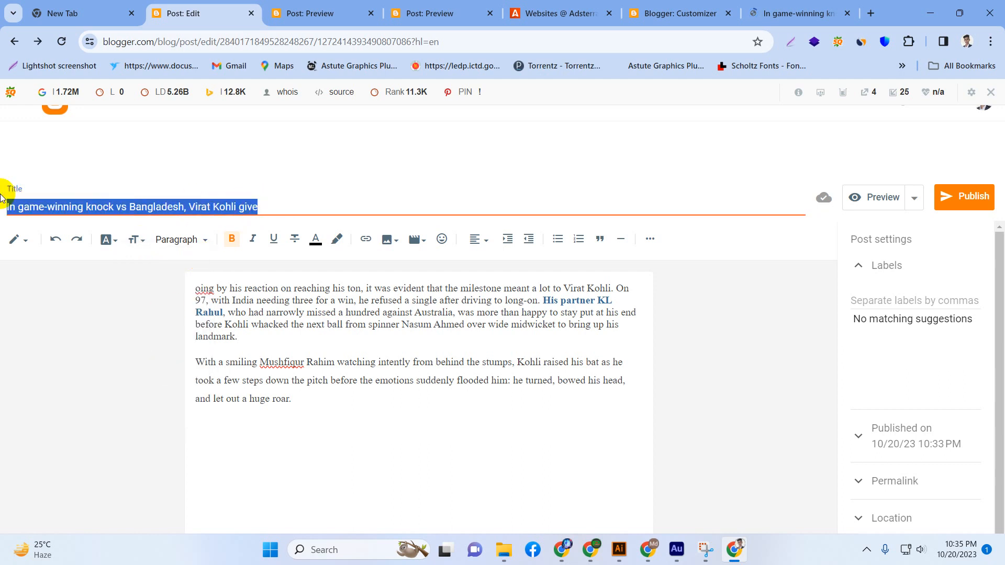
pyautogui.click(135, 241)
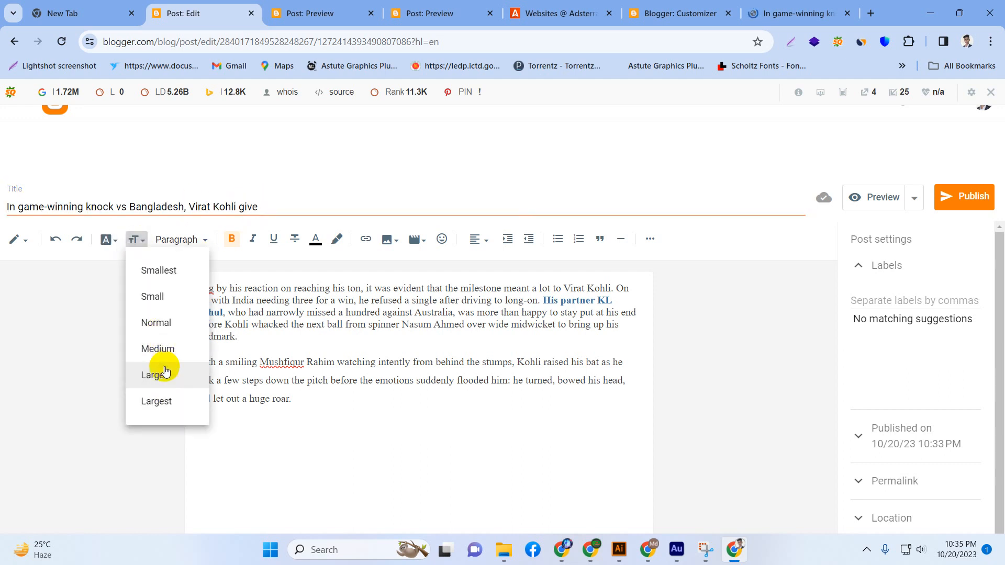
pyautogui.click(158, 401)
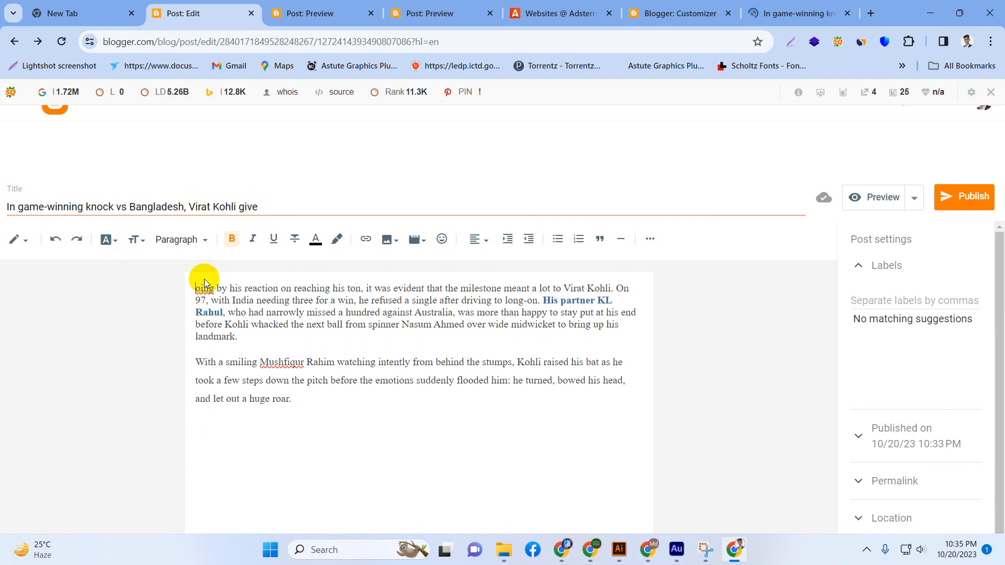
# Set the font of the first body paragraph to Georgia.
pyautogui.click(110, 242)
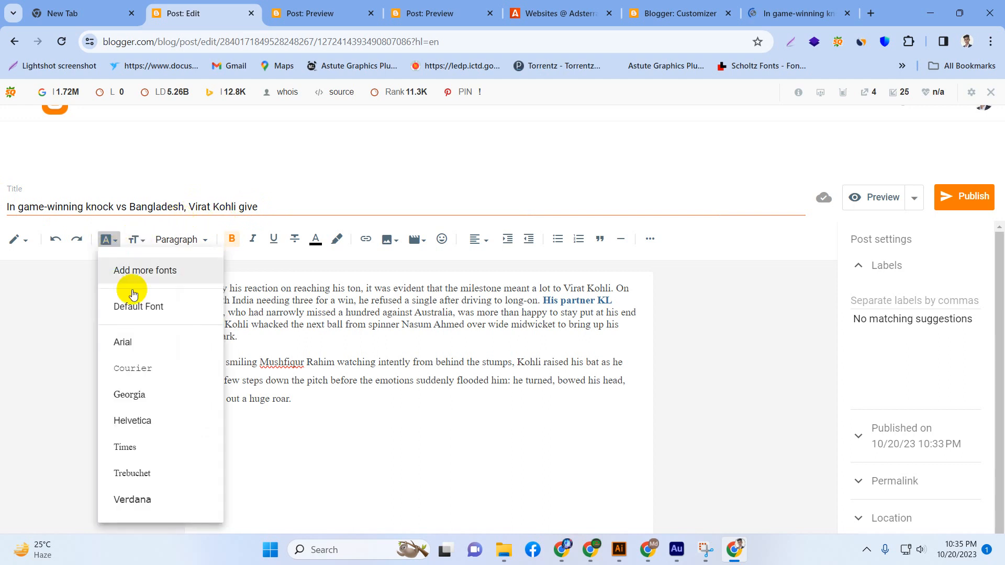
pyautogui.click(270, 331)
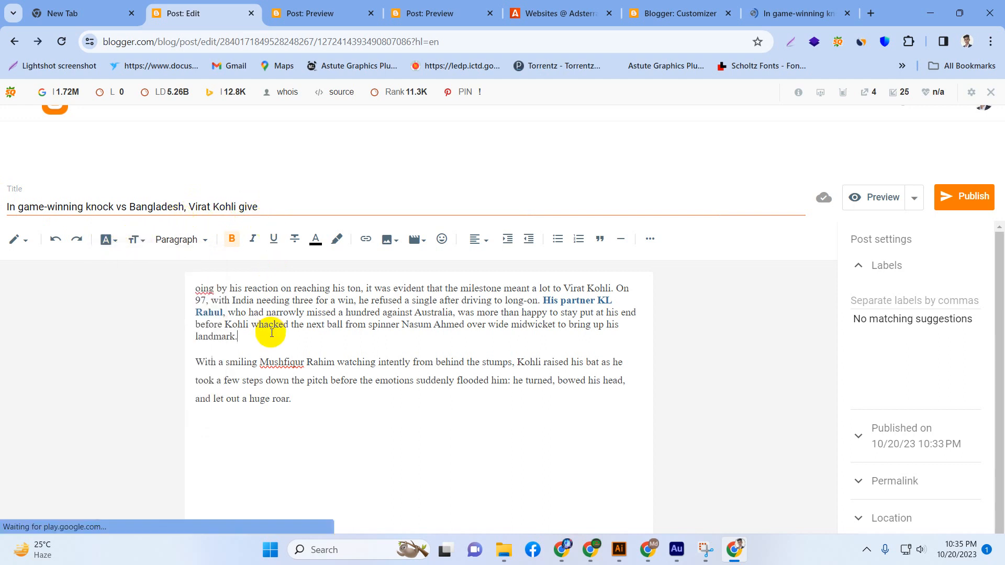
pyautogui.moveTo(195, 288); pyautogui.dragTo(260, 336)
pyautogui.click(114, 244)
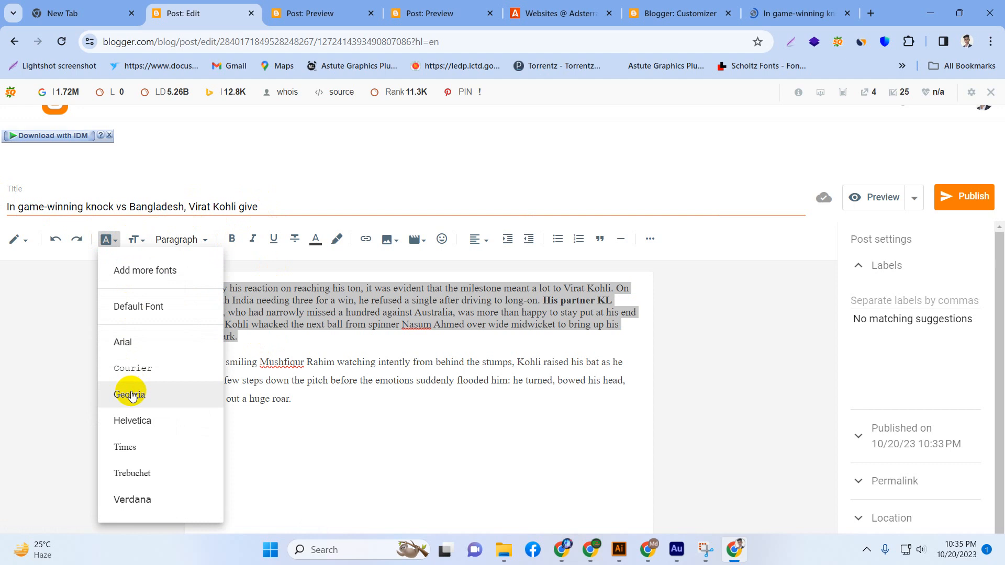
pyautogui.click(130, 396)
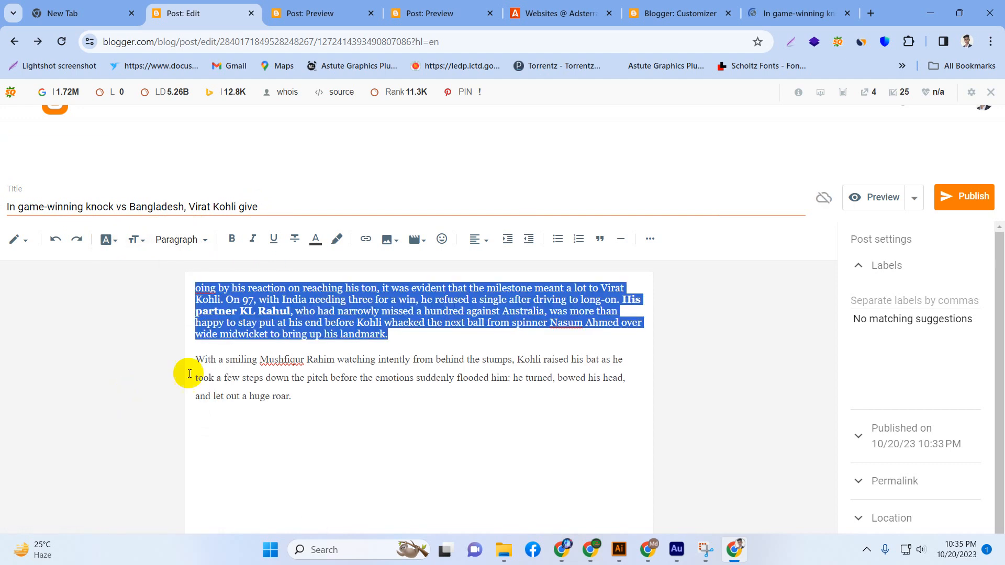
# Remove the bold formatting from the whole first body paragraph, including the words "His partner KL Rahul".
pyautogui.click(291, 306)
pyautogui.moveTo(424, 339); pyautogui.dragTo(184, 285)
pyautogui.click(231, 239)
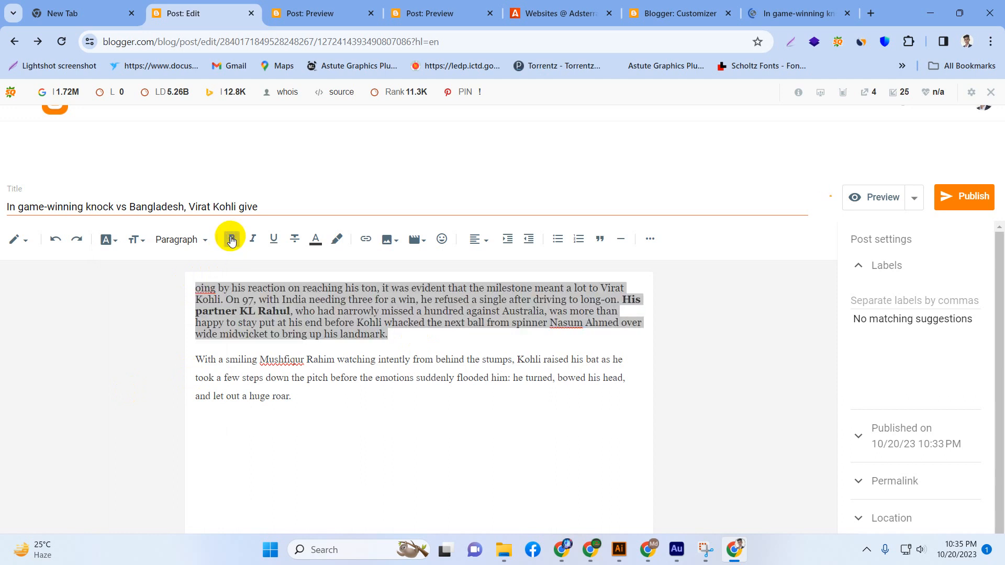
pyautogui.click(231, 239)
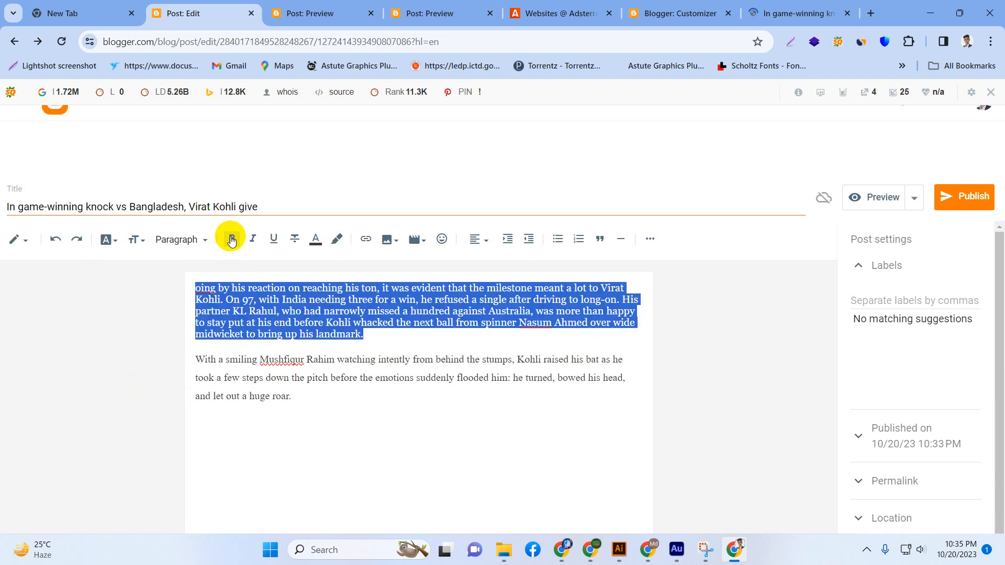
pyautogui.click(366, 284)
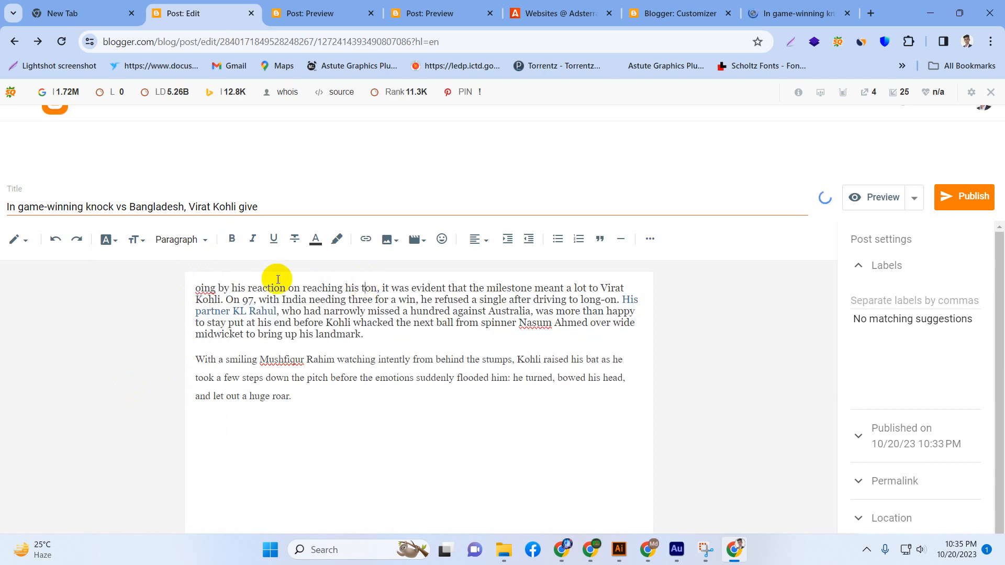
# Try italic and underline formatting on the opening words "oing by his reaction" of the first body paragraph, and remove both.
pyautogui.moveTo(194, 288); pyautogui.dragTo(289, 291)
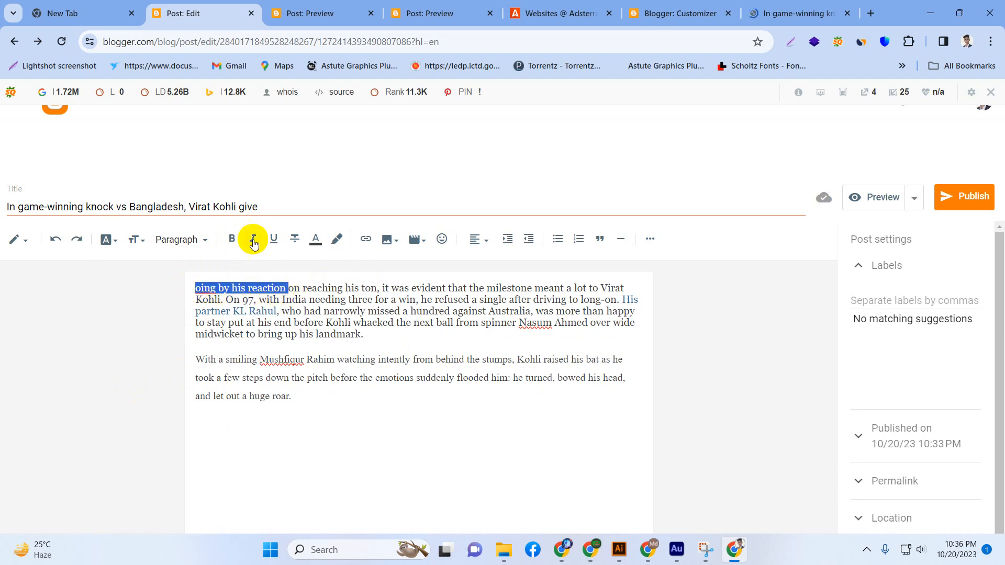
pyautogui.click(253, 240)
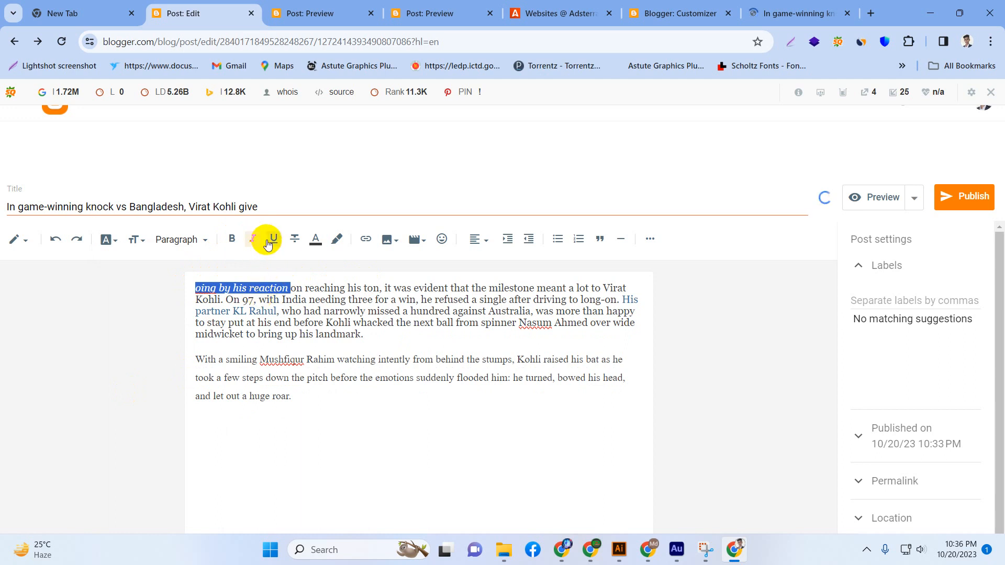
pyautogui.click(268, 243)
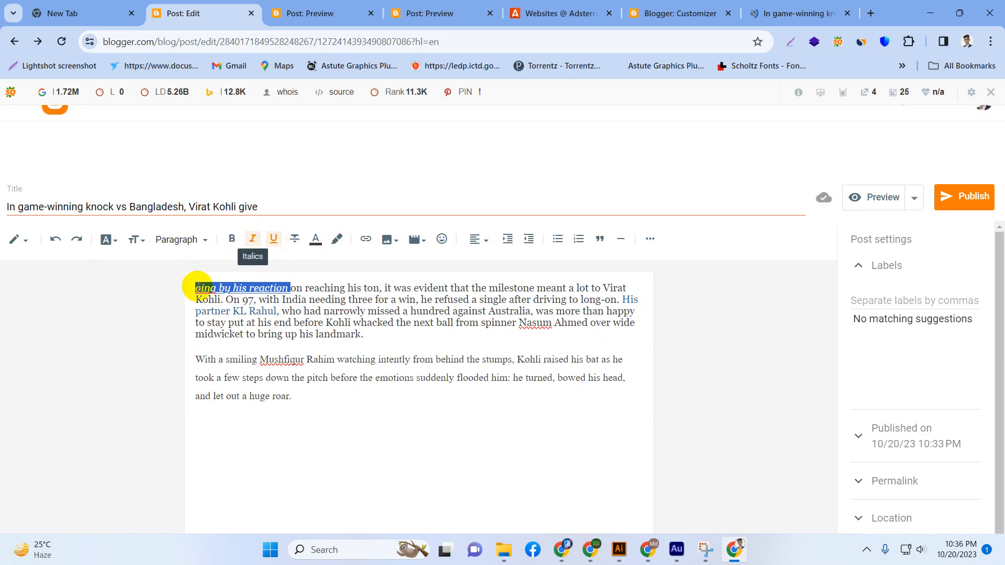
pyautogui.click(271, 241)
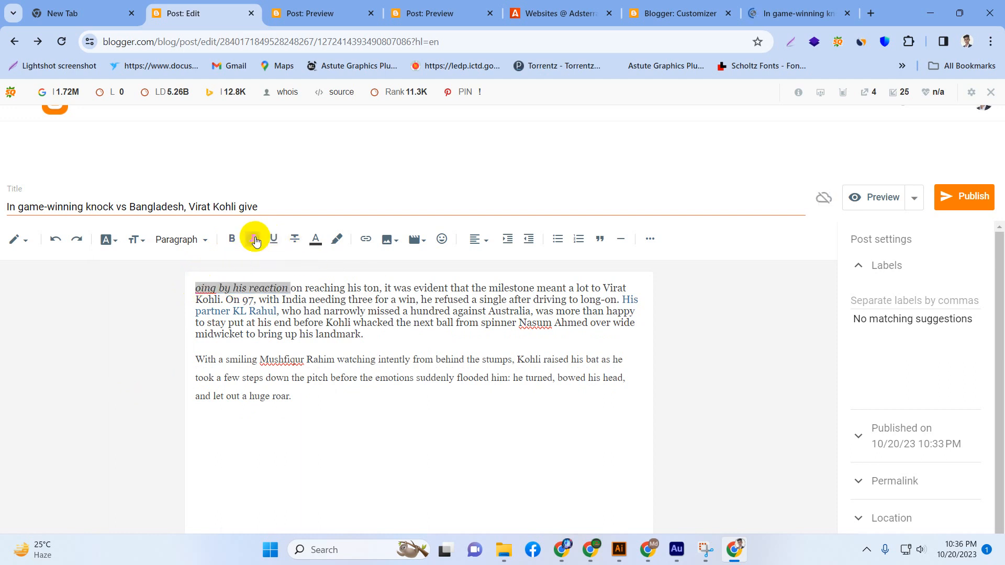
pyautogui.click(253, 240)
pyautogui.click(233, 240)
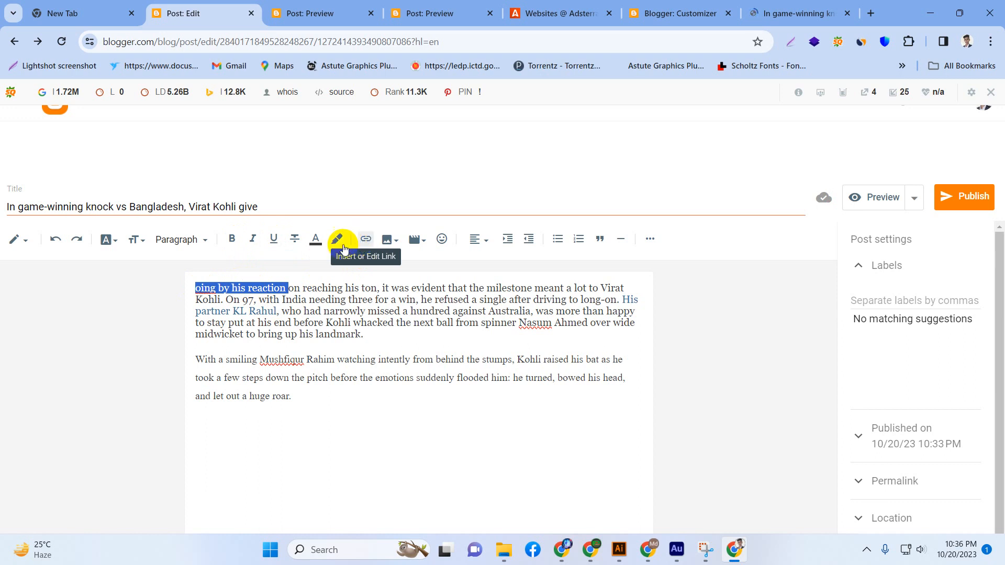
pyautogui.click(246, 296)
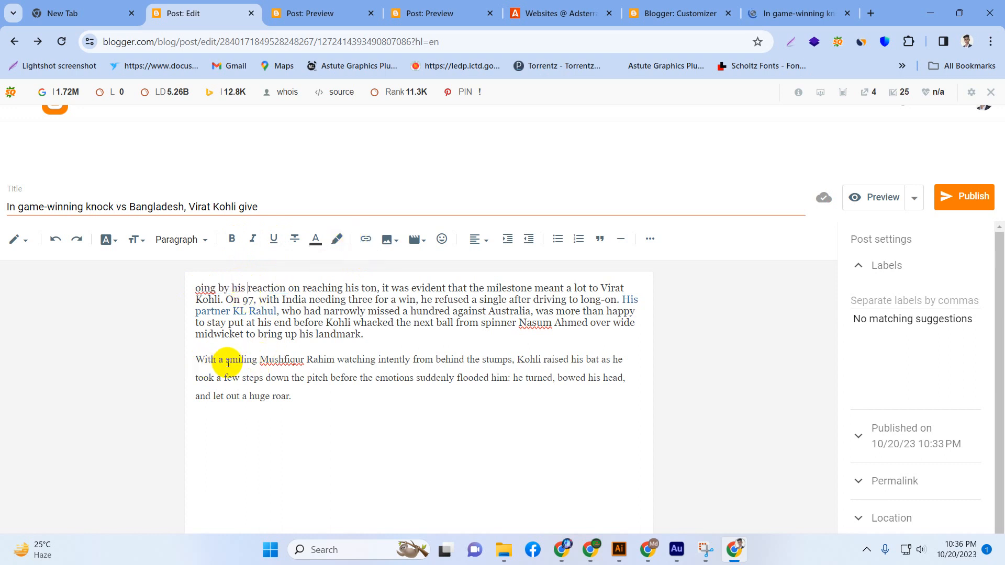
# Start a link on the letters "miling" in the second paragraph and set its display text to "link click".
pyautogui.moveTo(230, 361); pyautogui.dragTo(250, 360)
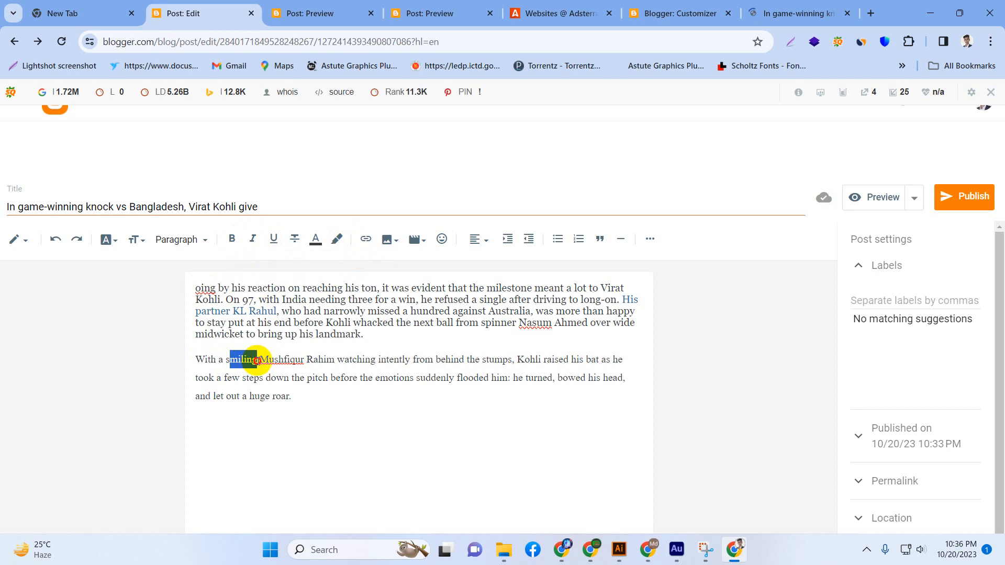
pyautogui.click(359, 242)
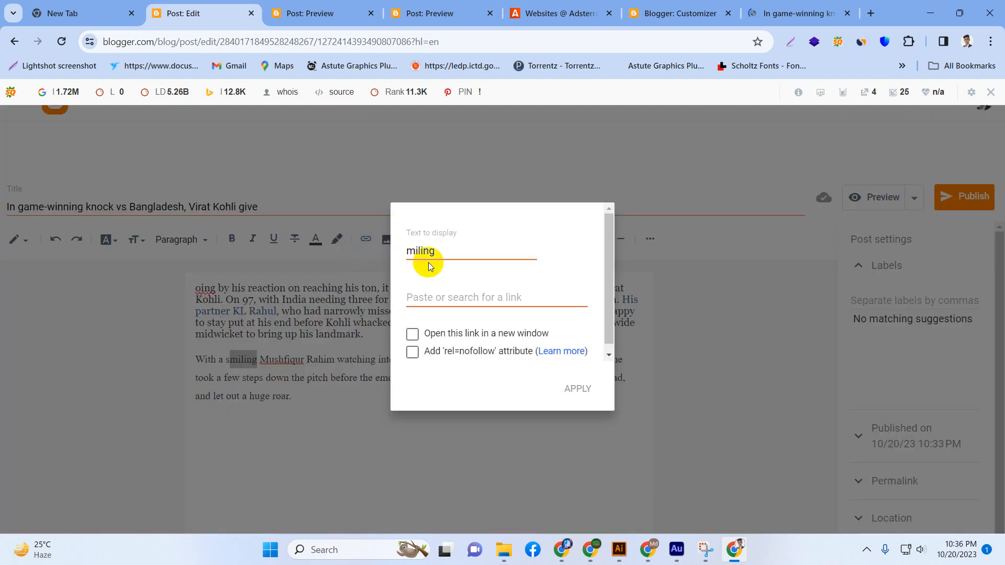
pyautogui.moveTo(440, 253); pyautogui.dragTo(365, 253)
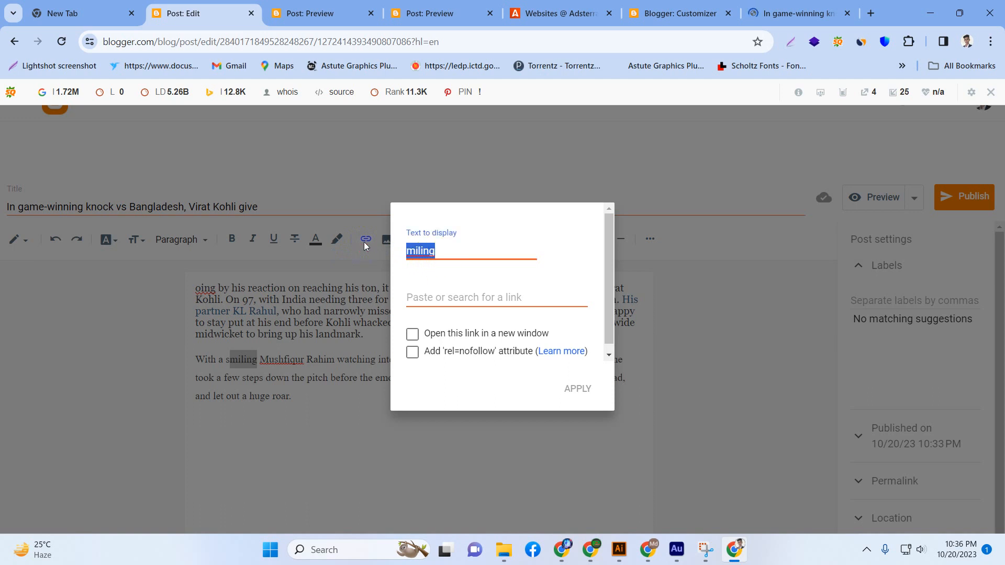
pyautogui.press('BackSpace')
pyautogui.write('link clic')
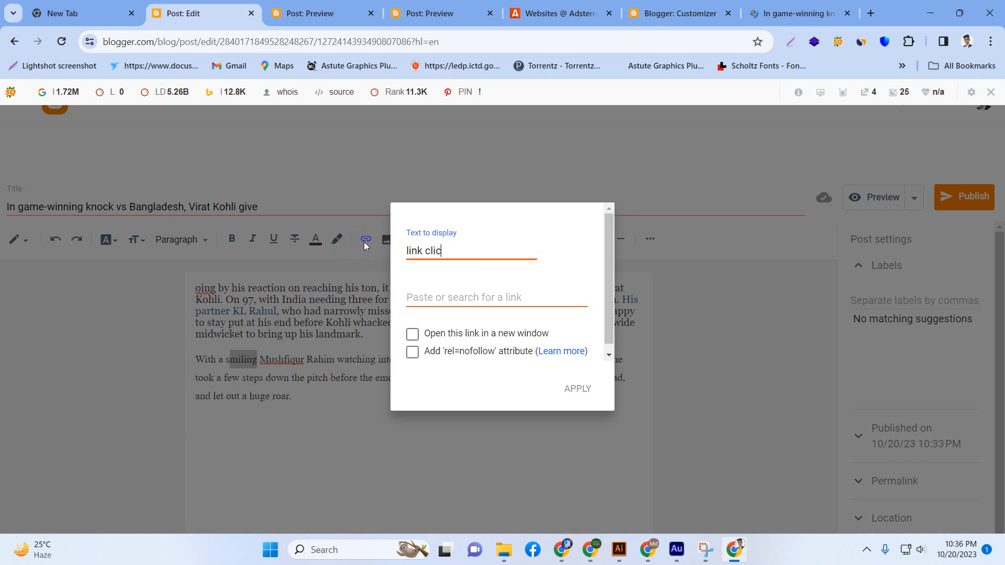
pyautogui.write('k')
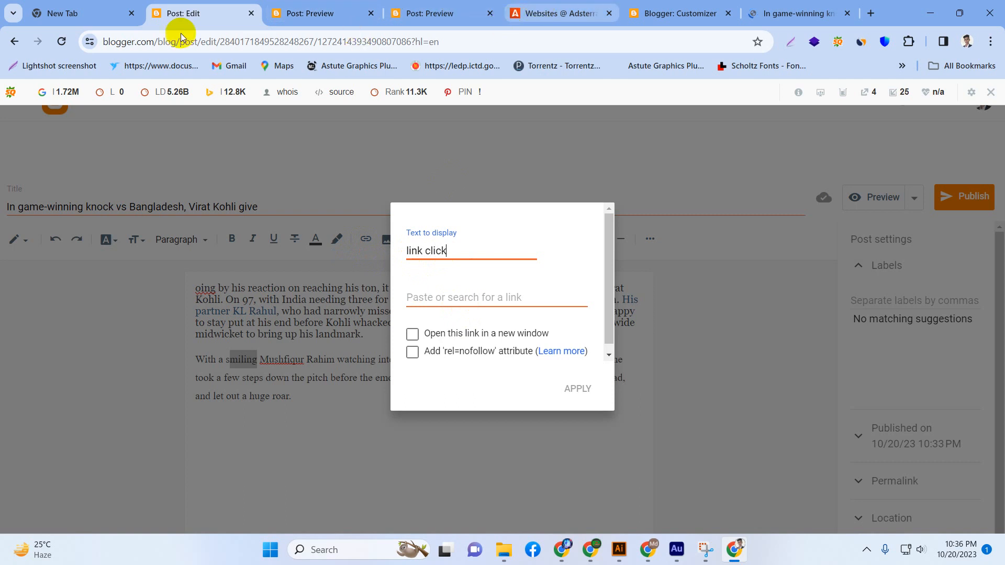
# Copy the address of the Adsterra Websites page and return to the post's link settings.
pyautogui.click(560, 13)
pyautogui.moveTo(276, 44); pyautogui.dragTo(101, 42)
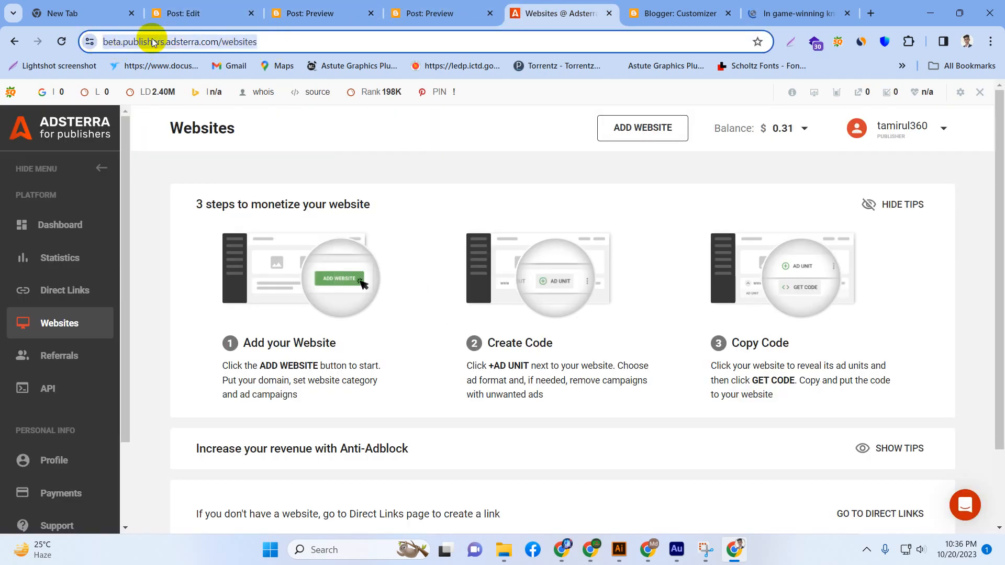
pyautogui.rightClick(153, 41)
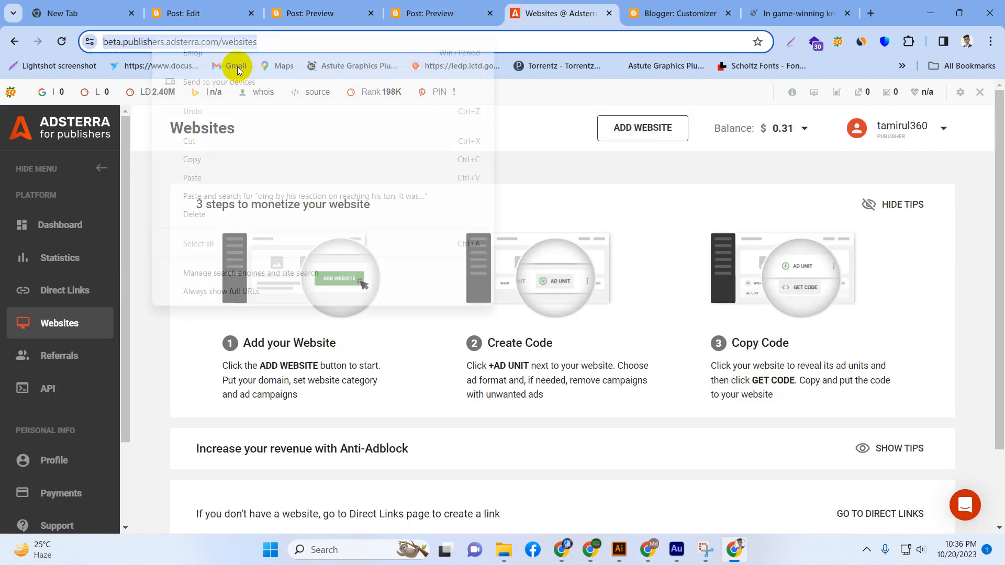
pyautogui.click(233, 159)
pyautogui.click(199, 11)
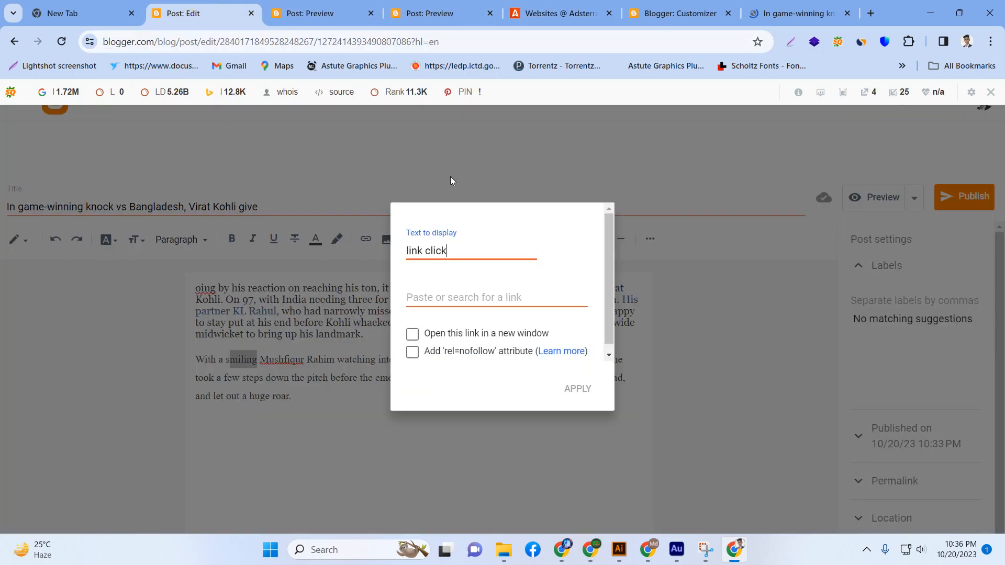
# Paste the copied Adsterra address as the link target, enable opening in a new window and the 'rel=nofollow' attribute, and apply the link.
pyautogui.rightClick(530, 306)
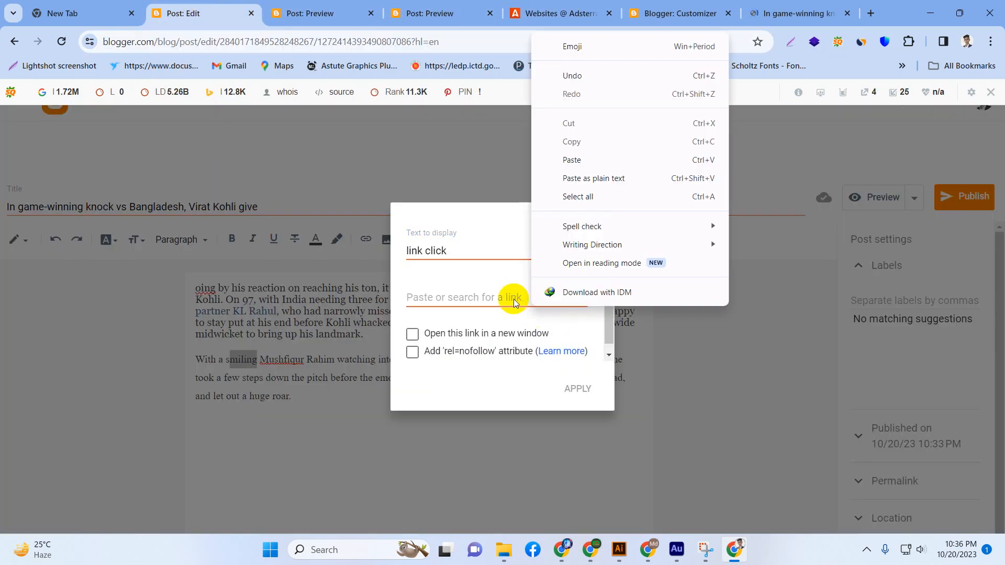
pyautogui.click(593, 153)
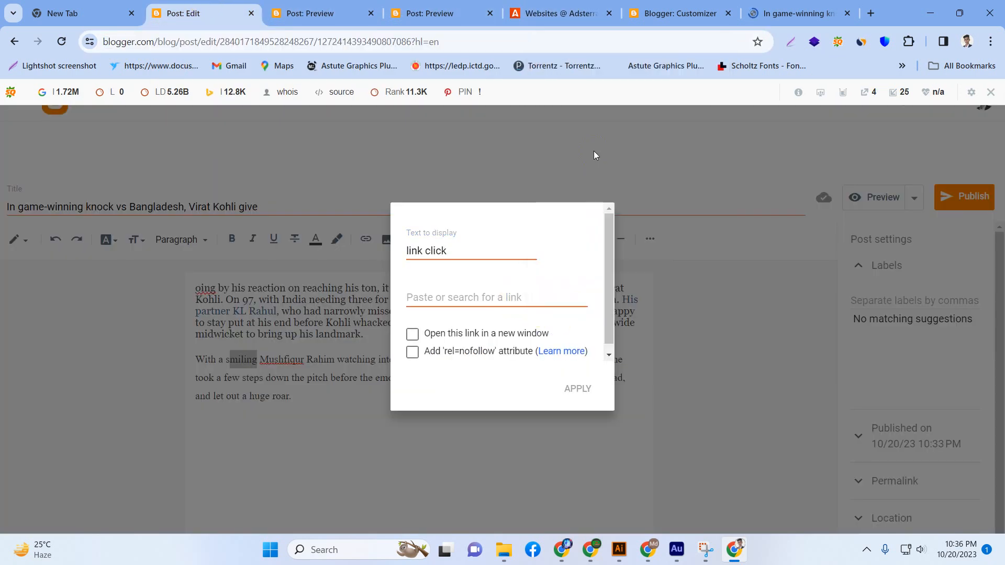
pyautogui.click(426, 294)
pyautogui.rightClick(427, 297)
pyautogui.click(469, 171)
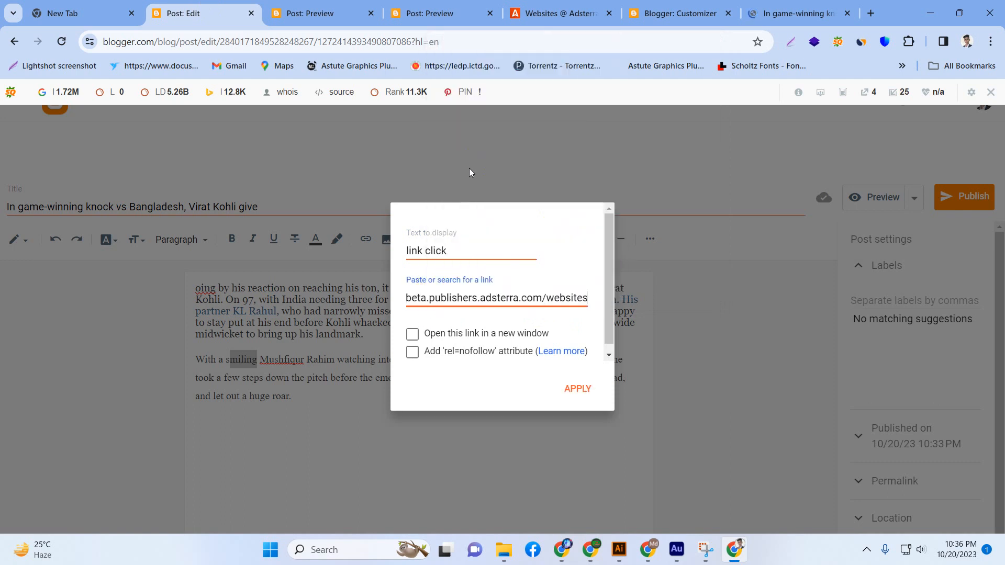
pyautogui.click(413, 333)
pyautogui.click(412, 351)
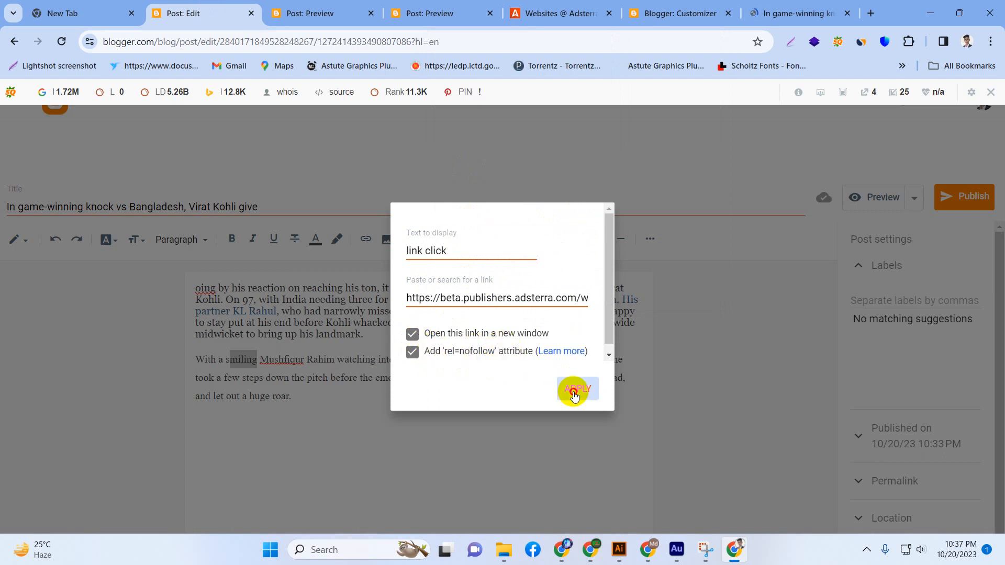
pyautogui.click(574, 393)
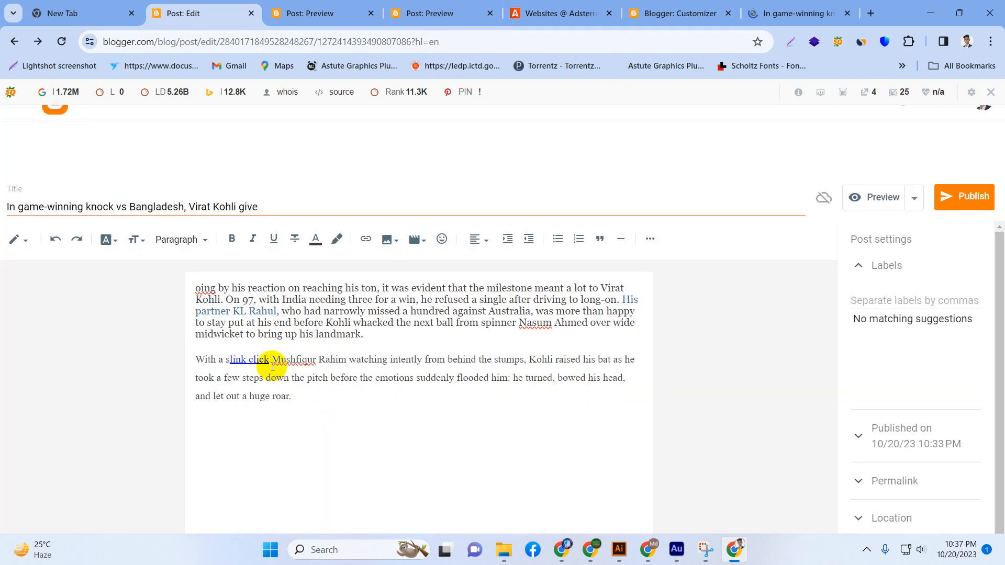
# Check the address behind the "link click" link and look through the sources available for inserting an image.
pyautogui.click(240, 359)
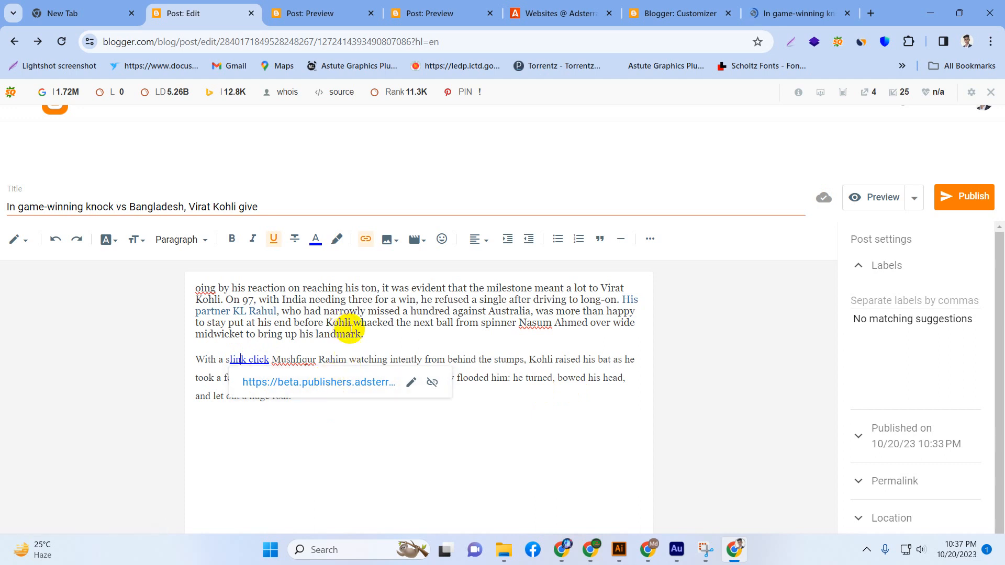
pyautogui.click(319, 340)
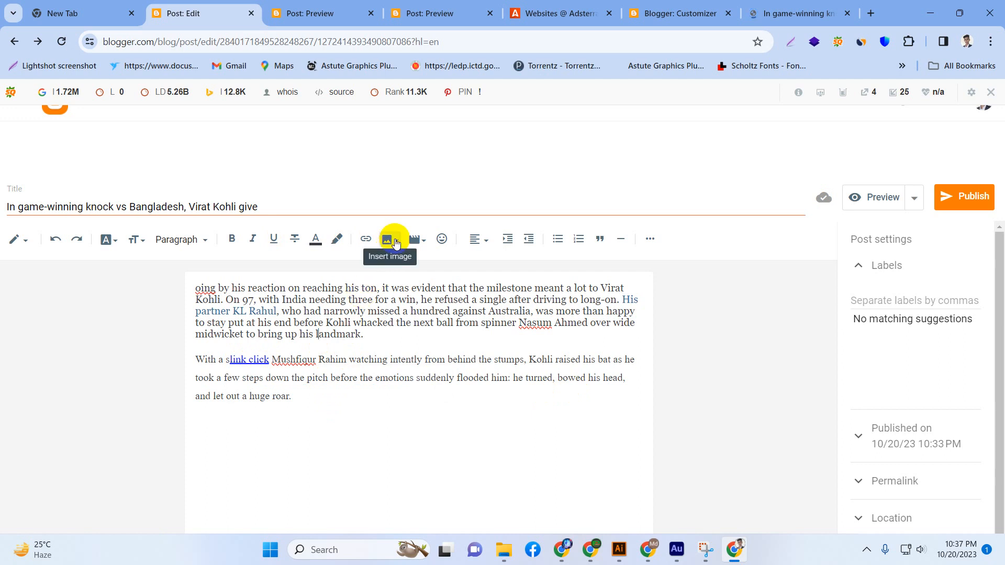
pyautogui.click(397, 242)
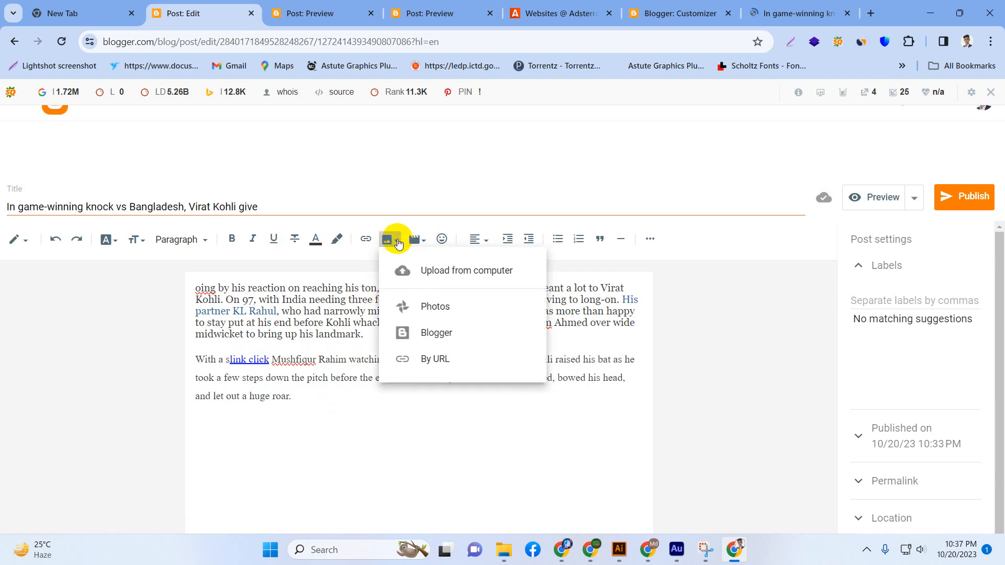
pyautogui.click(421, 311)
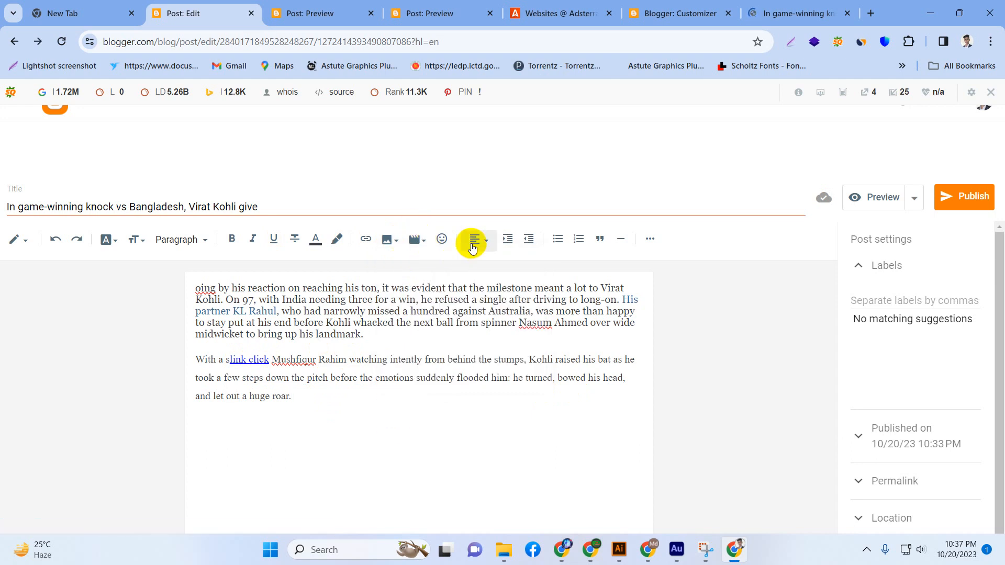
# Center-align both body paragraphs of the post.
pyautogui.moveTo(201, 287); pyautogui.dragTo(549, 425)
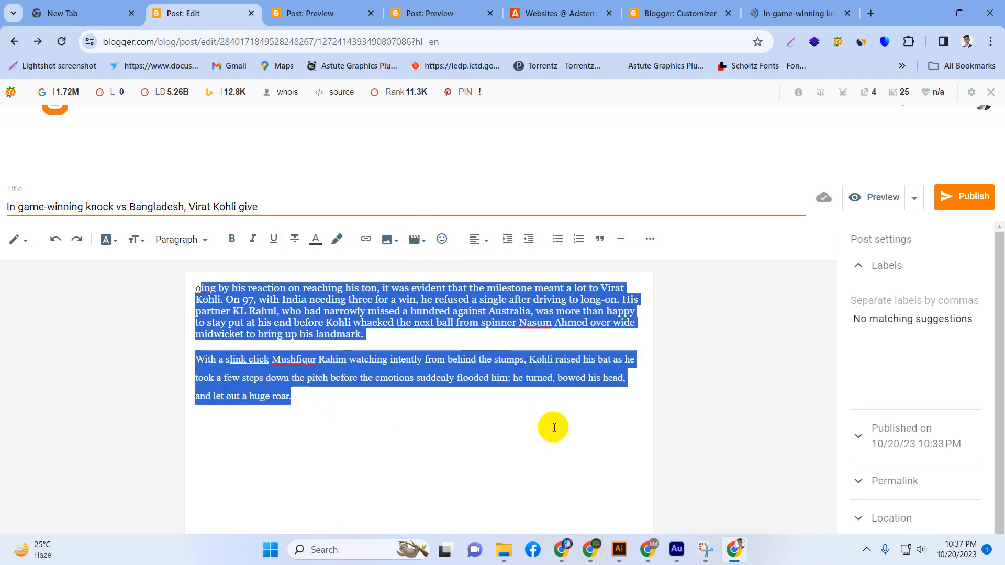
pyautogui.click(486, 247)
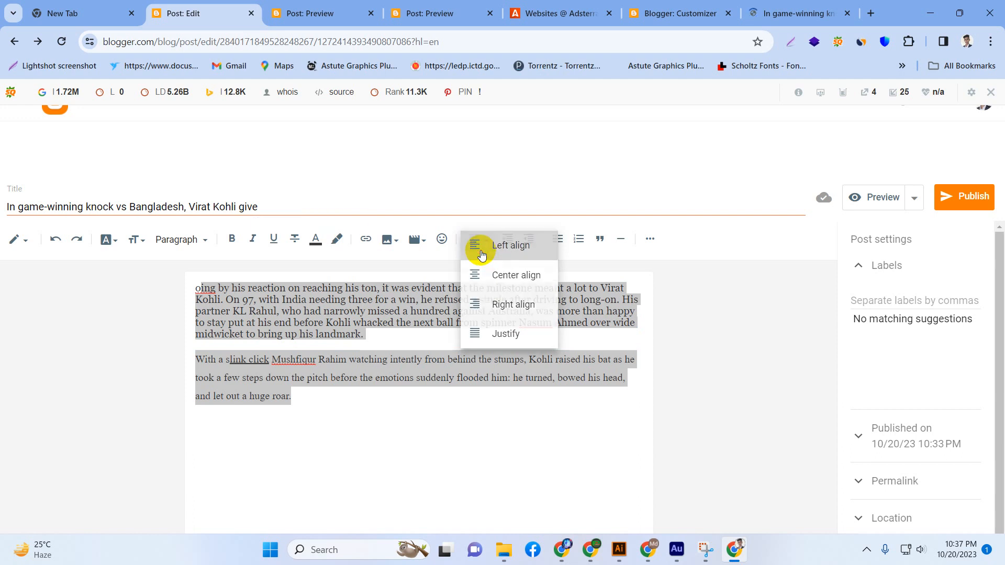
pyautogui.click(478, 249)
pyautogui.click(475, 243)
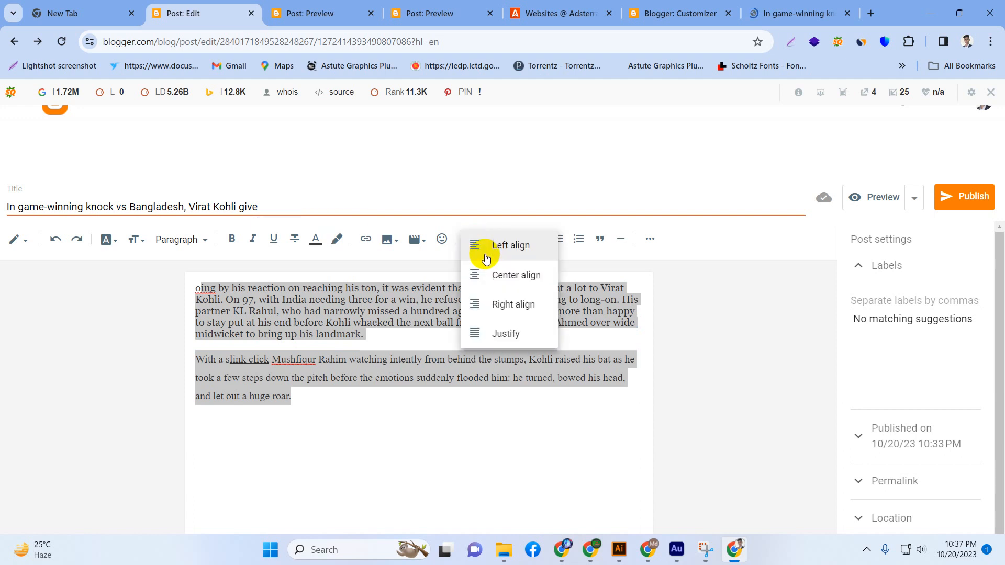
pyautogui.click(485, 280)
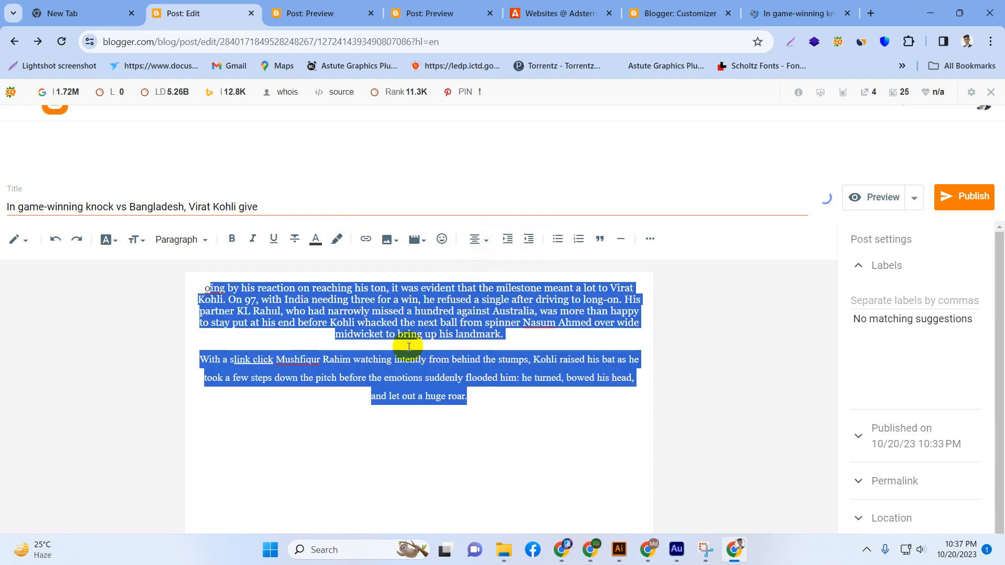
pyautogui.click(450, 429)
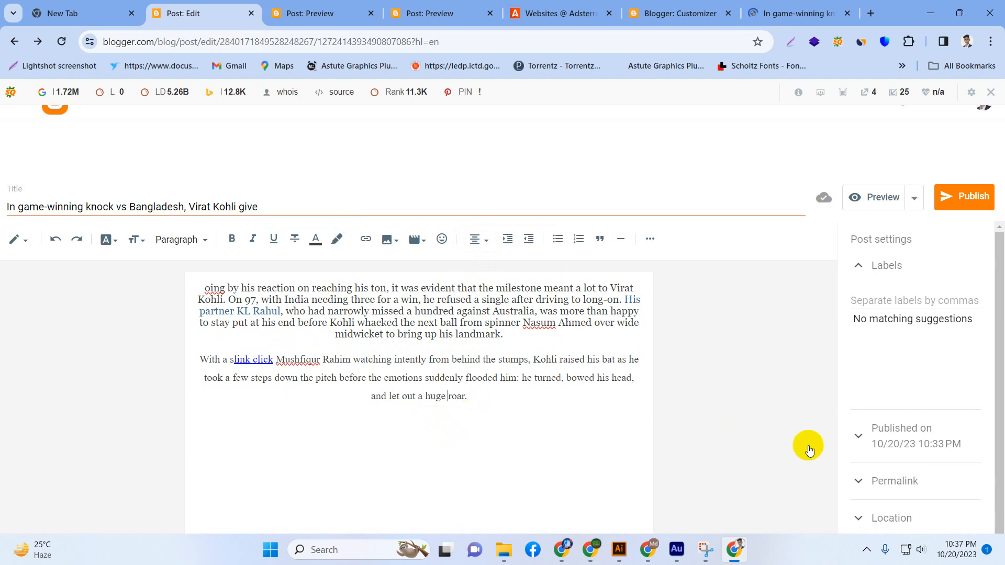
# Open a preview of the post and return to the post editor.
pyautogui.scroll(-1, 958, 463)
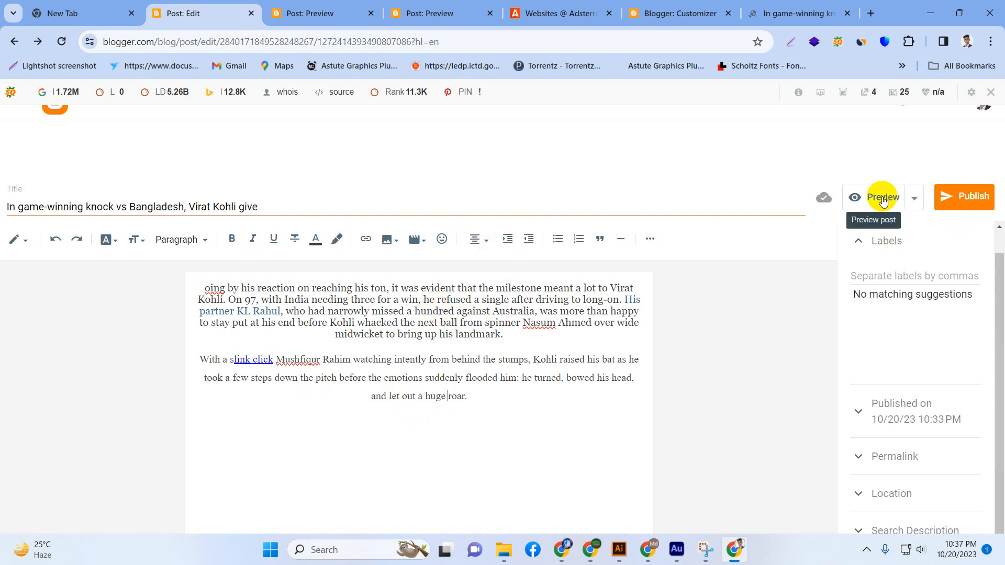
pyautogui.rightClick(881, 196)
pyautogui.click(880, 197)
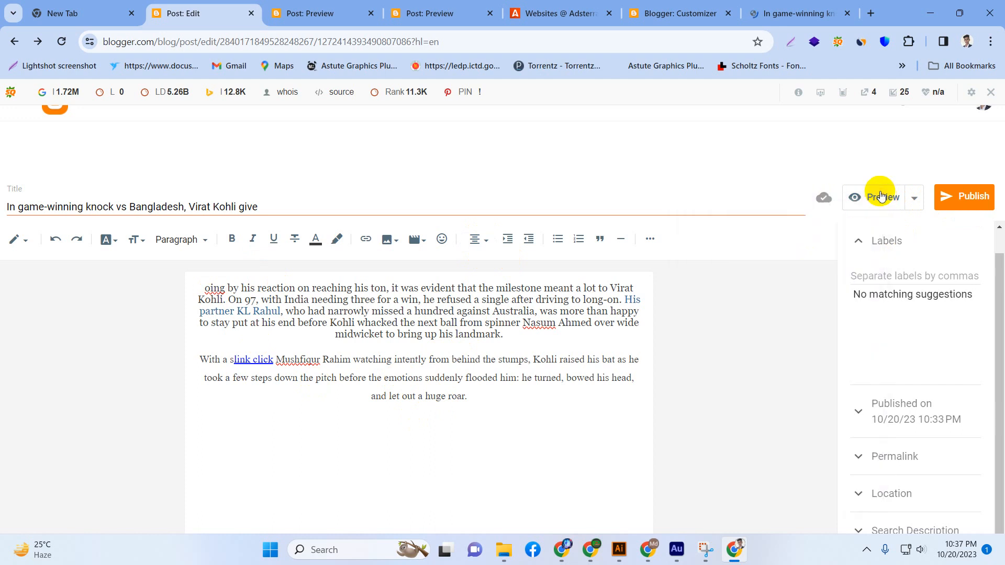
pyautogui.click(879, 197)
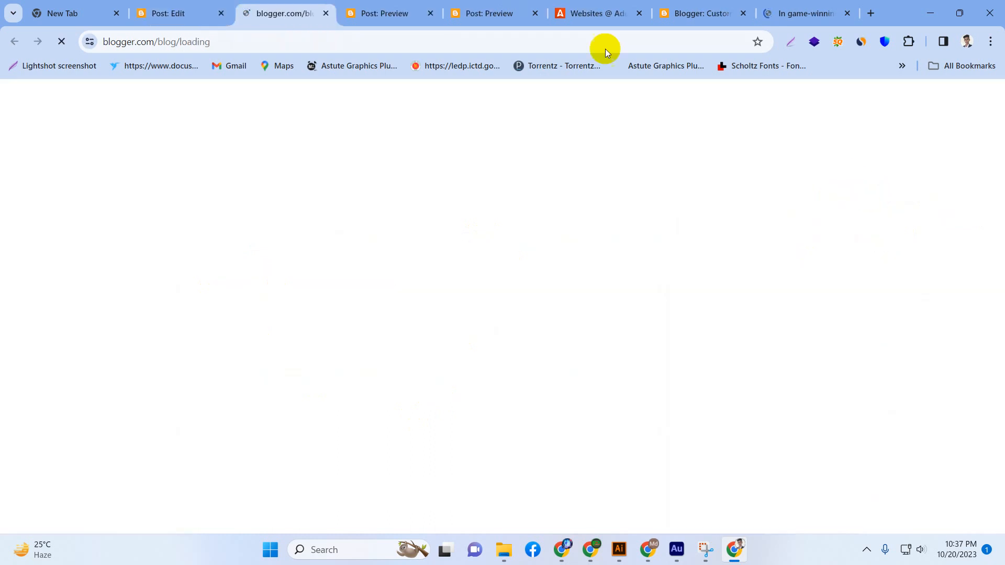
pyautogui.click(184, 6)
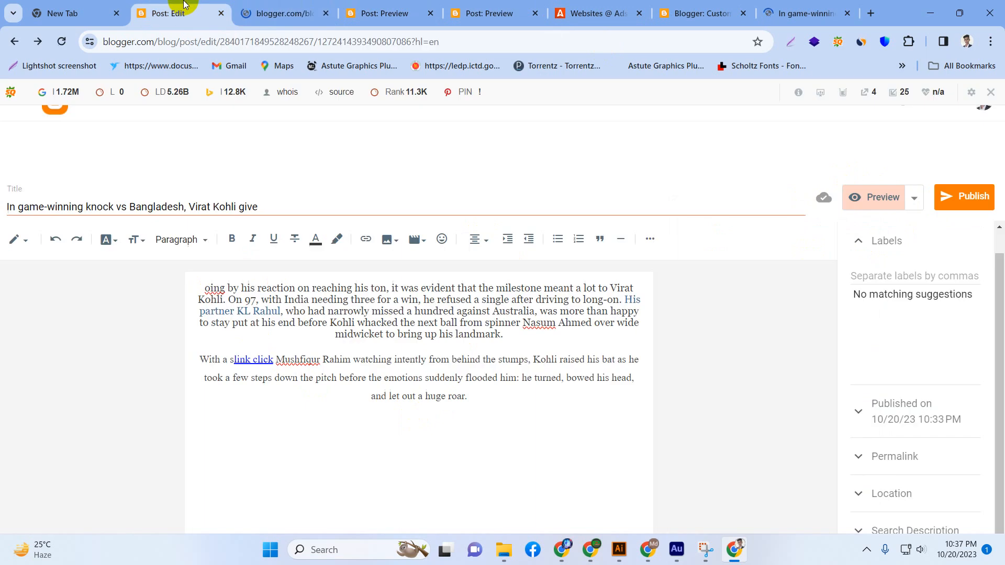
# Publish the post to the blog, confirm the publication, and switch to the source article on indianexpress.com.
pyautogui.click(969, 201)
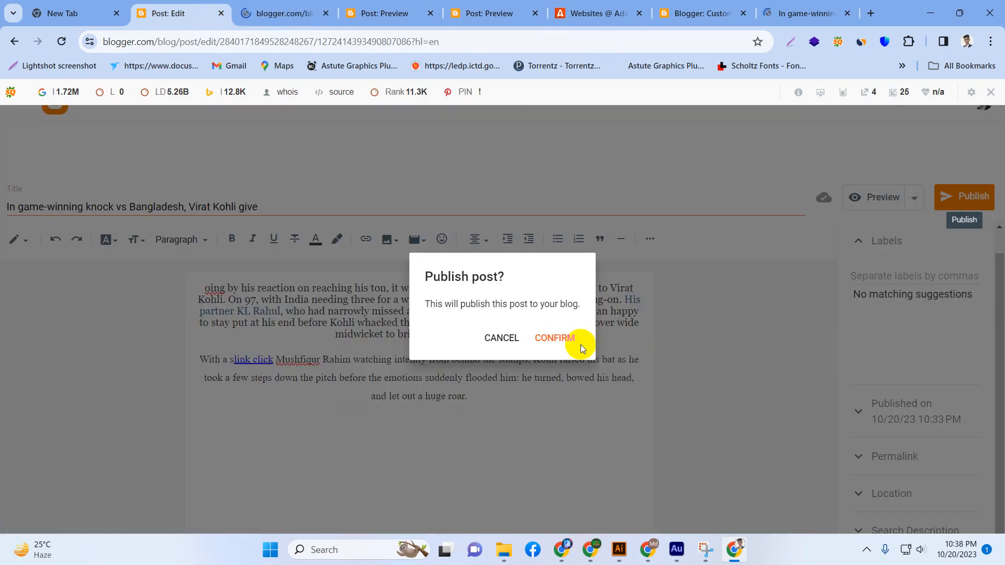
pyautogui.click(549, 341)
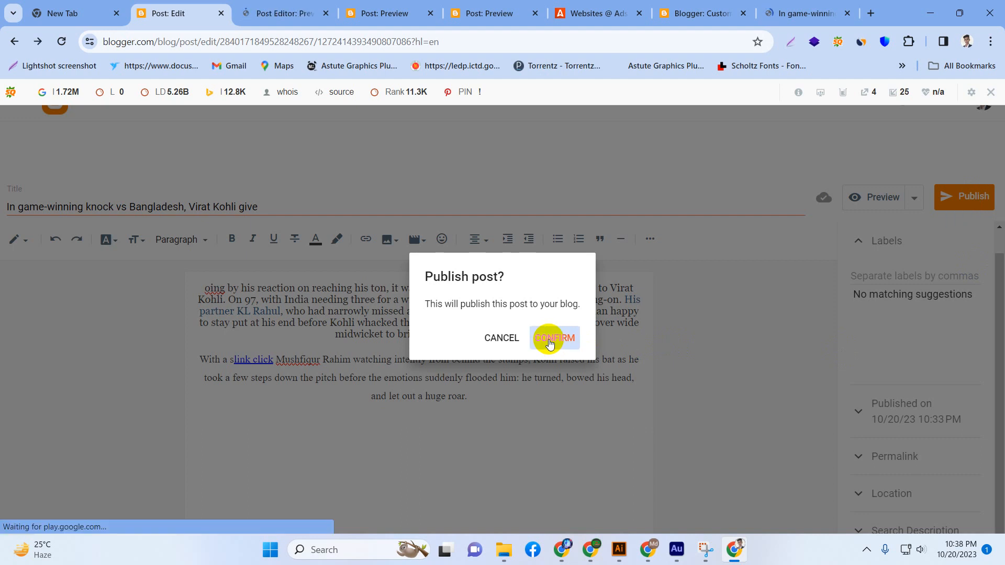
pyautogui.click(806, 7)
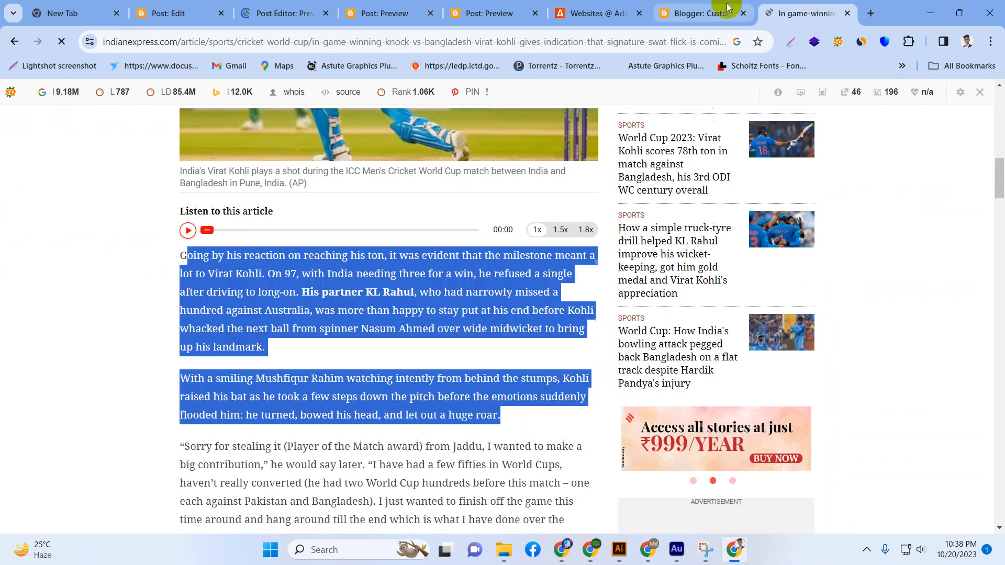
# Return to the blog's posts list and view the published post "In game-winning knock vs Bangladesh, Virat Kohli give" on the live blog.
pyautogui.click(728, 8)
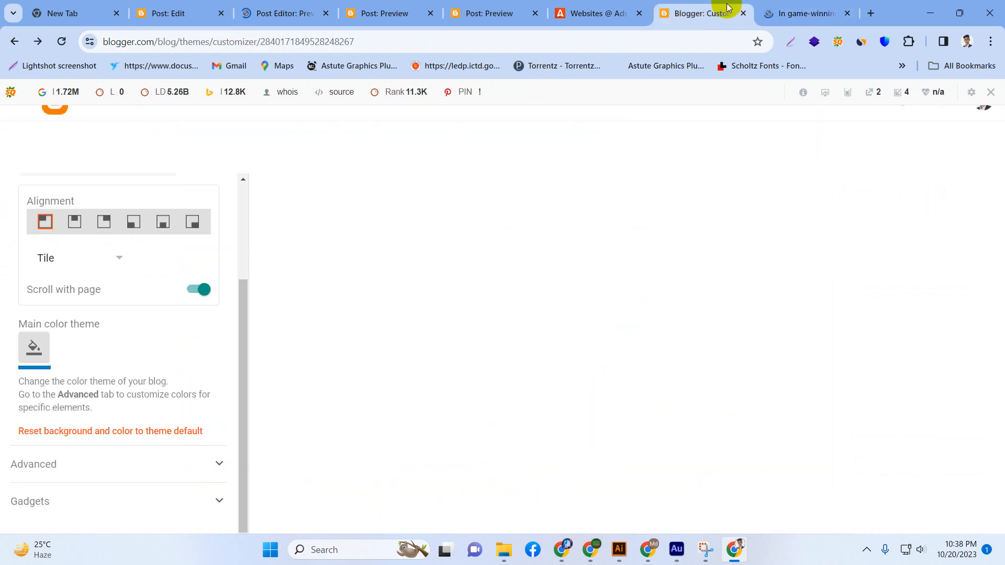
pyautogui.click(191, 6)
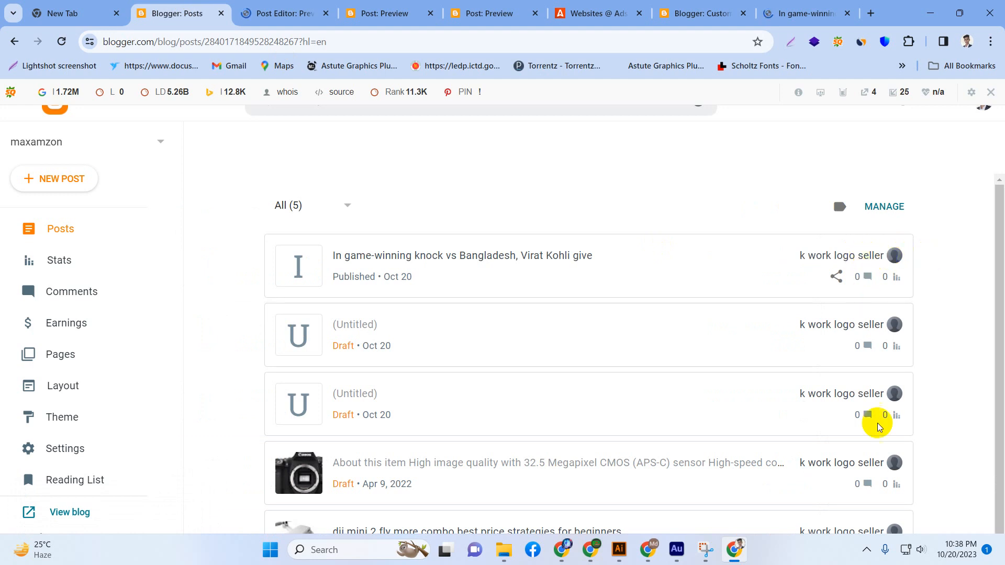
pyautogui.click(867, 257)
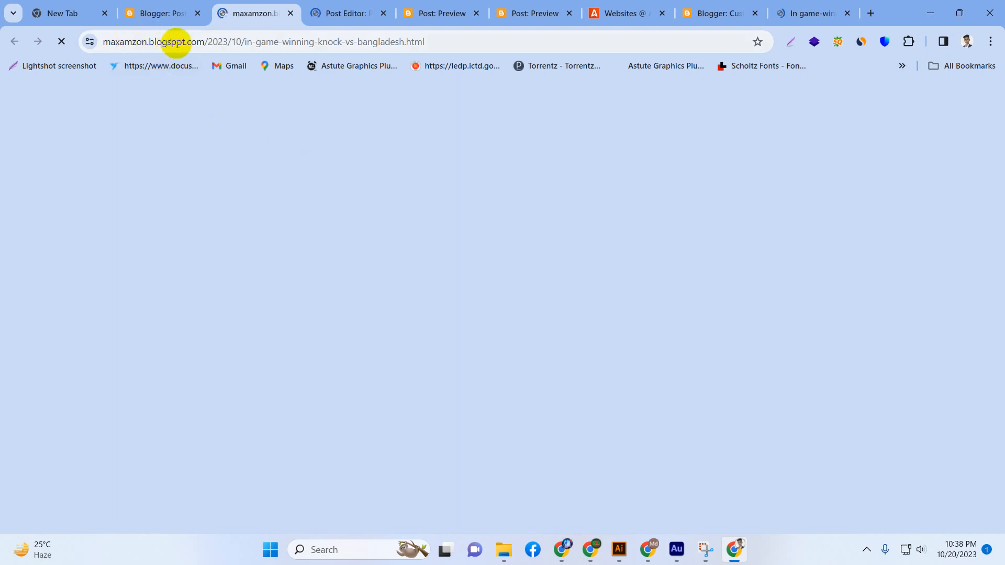
pyautogui.moveTo(201, 42); pyautogui.dragTo(134, 45)
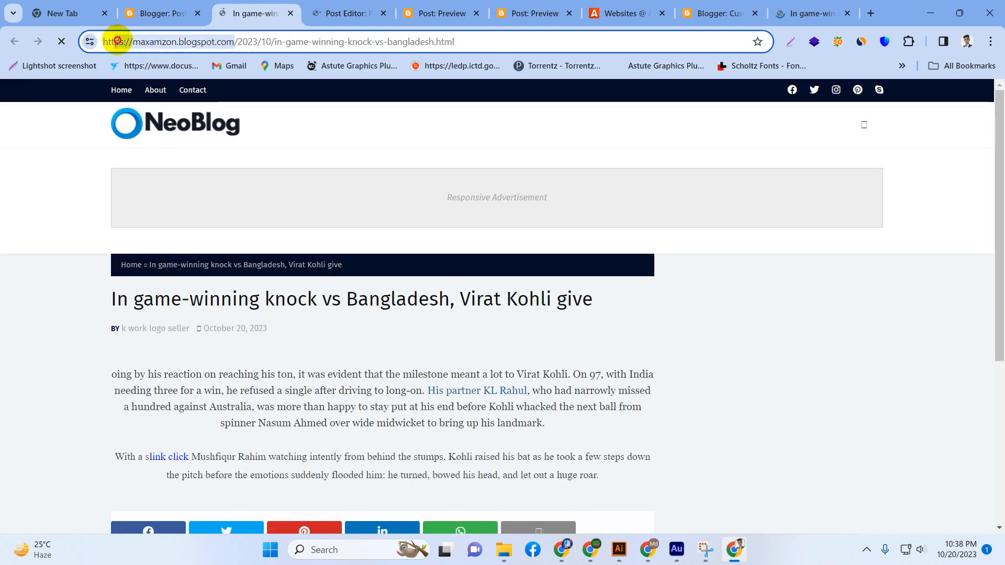
pyautogui.scroll(-3, 242, 327)
pyautogui.scroll(3, 241, 320)
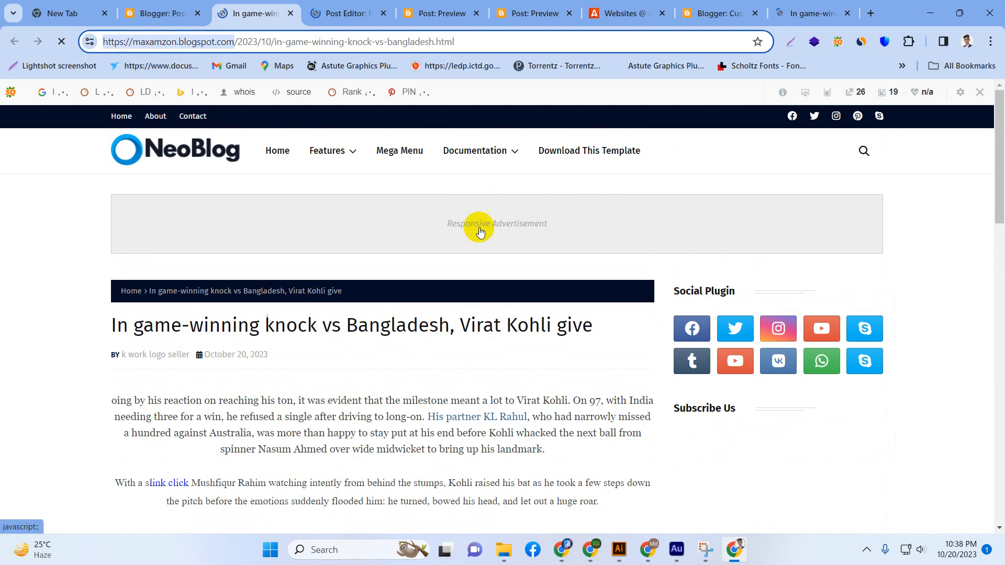
pyautogui.rightClick(207, 48)
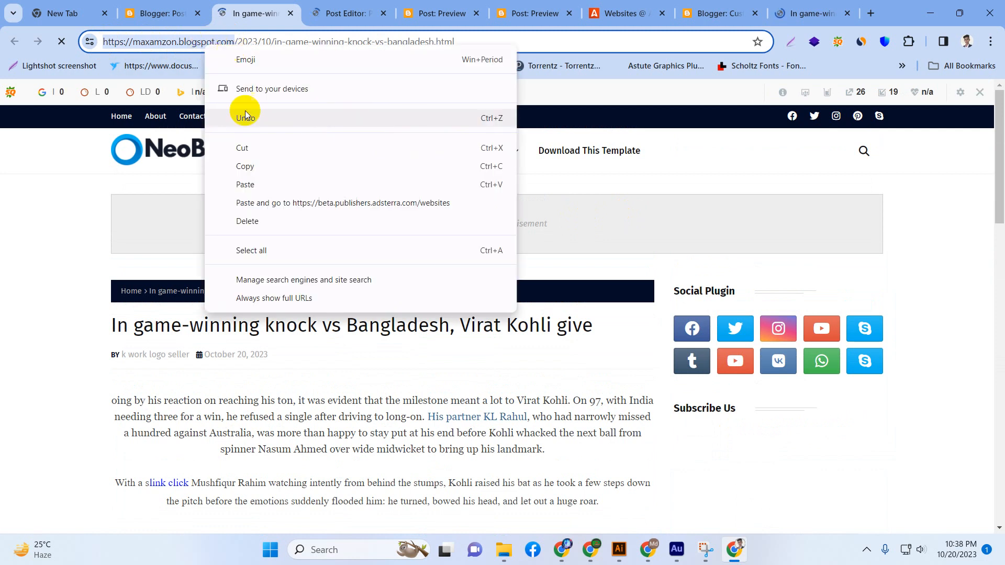
pyautogui.click(251, 167)
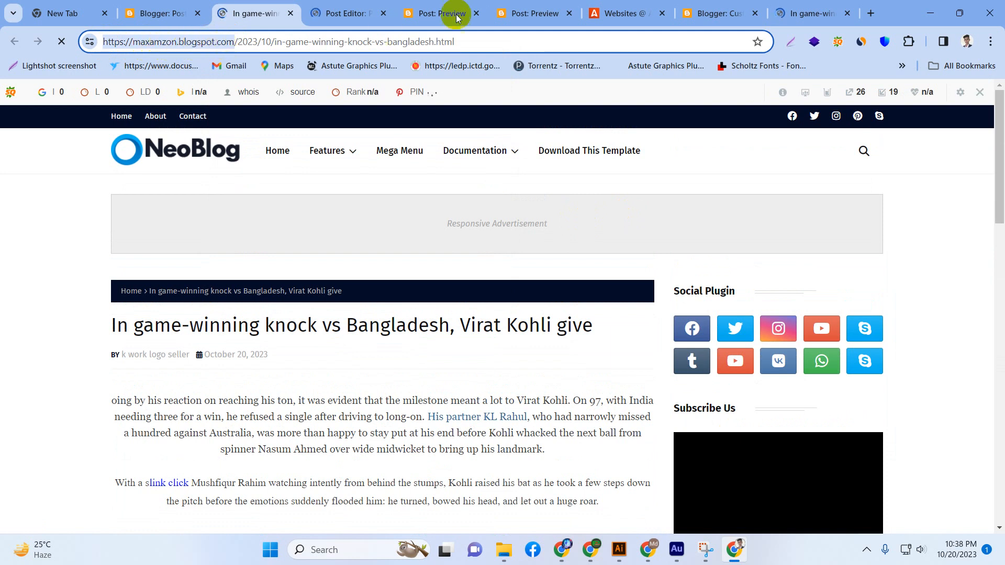
pyautogui.click(616, 13)
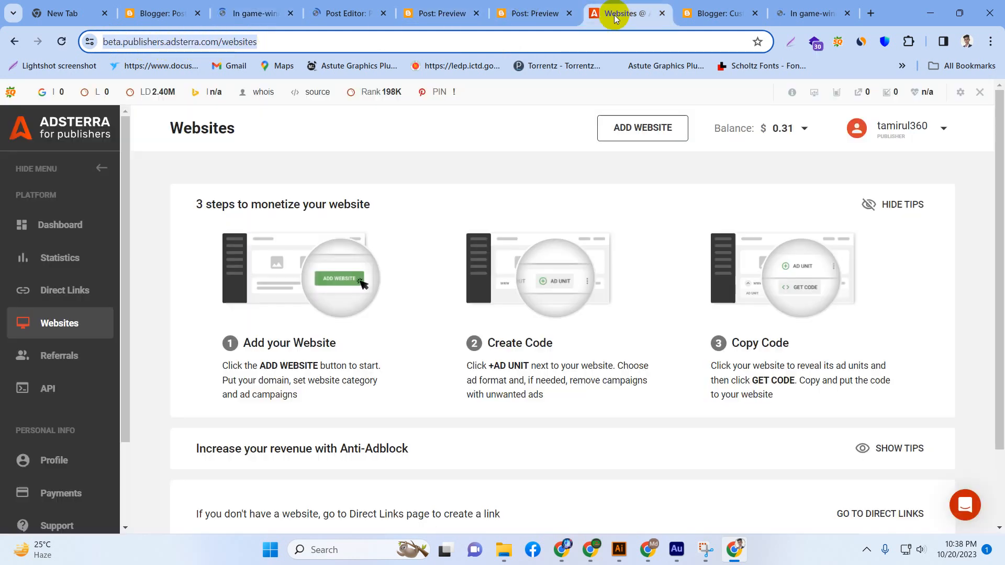
pyautogui.click(637, 136)
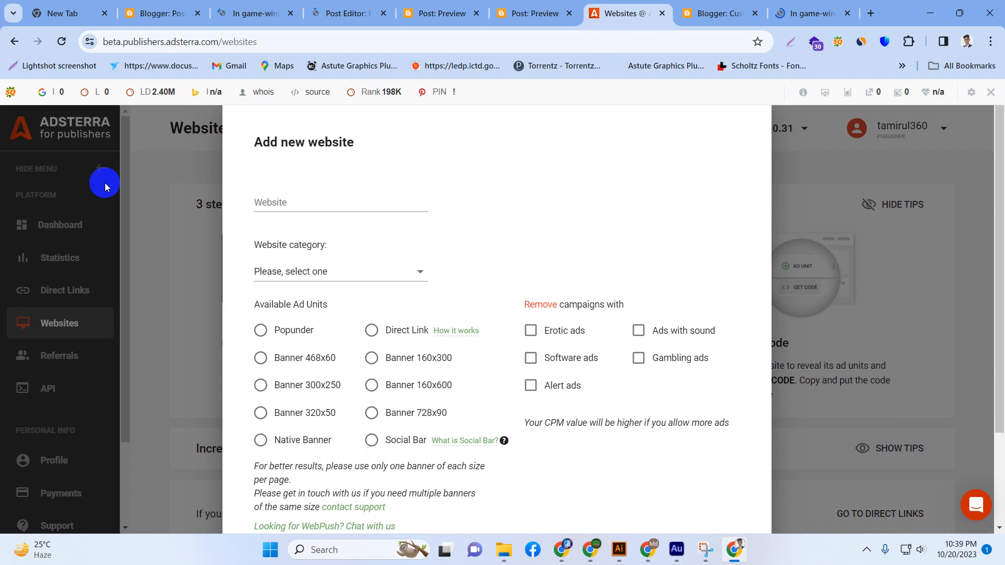
pyautogui.click(266, 204)
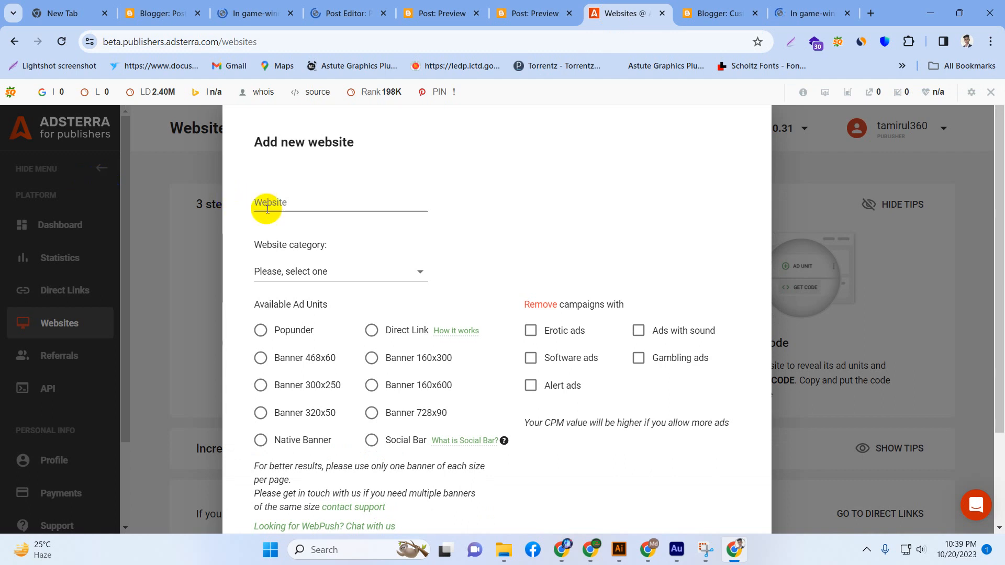
pyautogui.rightClick(283, 203)
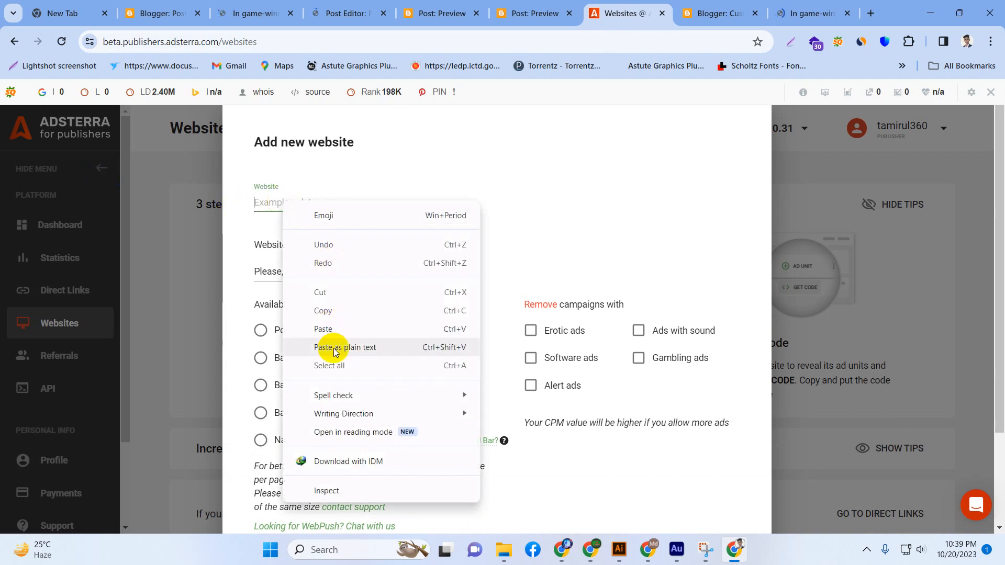
pyautogui.click(328, 328)
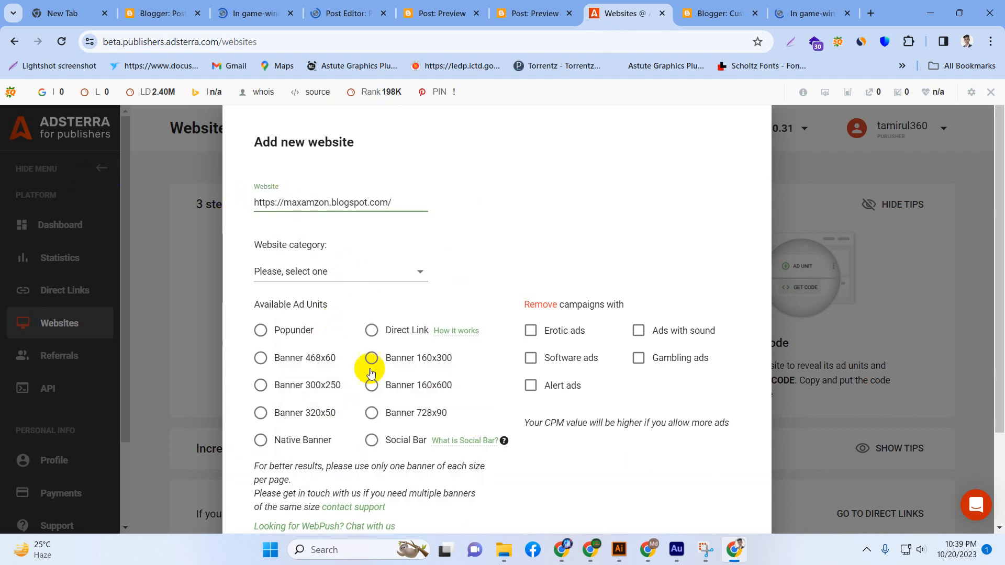
# Exclude campaigns with erotic, alert and gambling ads for the new website.
pyautogui.scroll(-2, 555, 395)
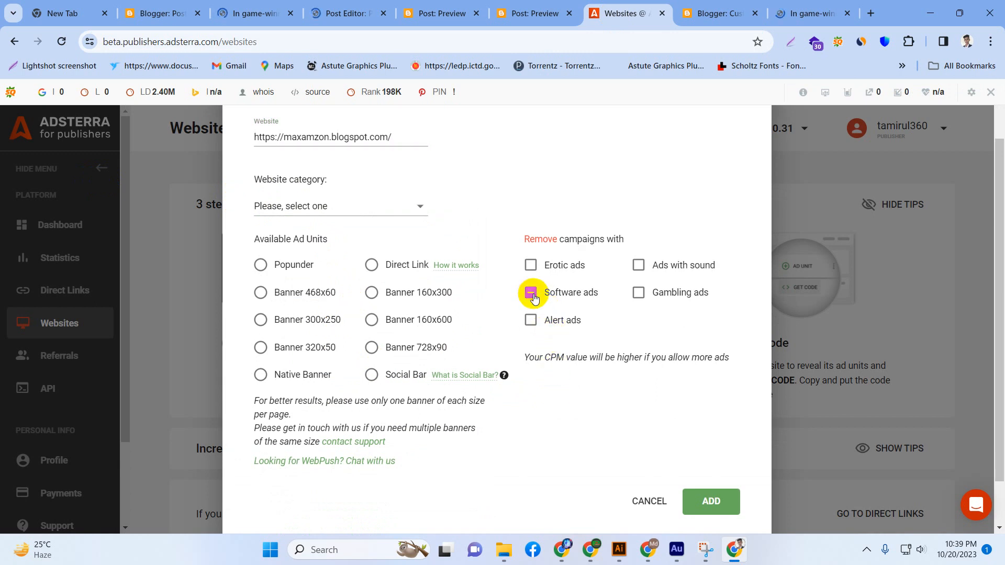
pyautogui.click(531, 268)
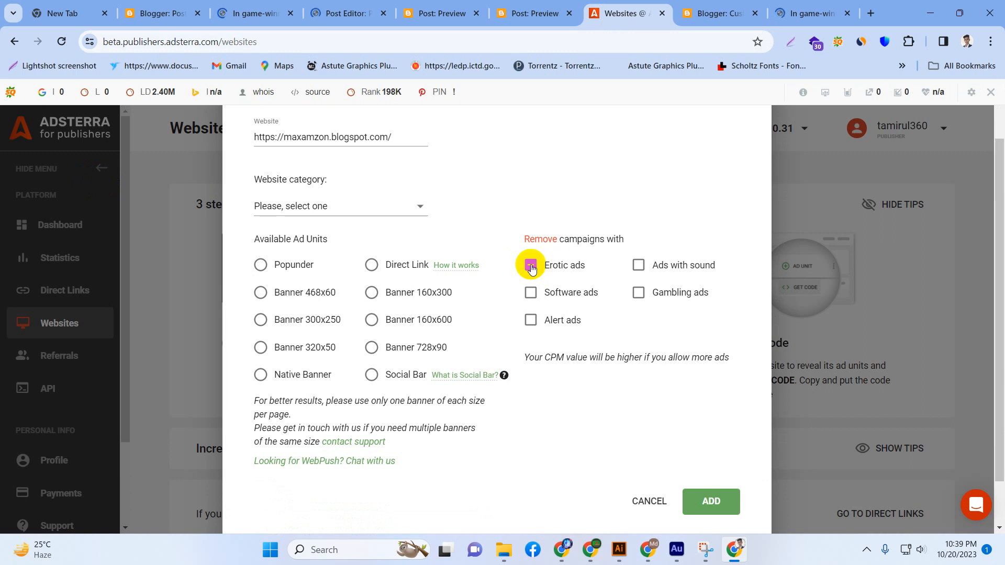
pyautogui.click(529, 325)
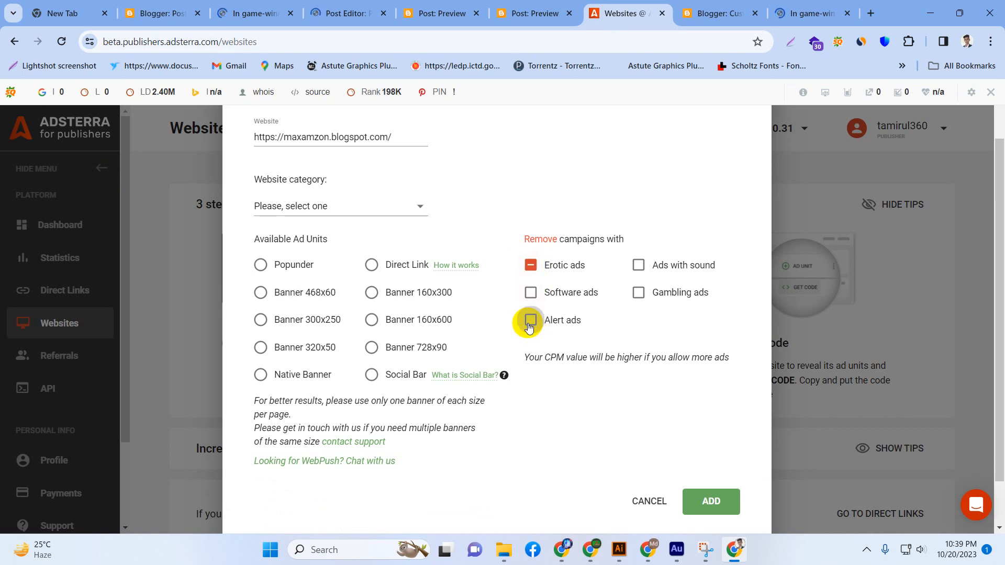
pyautogui.click(639, 294)
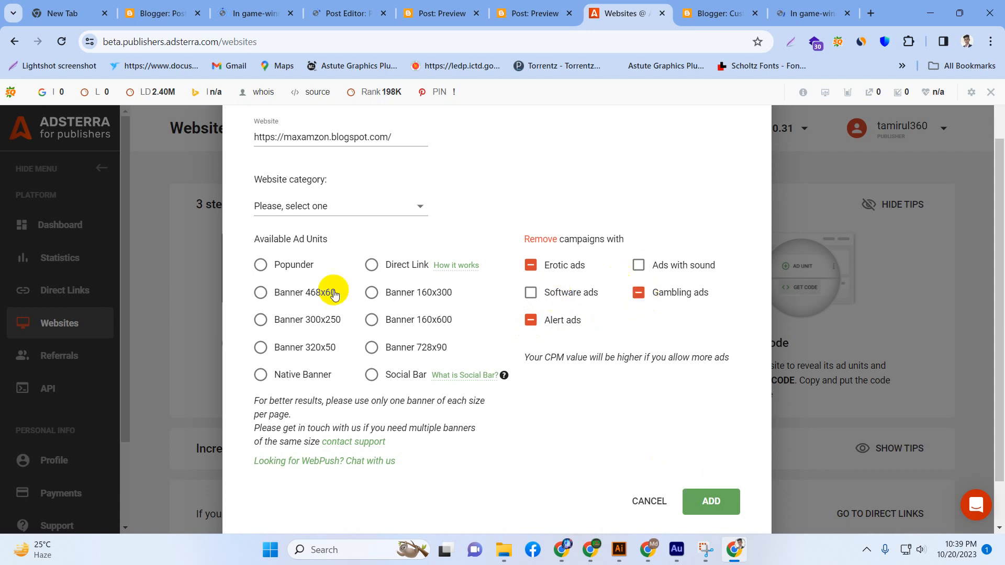
# Choose the Banner 468x60 ad unit and set the website category to Other.
pyautogui.click(260, 293)
pyautogui.click(260, 293)
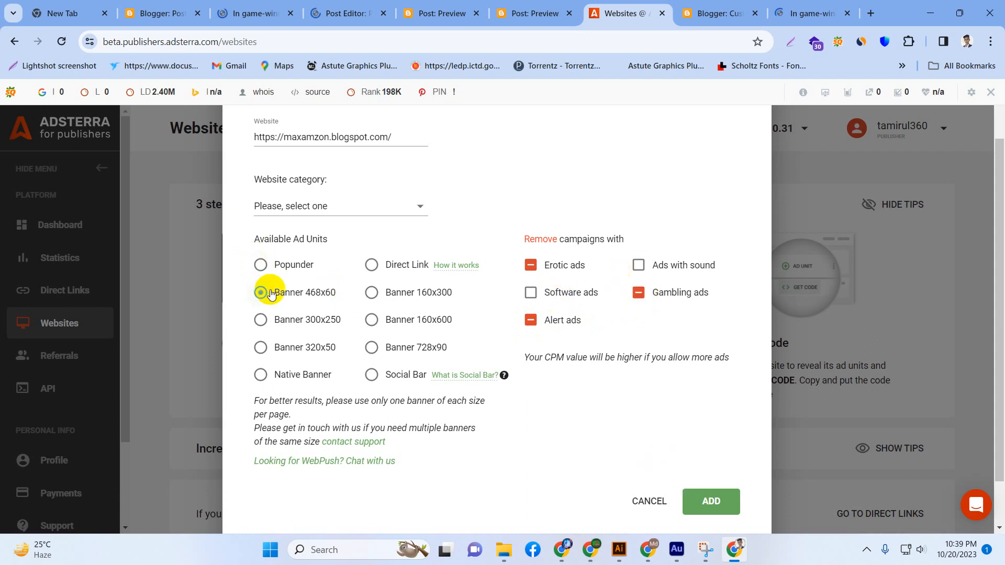
pyautogui.click(307, 212)
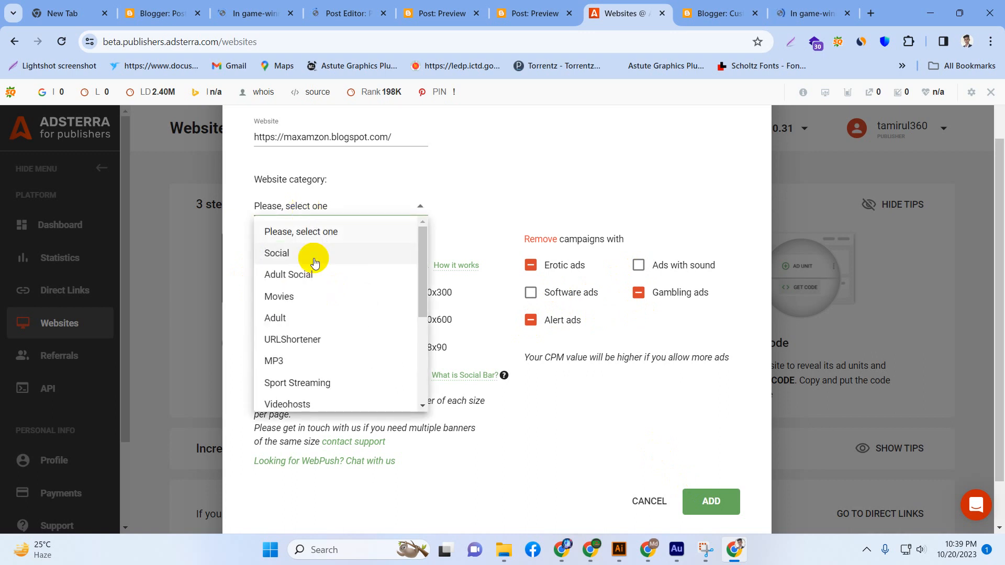
pyautogui.scroll(-3, 293, 382)
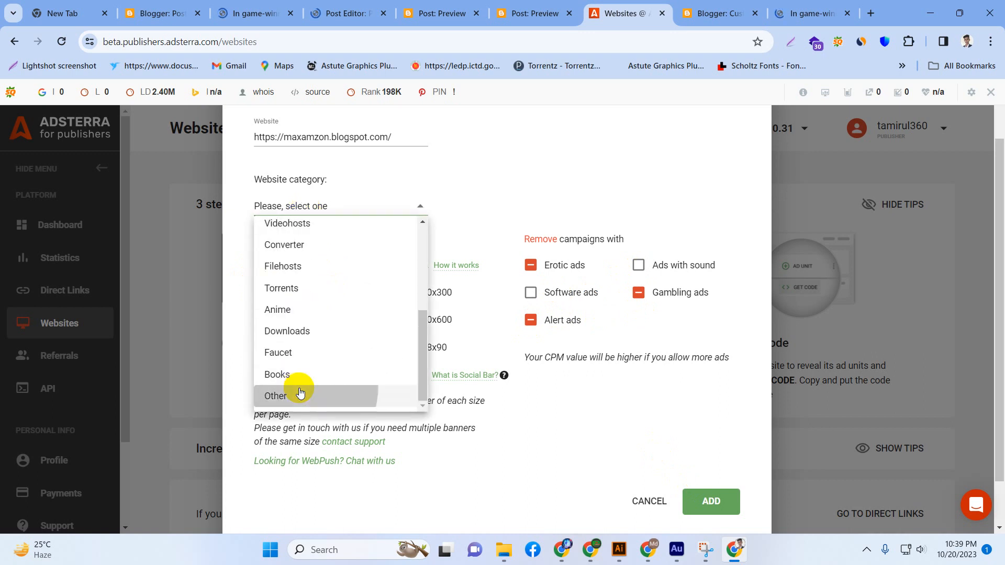
pyautogui.click(299, 393)
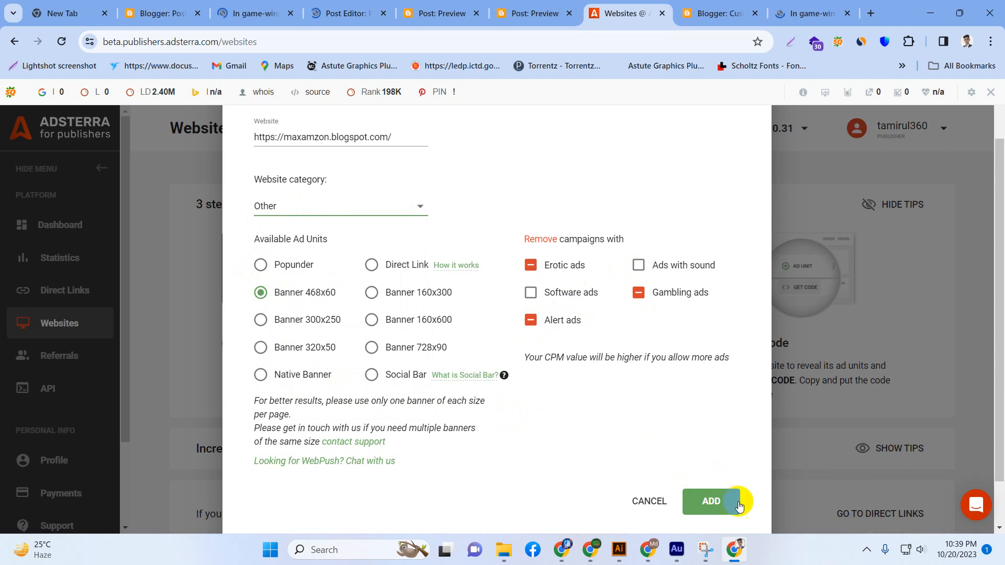
# Submit the new website for approval, dismiss the notice, and check its entry in the websites list.
pyautogui.click(712, 501)
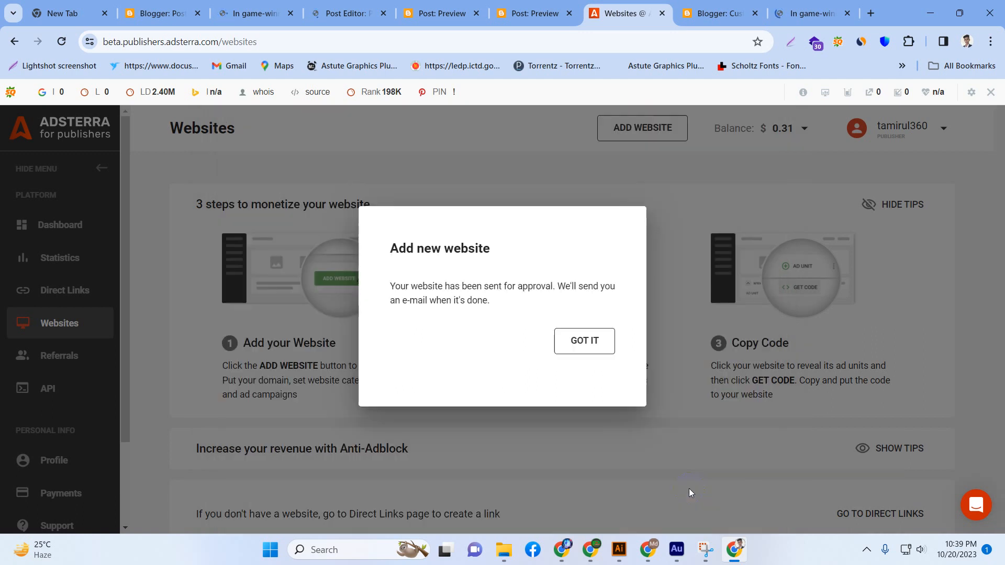
pyautogui.click(595, 349)
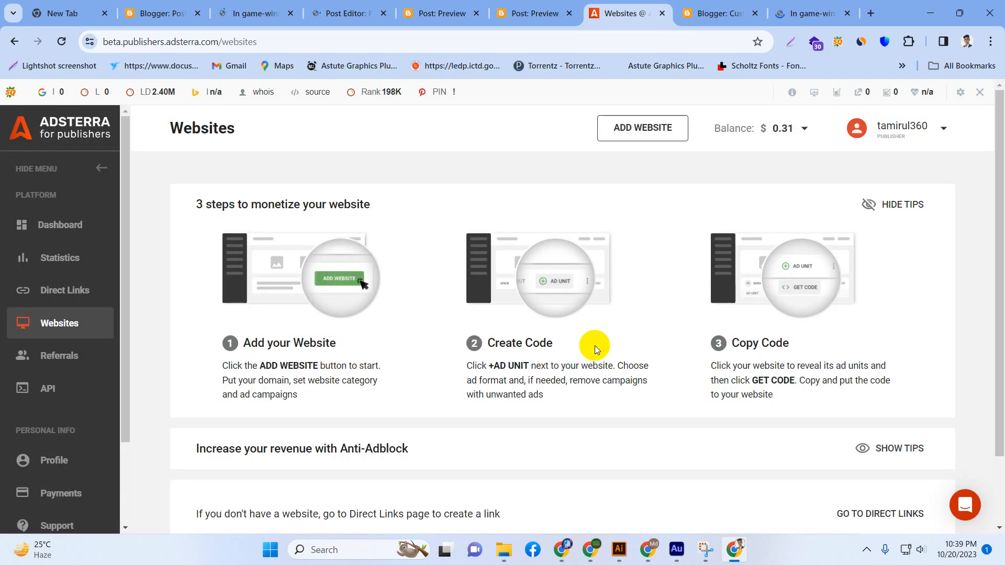
pyautogui.scroll(-3, 581, 338)
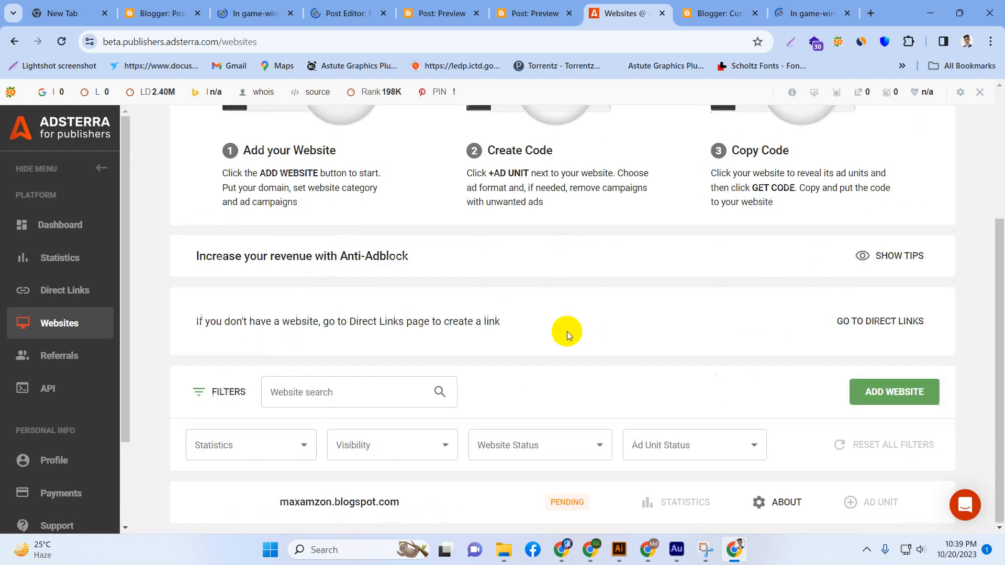